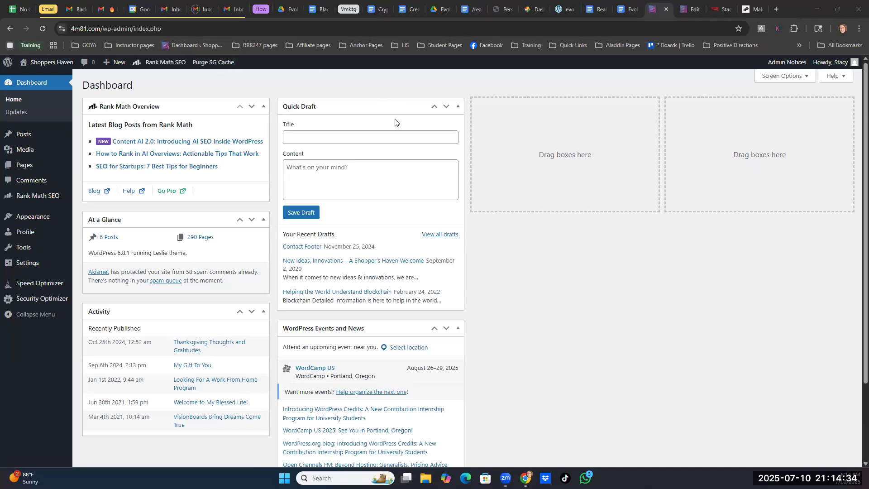
- Review the example page at 1f16.com/real-estate, close it and return to the 4m81.com WordPress dashboard
click(747, 8)
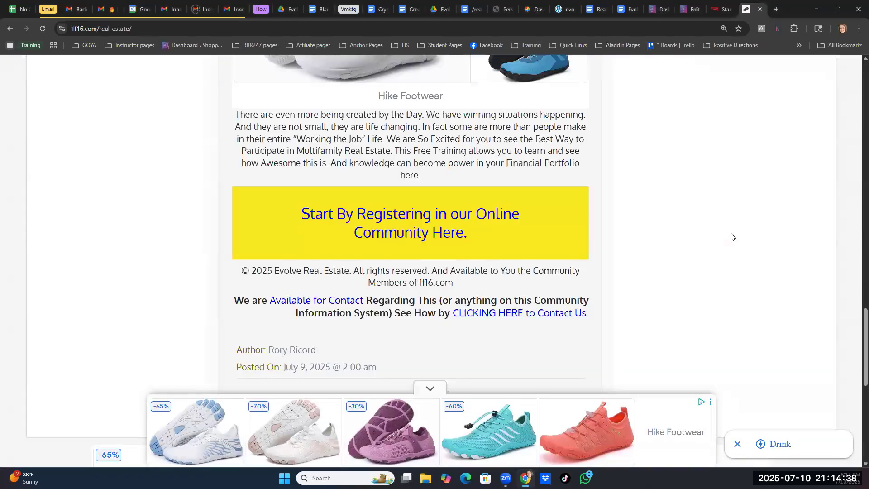
scroll(731, 236, up, 20)
scroll(731, 236, down, 1)
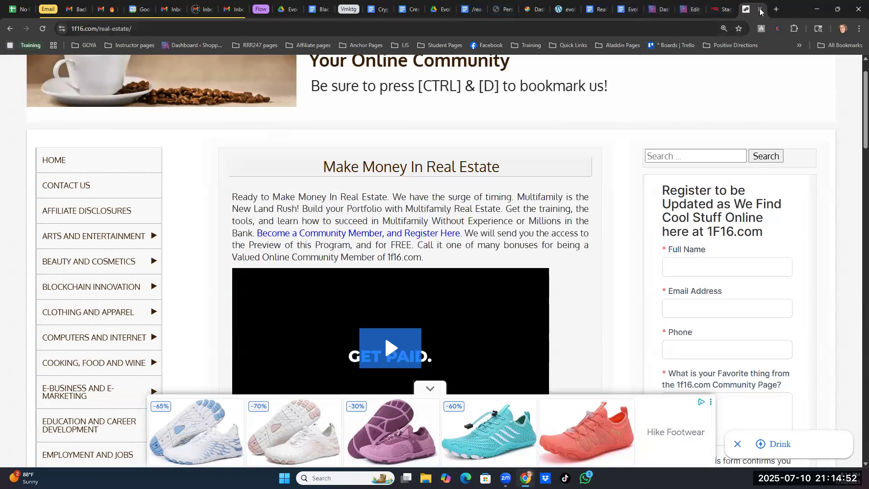
key(ctrl+w)
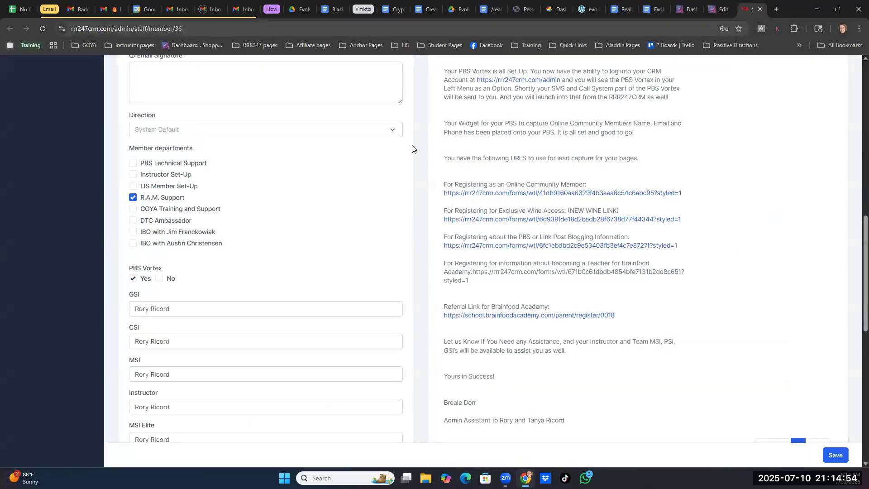
click(684, 9)
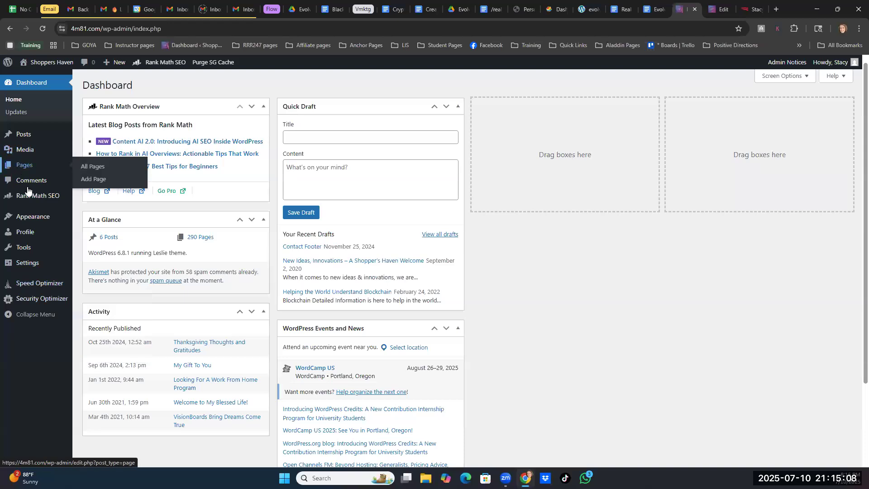
- Collapse the WordPress admin side menu and expand it again
click(11, 318)
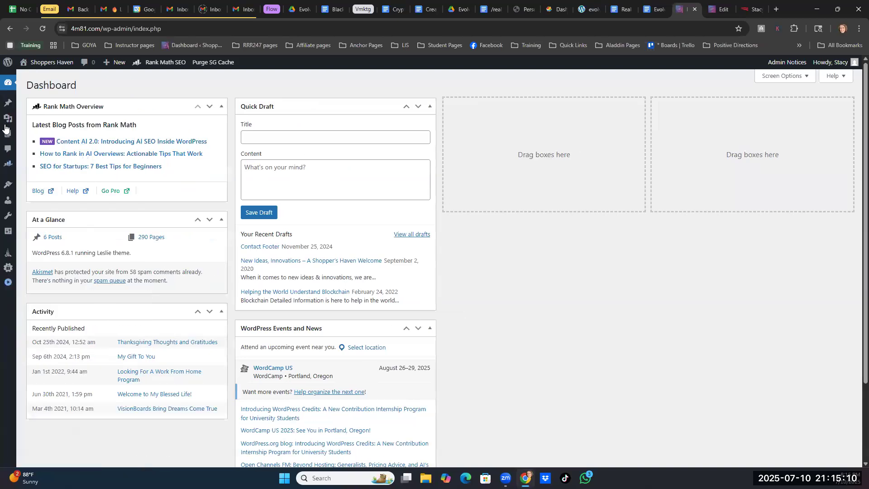
click(7, 285)
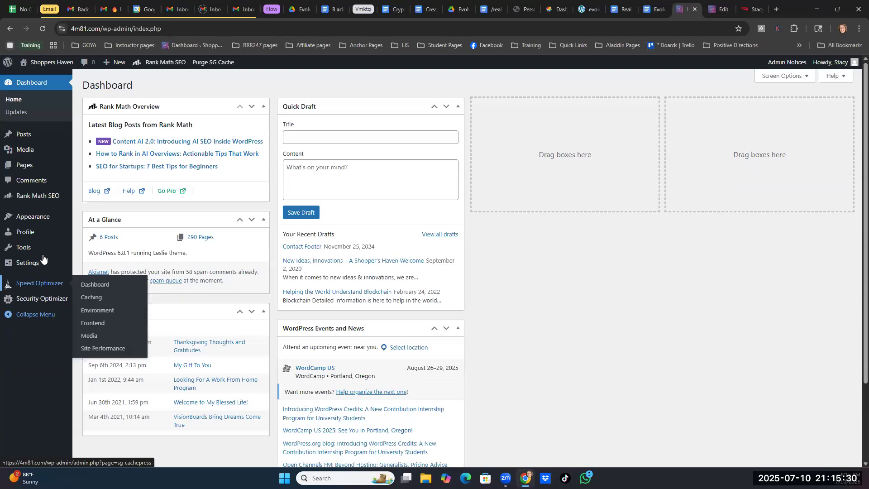
mouse_move(46, 258)
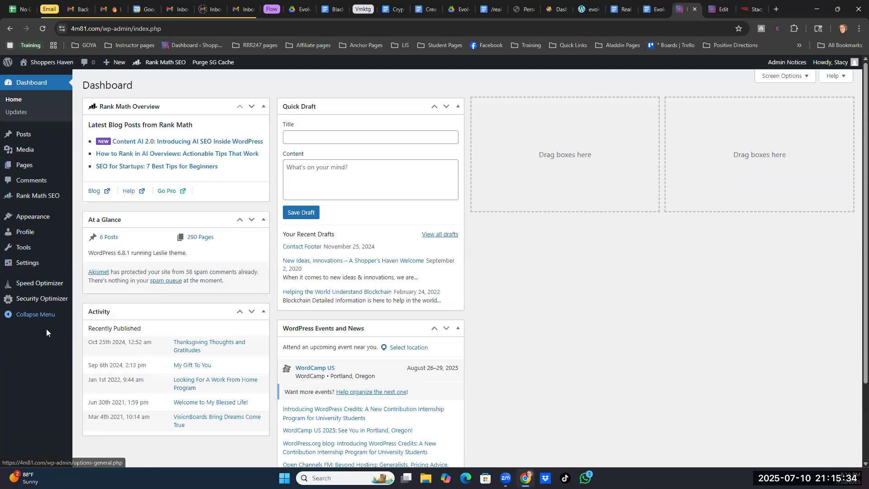
- Create a new page and switch its editor to the Code editor
mouse_move(24, 168)
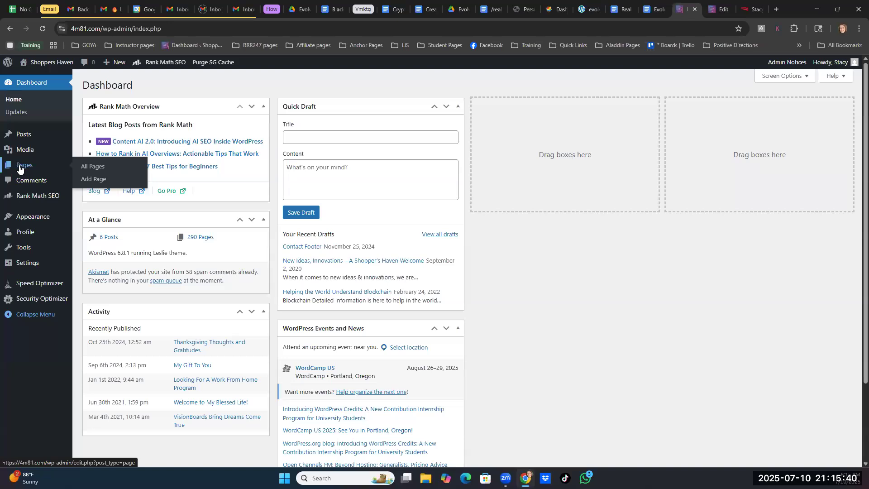
click(86, 180)
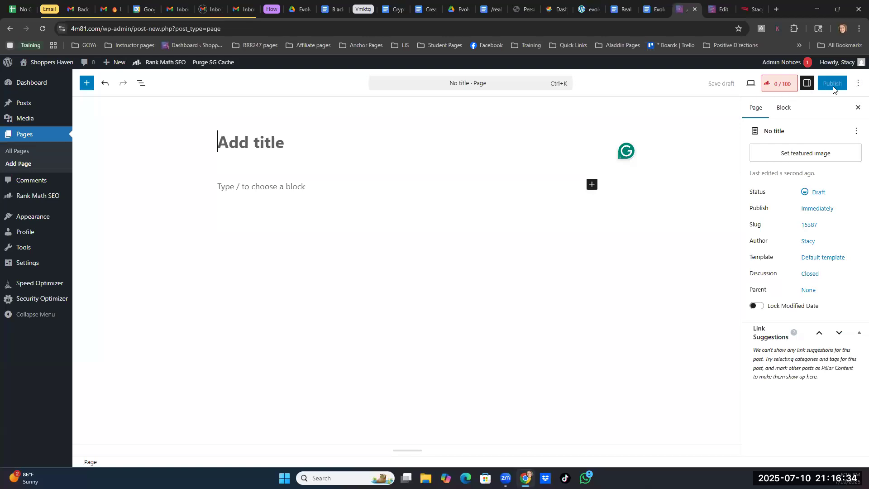
click(858, 85)
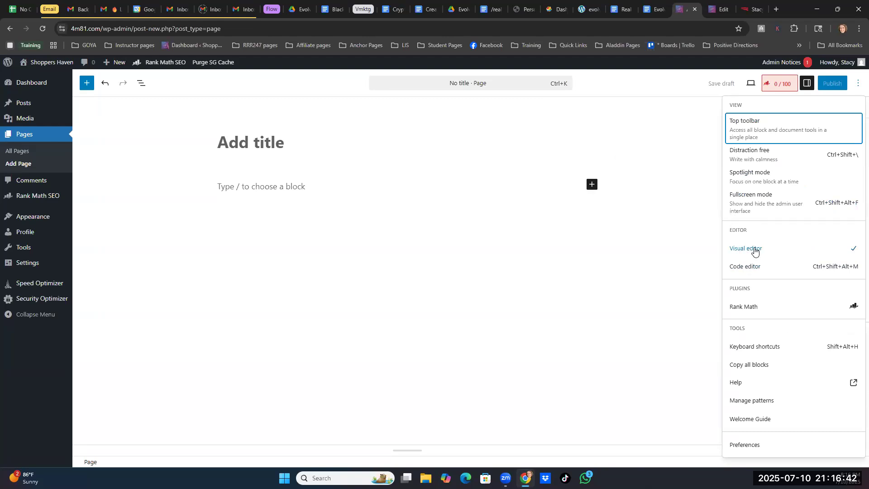
click(745, 269)
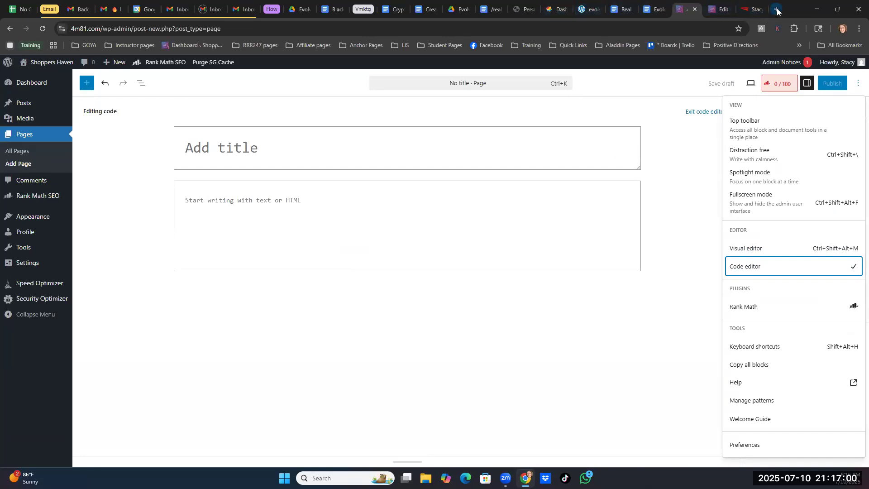
- Close the open Evolve Real Estate Marketing Partnership Drive folder and the /real-estate document
click(456, 8)
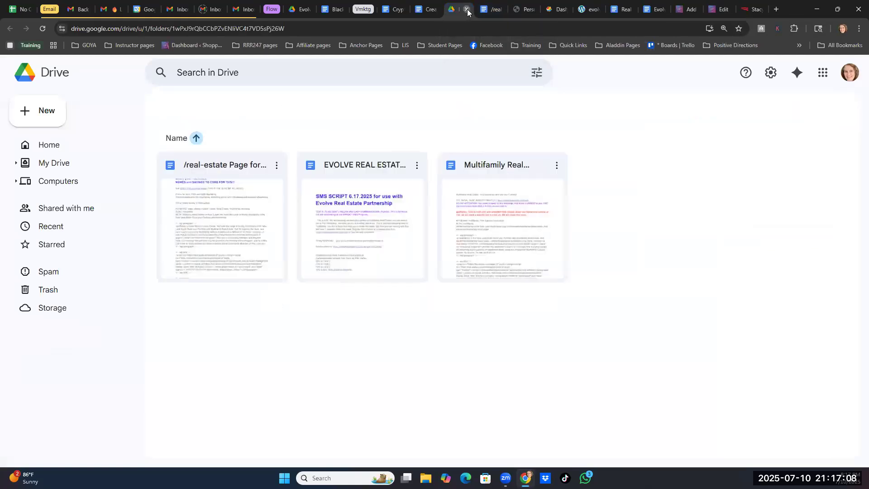
click(467, 9)
click(466, 9)
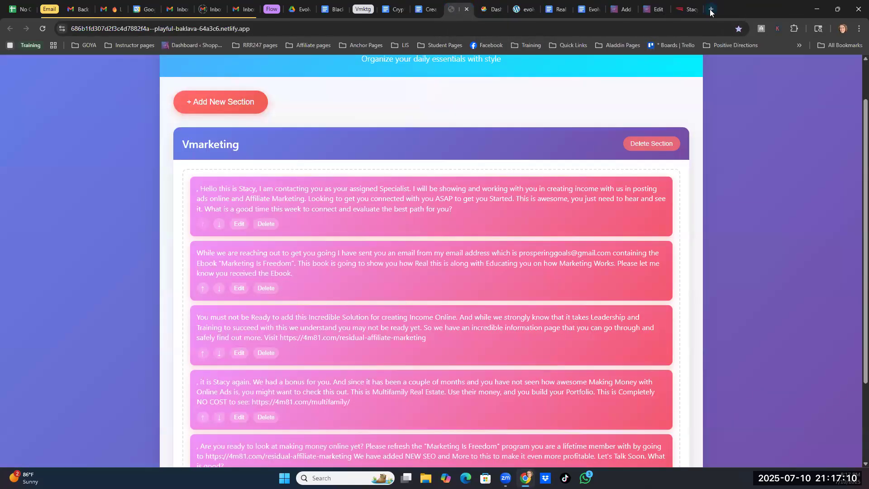
- From the bookmarked Headlines and Ads Training Drive folder, open the Evolve Real Estate folder's document "/real-estate Page for MEMES and SAYINGS for Your PBS"
click(709, 9)
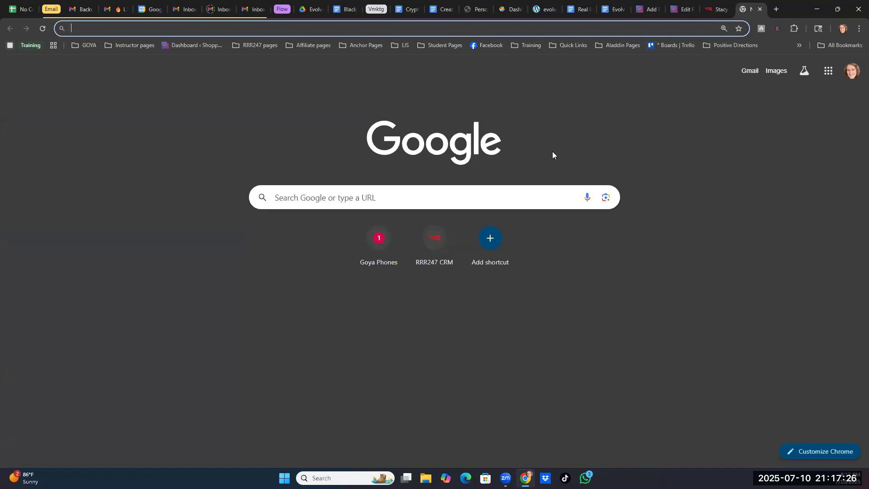
click(442, 45)
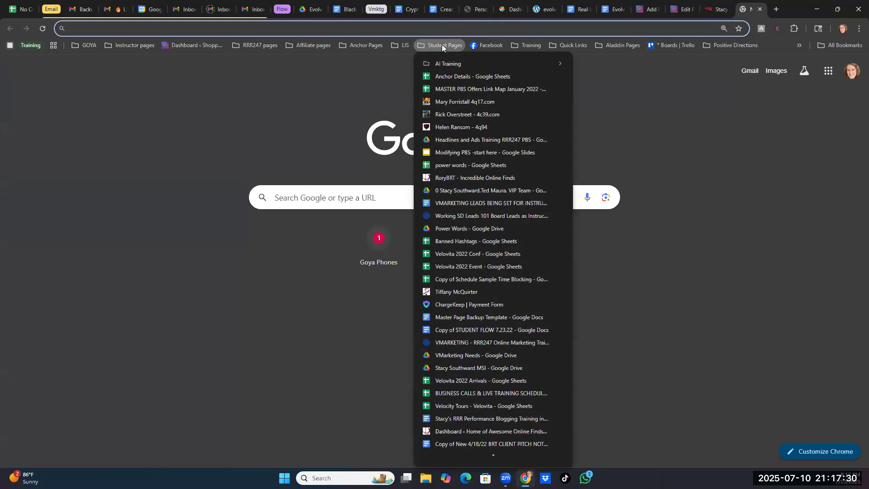
click(453, 140)
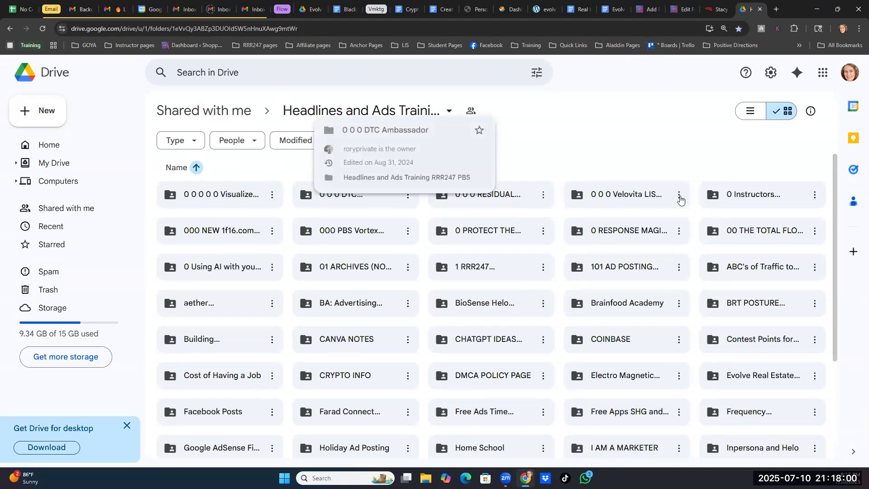
double_click(766, 377)
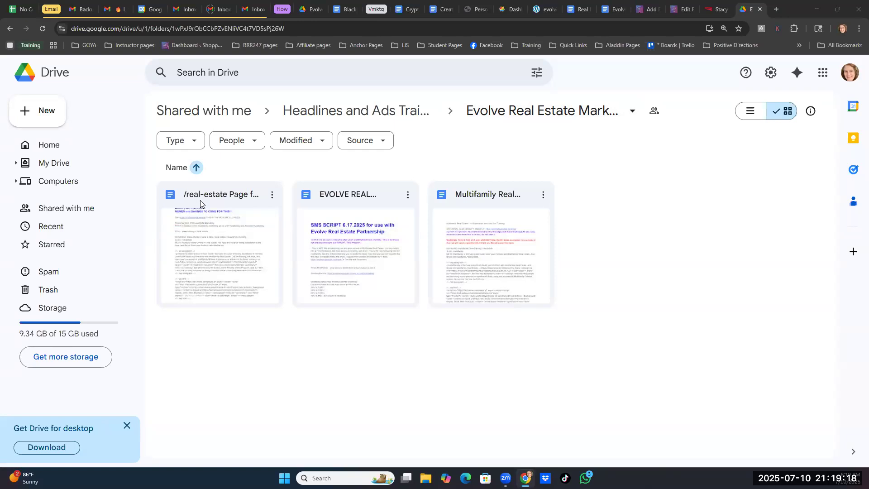
double_click(223, 252)
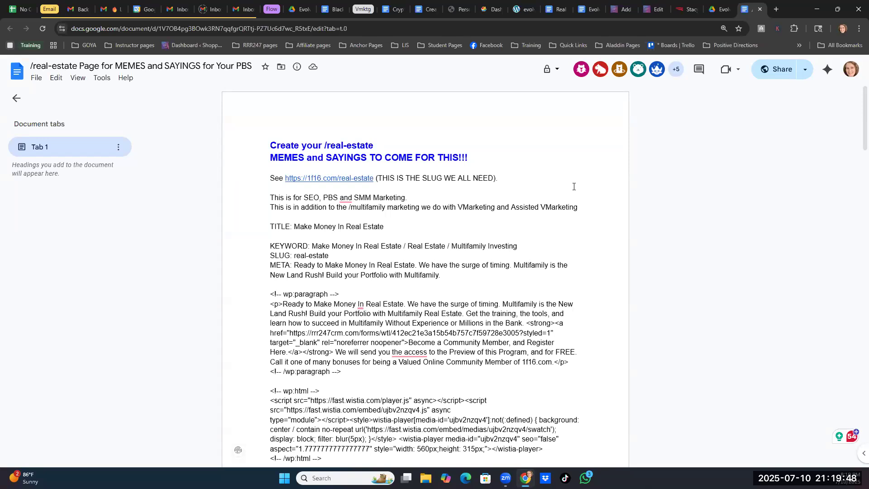
- Examine the TITLE, KEYWORD, SLUG and META entries at the start of the document
drag(270, 226, 290, 255)
drag(270, 265, 292, 263)
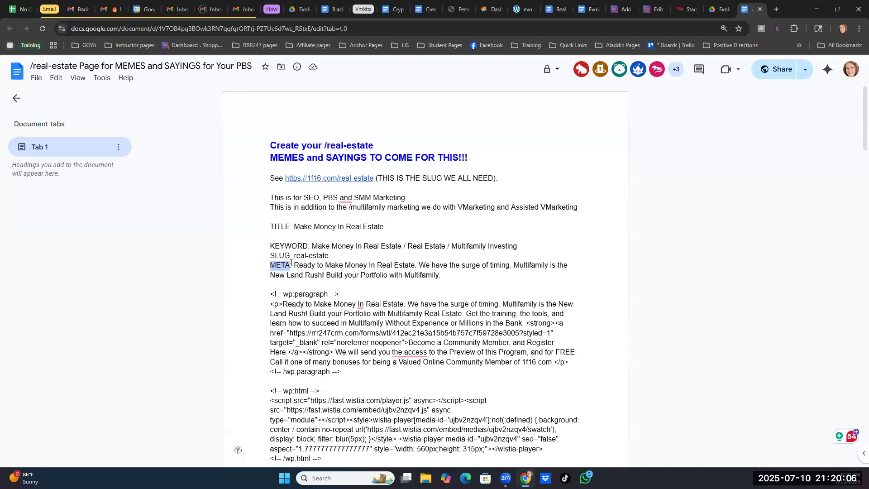
click(265, 260)
- Copy the title "Make Money In Real Estate" from the document into the new WordPress page's title and save the draft
drag(295, 226, 383, 225)
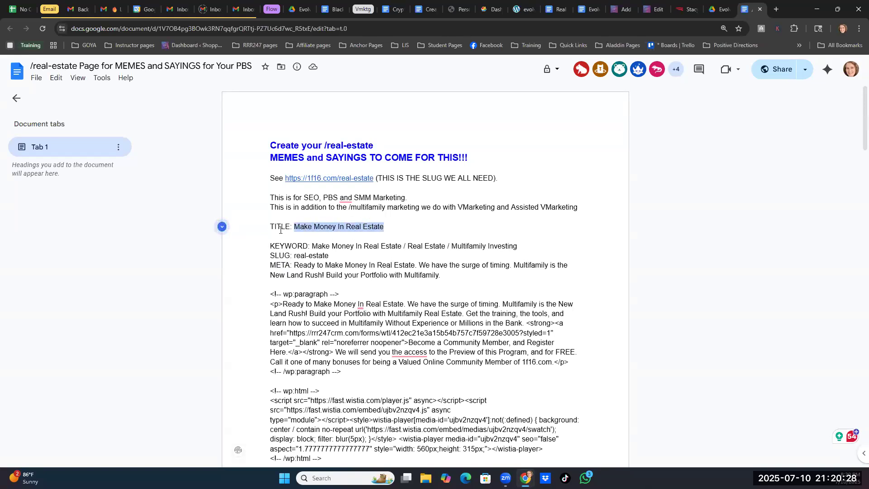
right_click(333, 228)
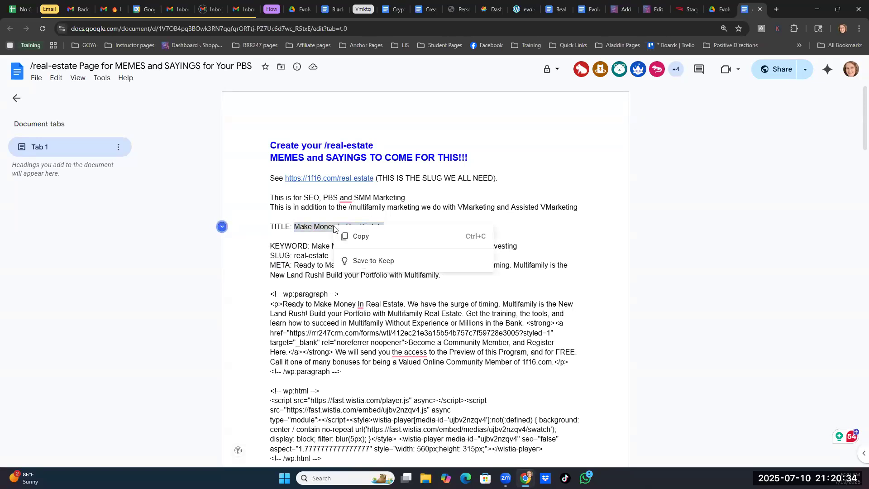
click(355, 239)
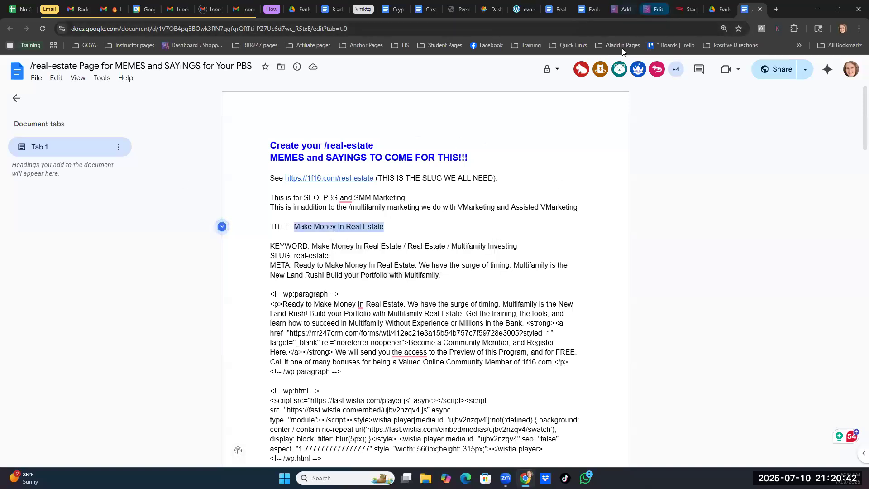
click(625, 10)
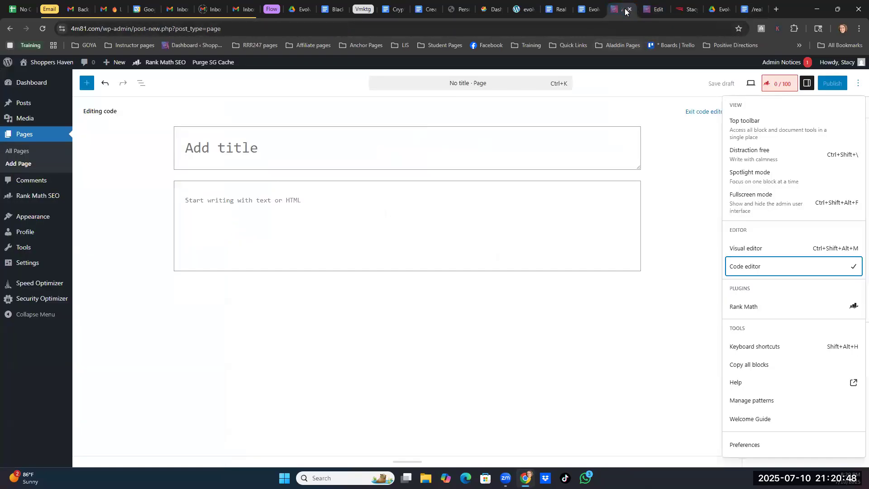
click(204, 146)
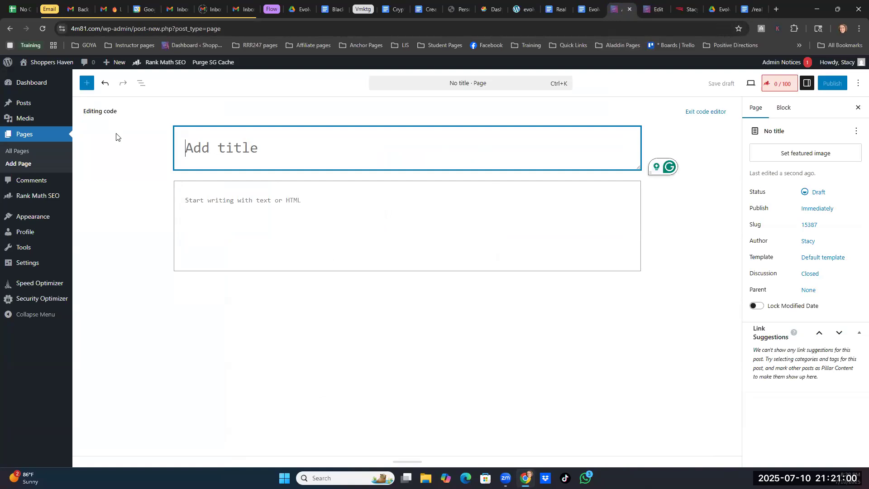
key(ctrl+v)
key(ctrl+s)
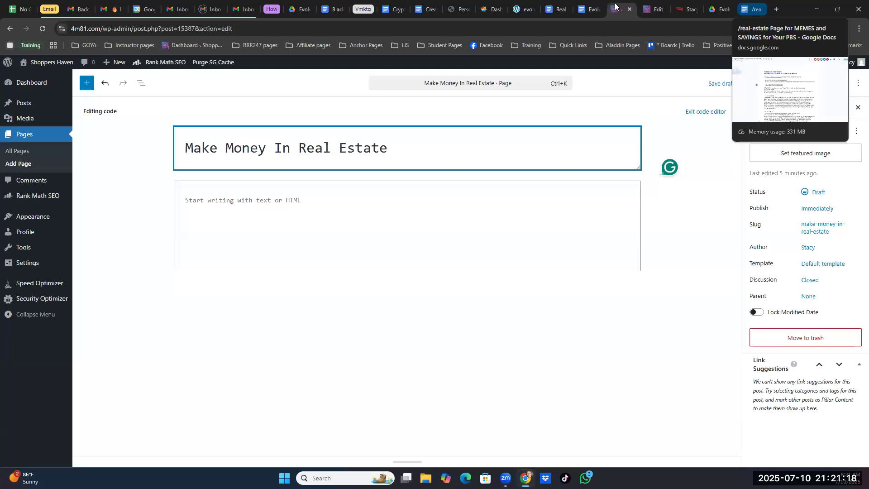
- Place the document's browser tab just before the new WordPress page's tab and collapse the Email tab group
drag(752, 10, 626, 10)
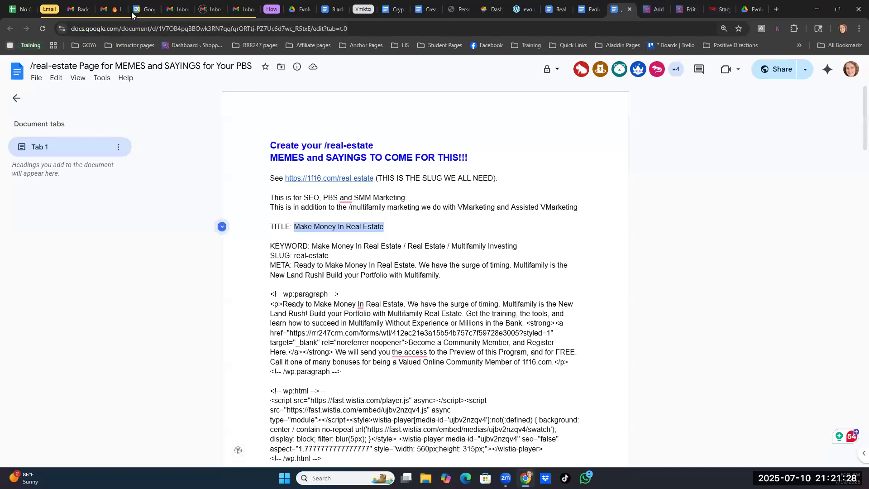
click(49, 10)
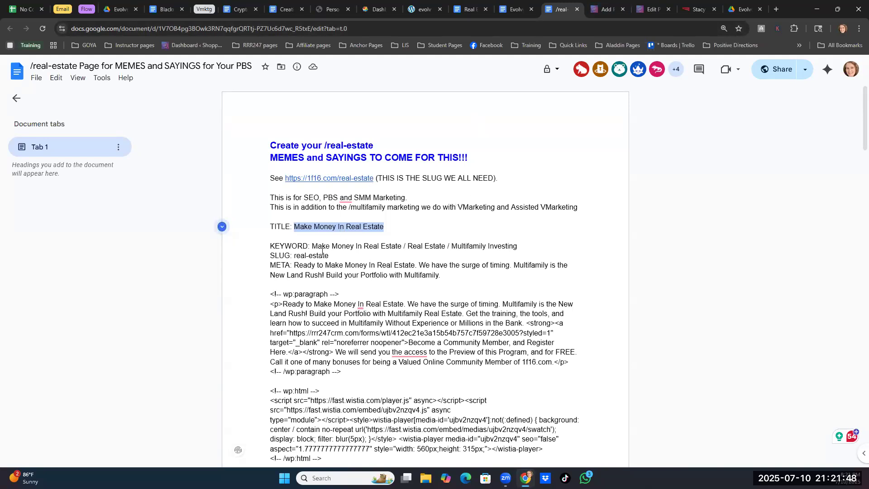
- Copy the first keyword, "Make Money In Real Estate", from the document and add it as a Rank Math focus keyword on the WordPress page
click(404, 246)
drag(403, 246, 408, 246)
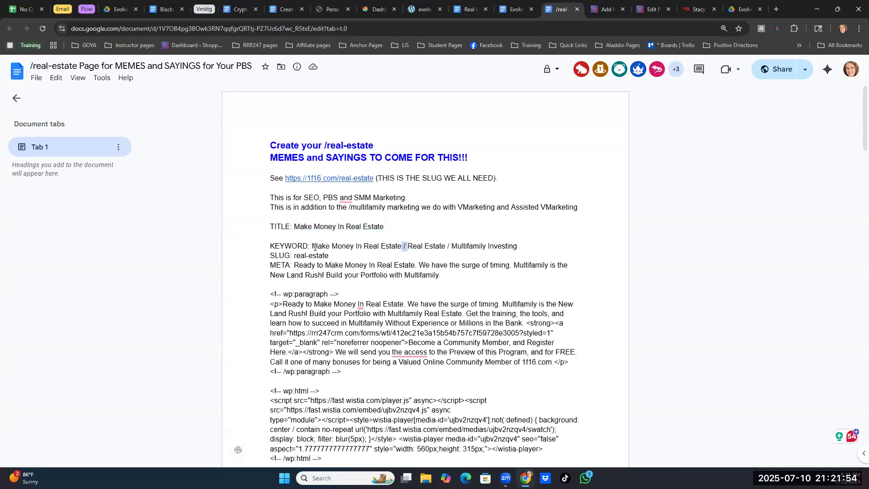
drag(313, 246, 400, 246)
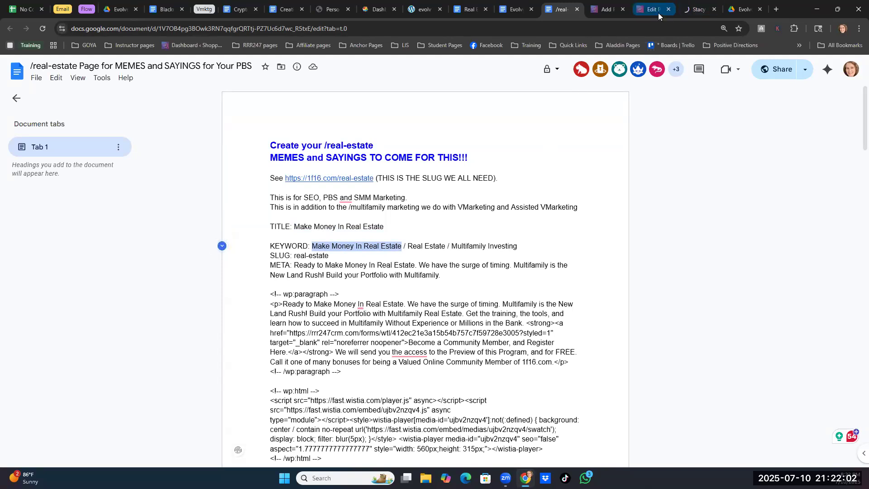
click(606, 11)
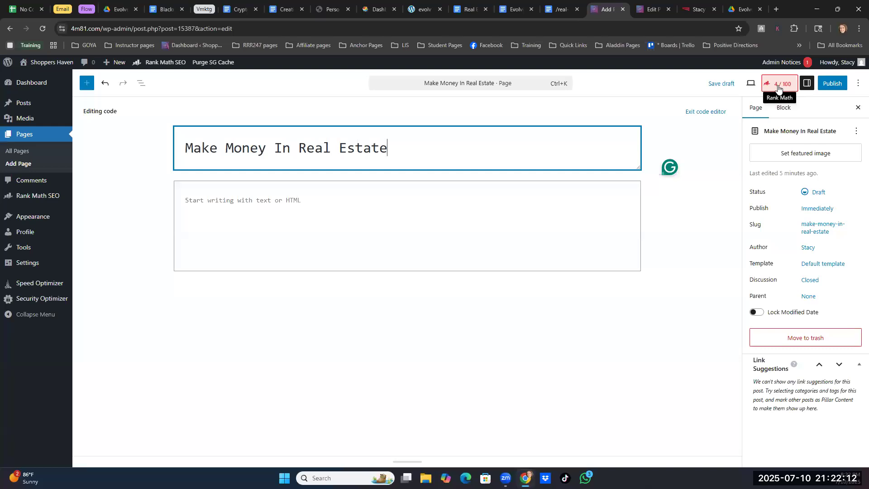
click(777, 89)
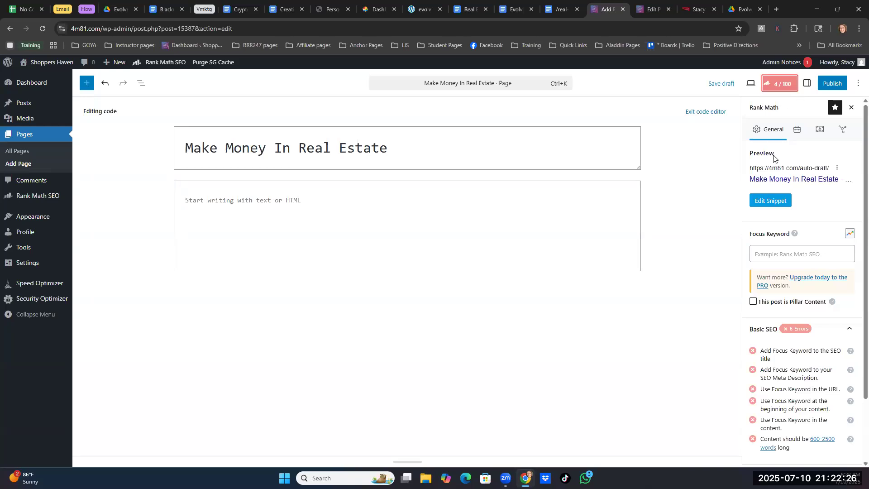
click(765, 254)
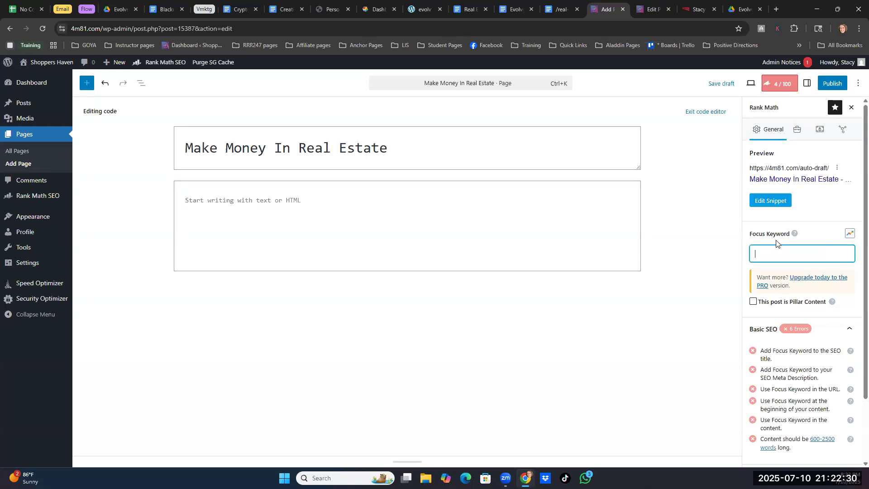
key(ctrl+v)
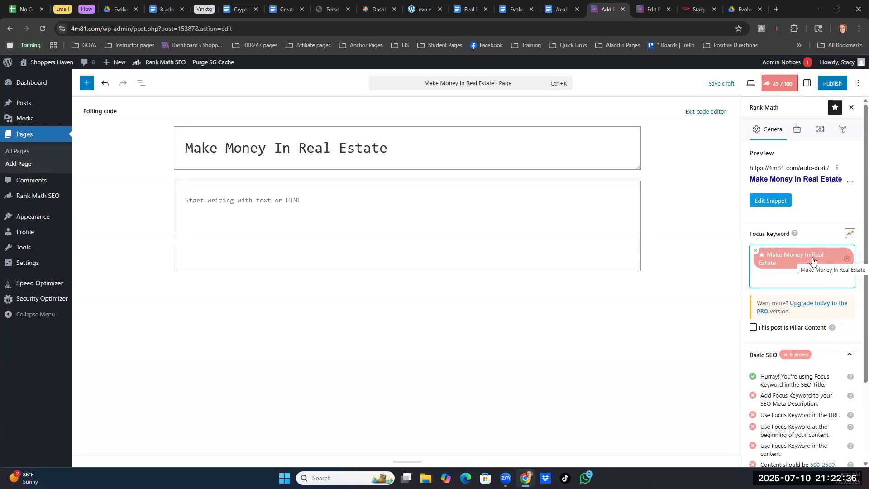
- Copy the keywords "Real Estate" and "Multifamily Investing" from the document and add each as a Rank Math focus keyword on the WordPress page
click(562, 11)
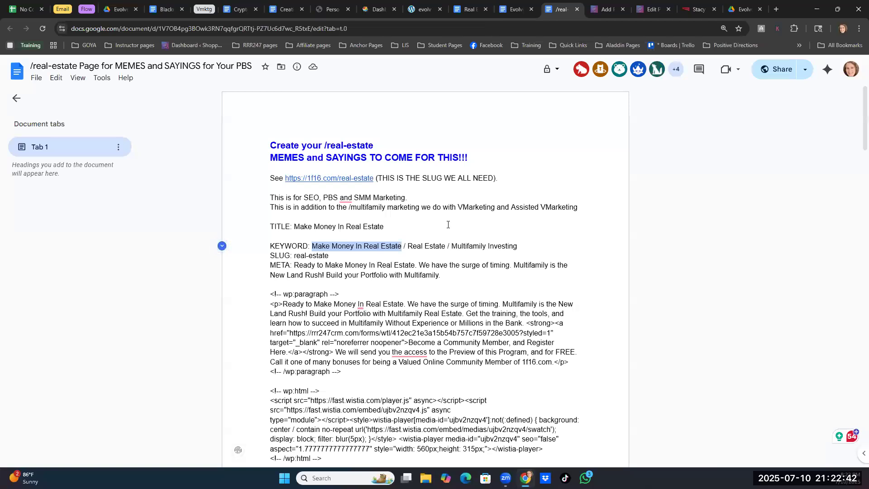
drag(407, 245, 445, 245)
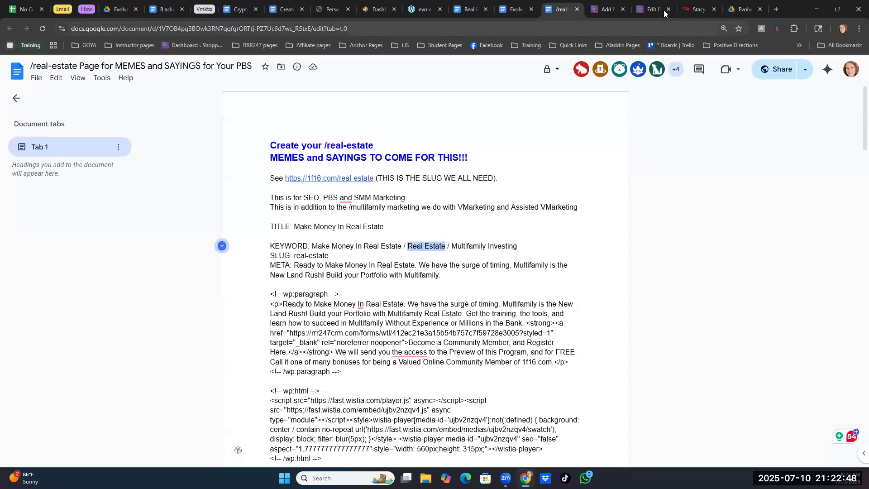
click(603, 11)
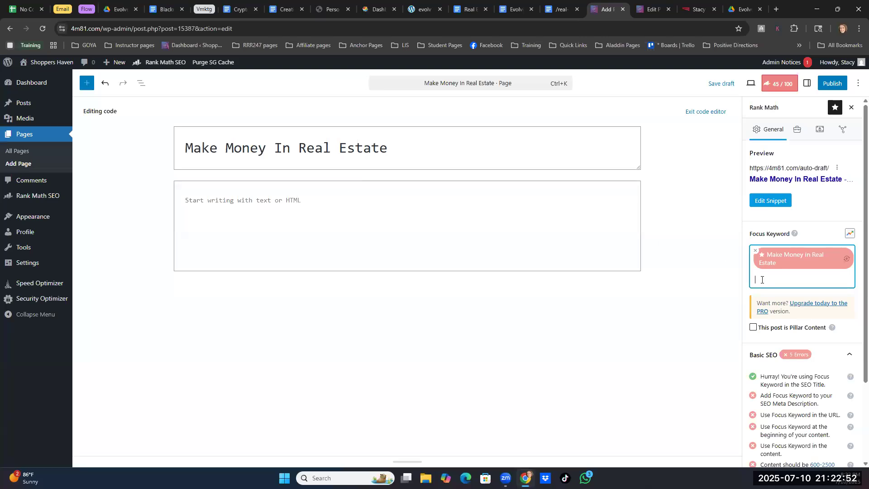
key(ctrl+v)
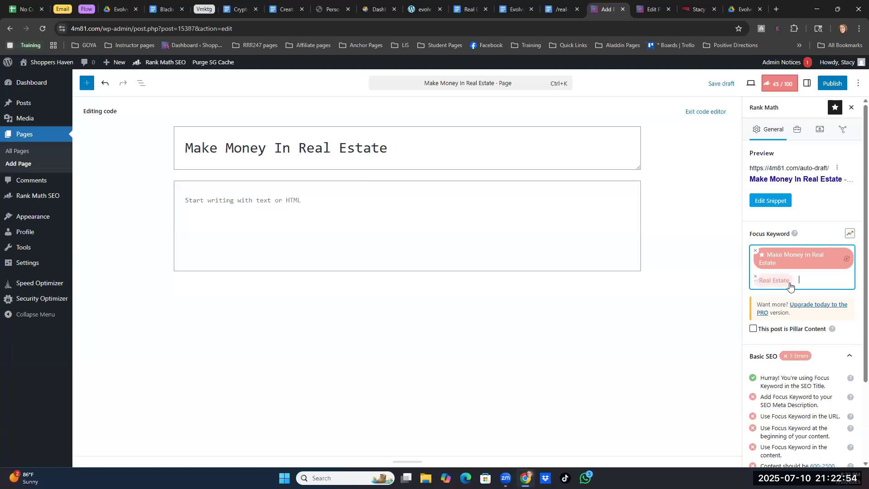
click(558, 10)
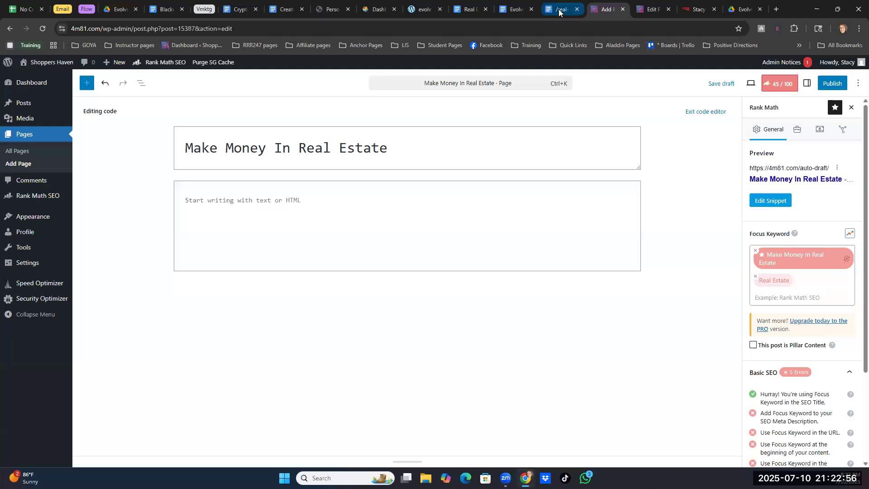
drag(452, 247, 519, 247)
key(ctrl+c)
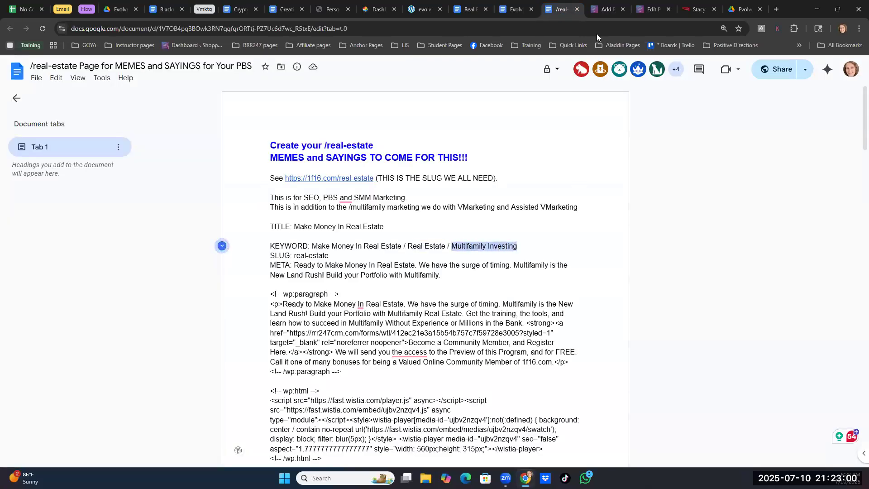
click(603, 10)
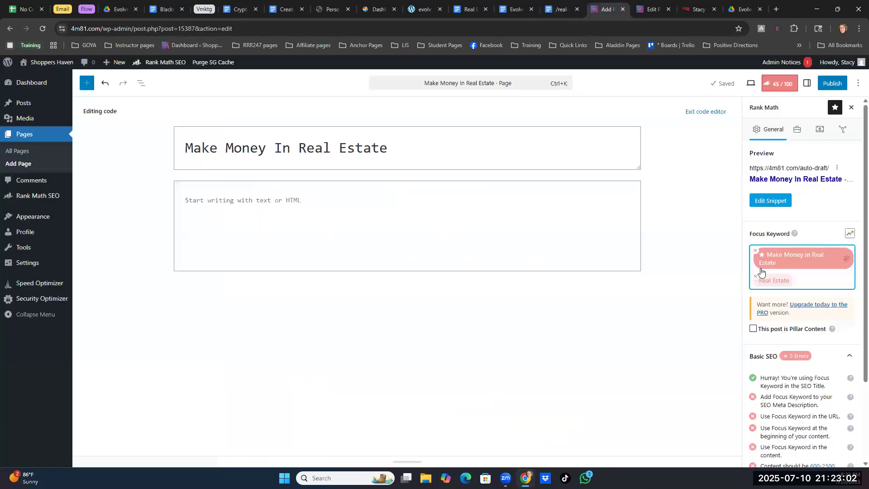
key(ctrl+v)
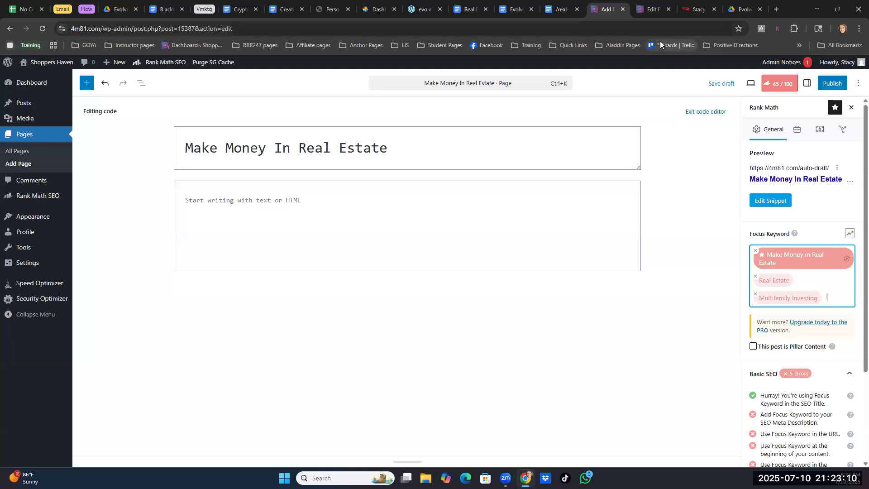
- Copy the slug "real-estate" from the document into the Permalink of the WordPress page's Rank Math snippet
click(561, 10)
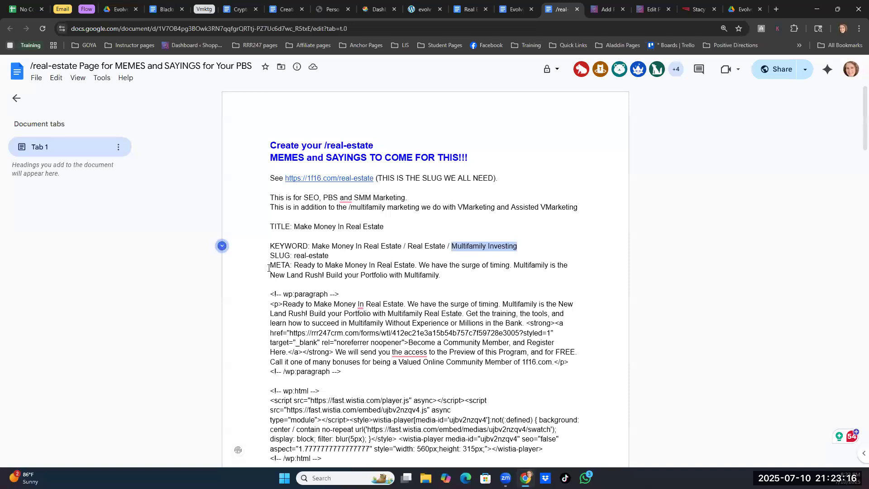
drag(294, 255, 330, 255)
key(ctrl+c)
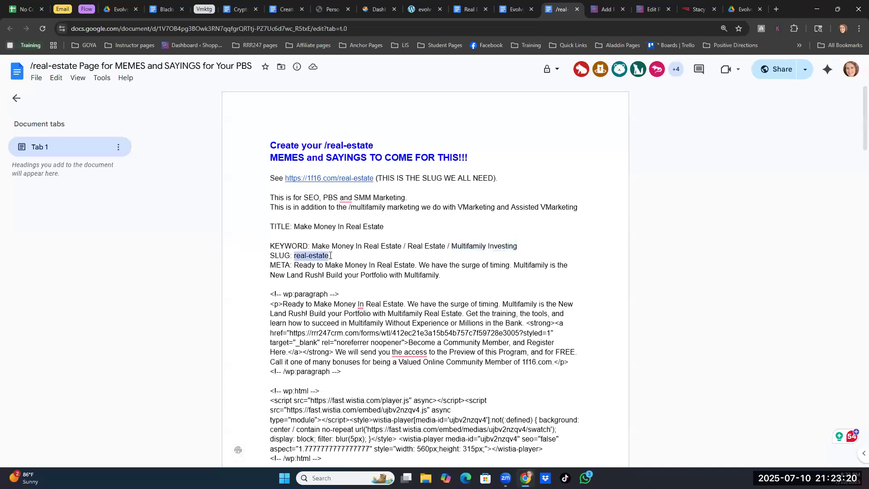
click(604, 9)
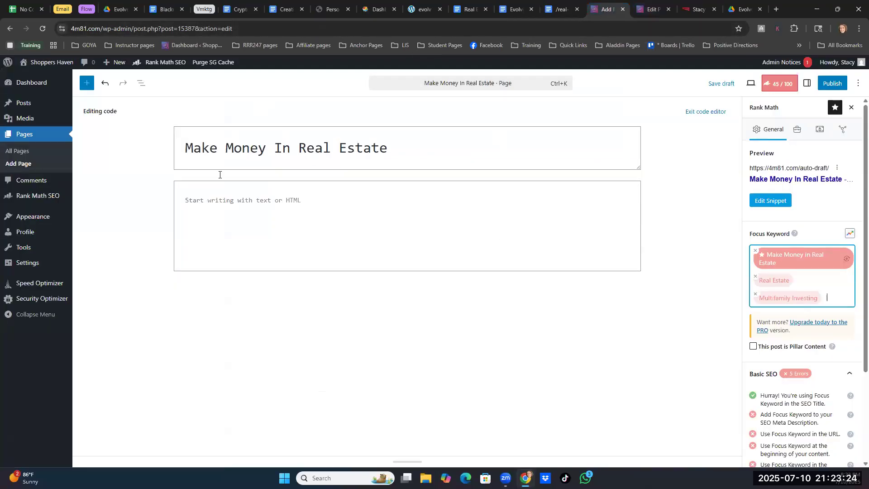
click(755, 204)
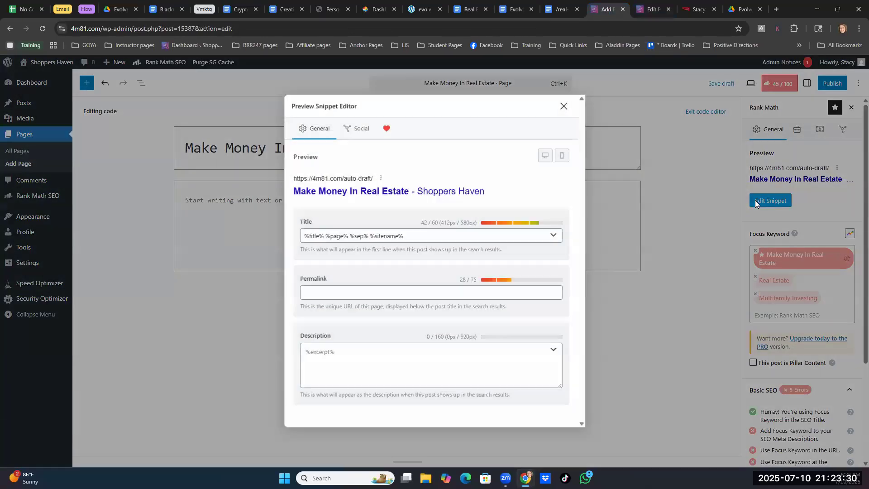
click(319, 291)
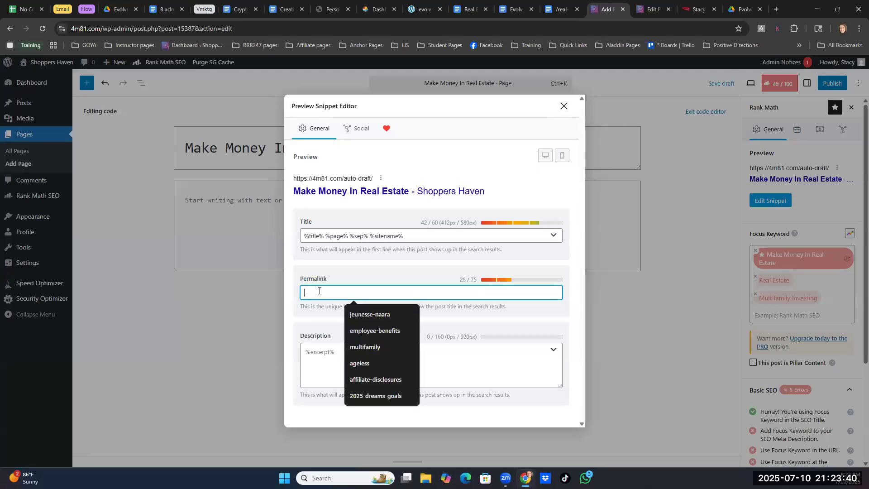
key(ctrl+v)
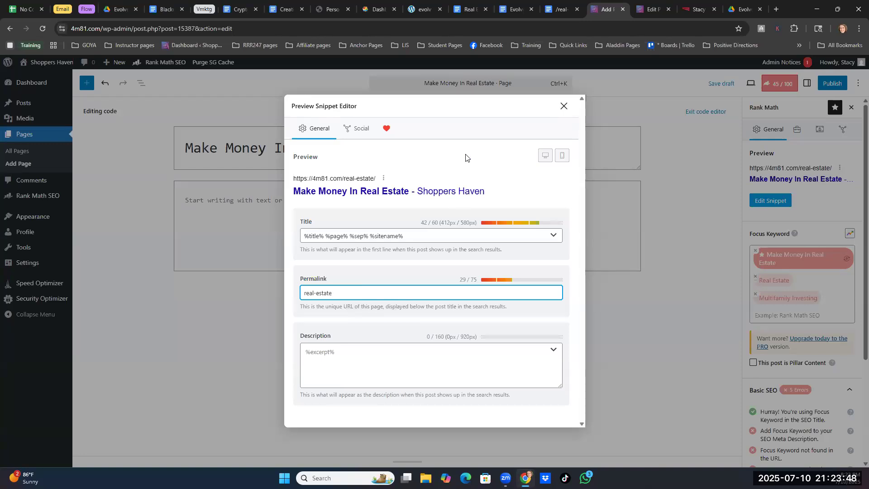
- Copy the META text beginning "Ready to Make Money In Real Estate" from the document into the snippet's Description and close the snippet editor
click(556, 9)
drag(294, 266, 441, 274)
key(ctrl+c)
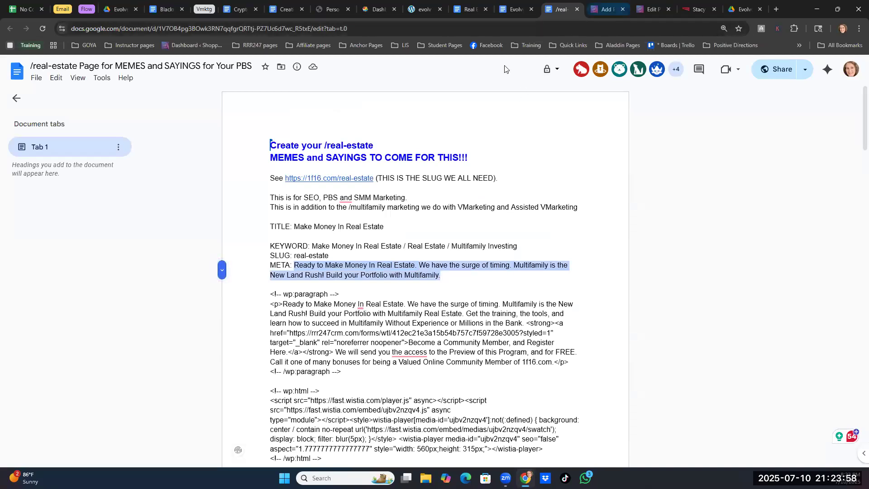
key(ctrl+Tab)
click(321, 356)
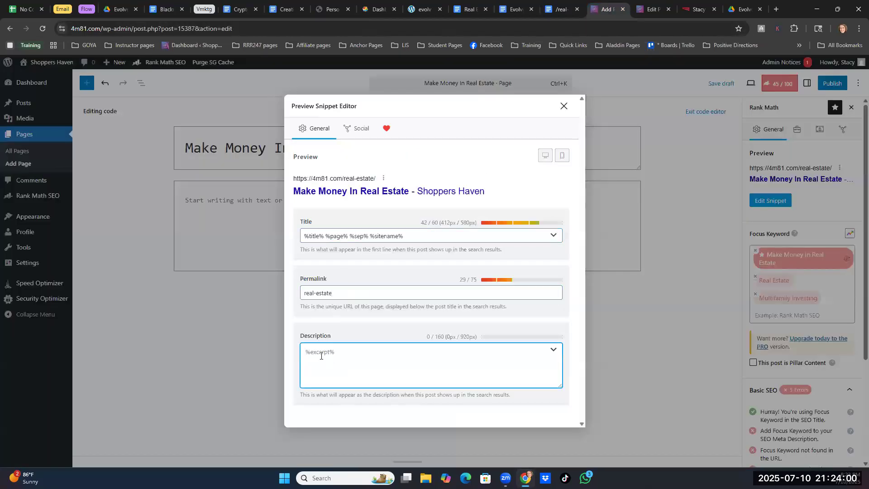
key(ctrl+v)
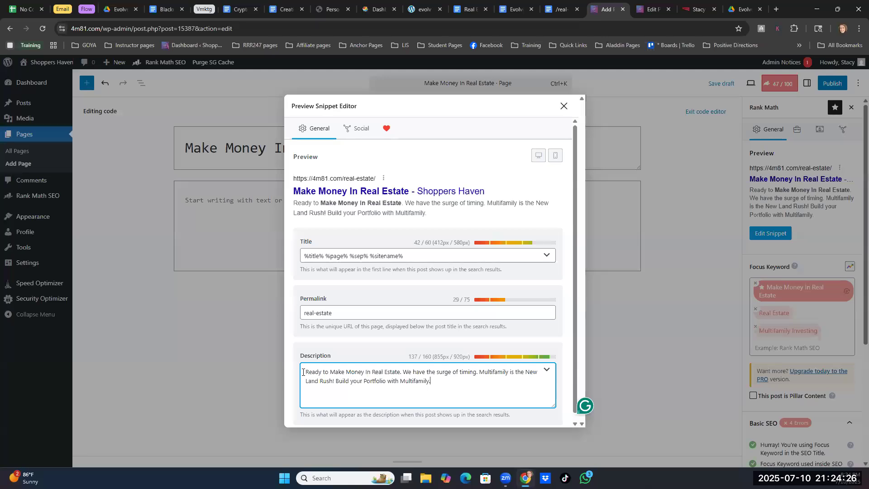
drag(422, 356, 431, 356)
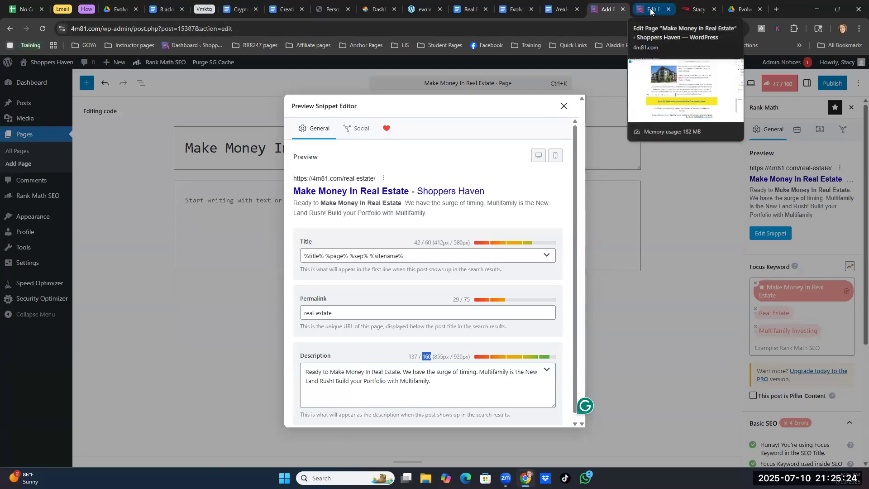
click(563, 108)
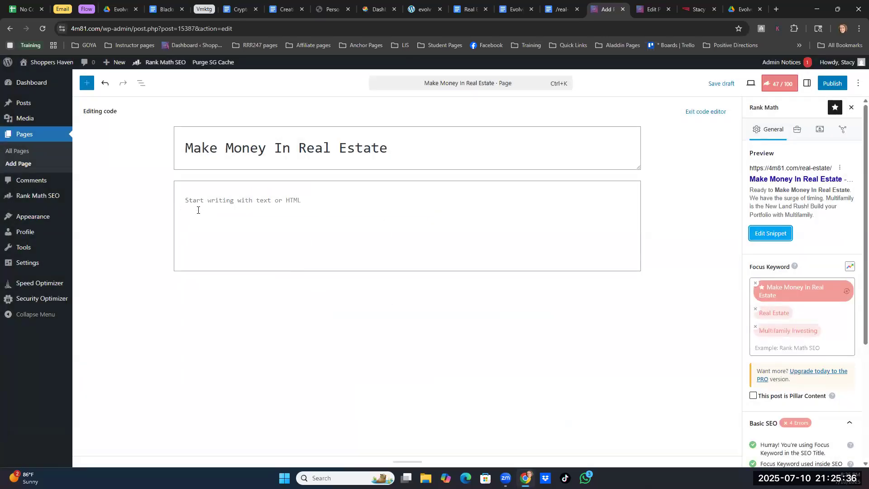
- Copy all the block code, from the first wp:paragraph comment to the document's end, into the WordPress page's code content
click(559, 10)
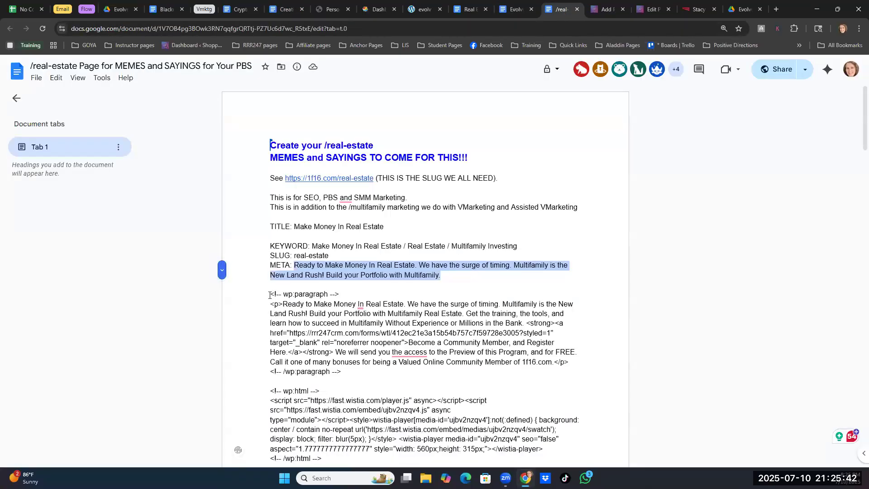
click(270, 295)
drag(270, 294, 274, 293)
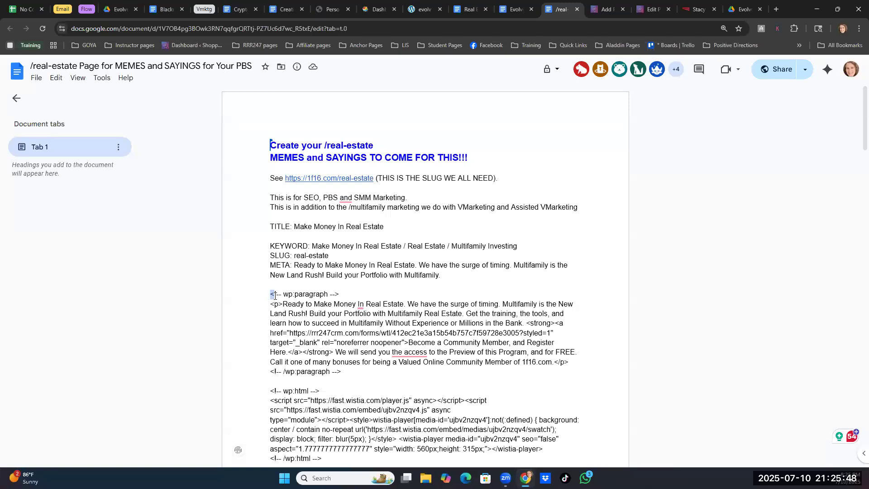
scroll(517, 367, down, 20)
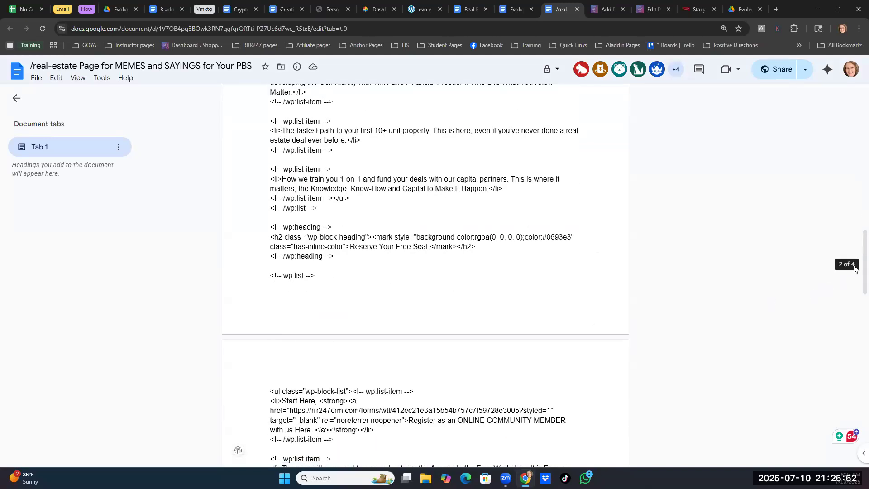
scroll(499, 340, down, 1)
scroll(500, 340, down, 20)
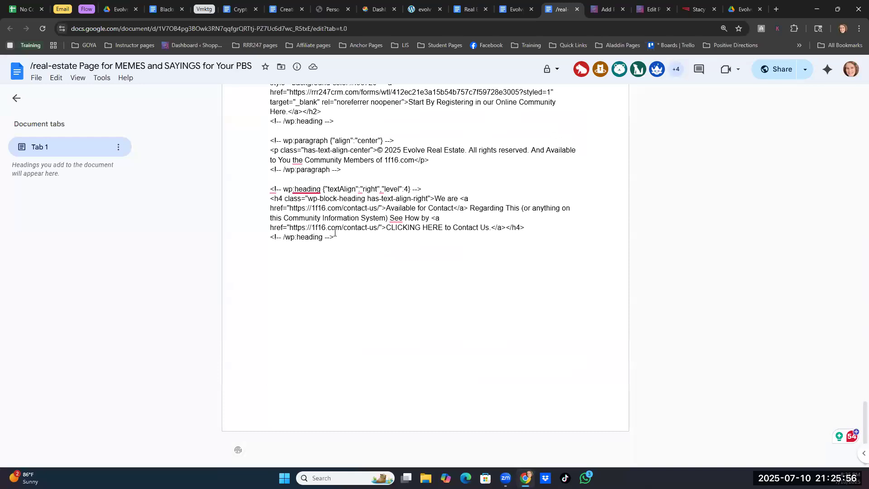
drag(337, 238, 274, 269)
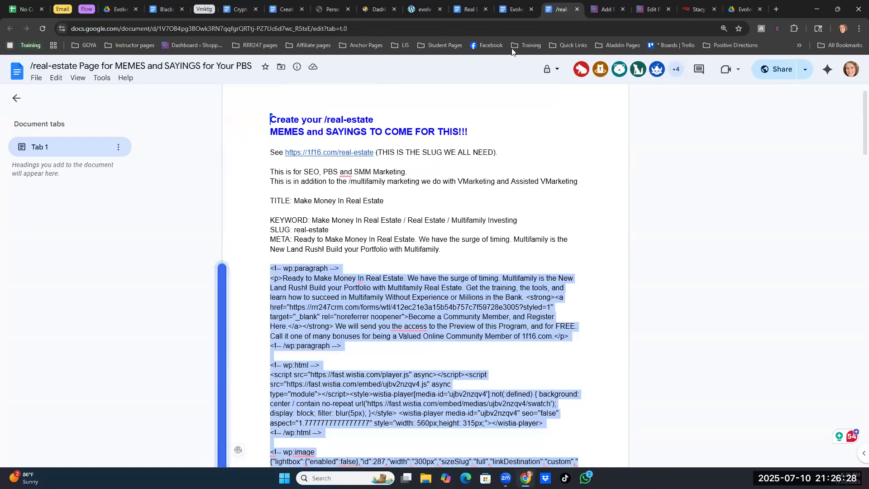
click(579, 14)
click(196, 204)
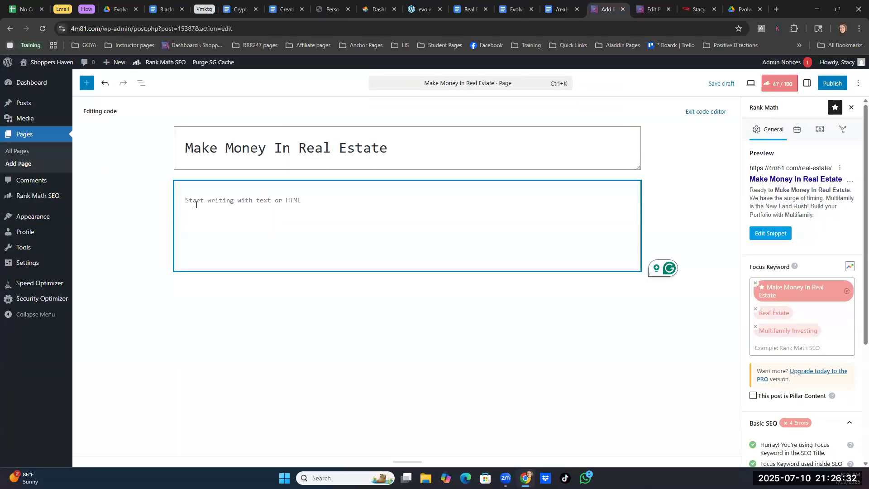
key(ctrl+v)
- Exit the code editor and switch the Wistia custom HTML block to its preview
scroll(361, 366, up, 20)
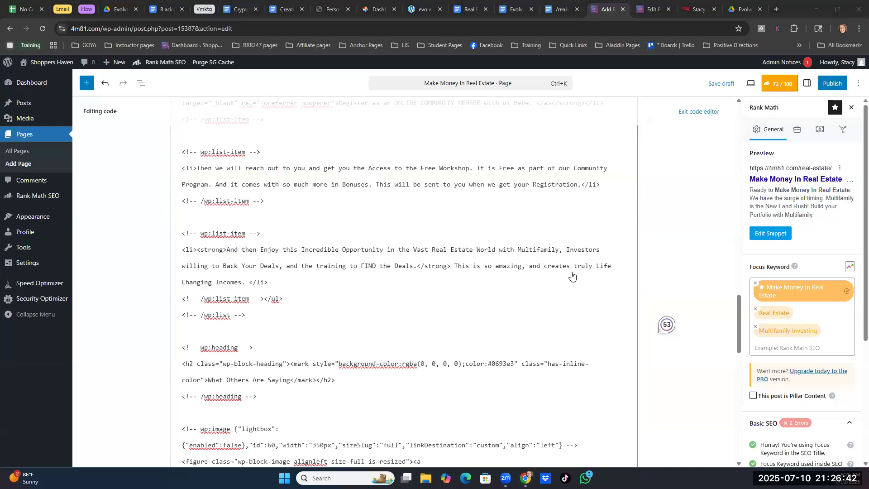
scroll(456, 268, up, 2)
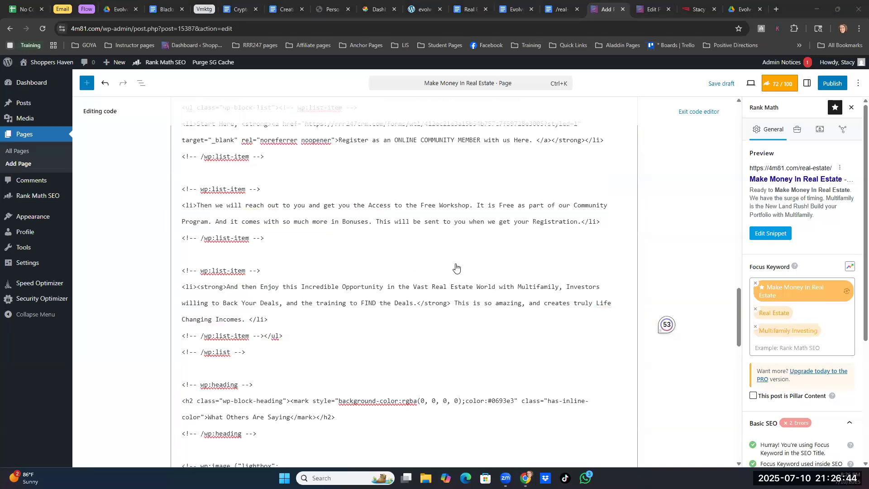
scroll(457, 266, up, 6)
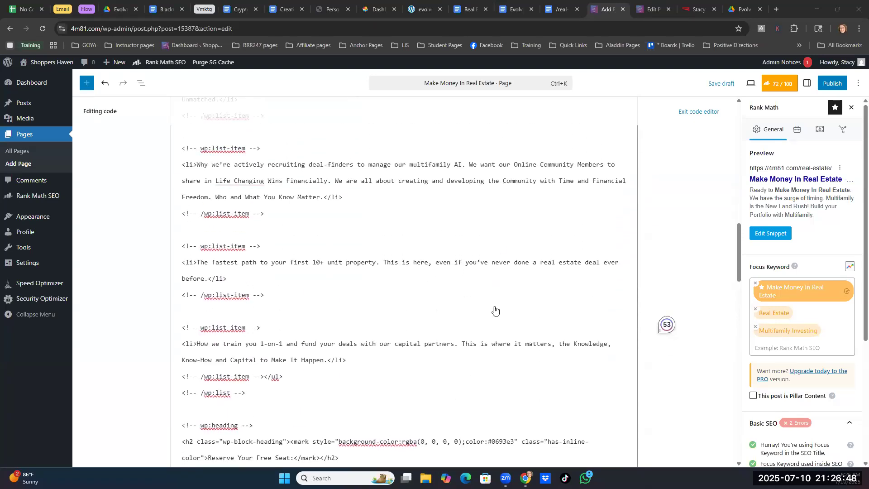
scroll(458, 375, up, 2)
scroll(459, 374, down, 6)
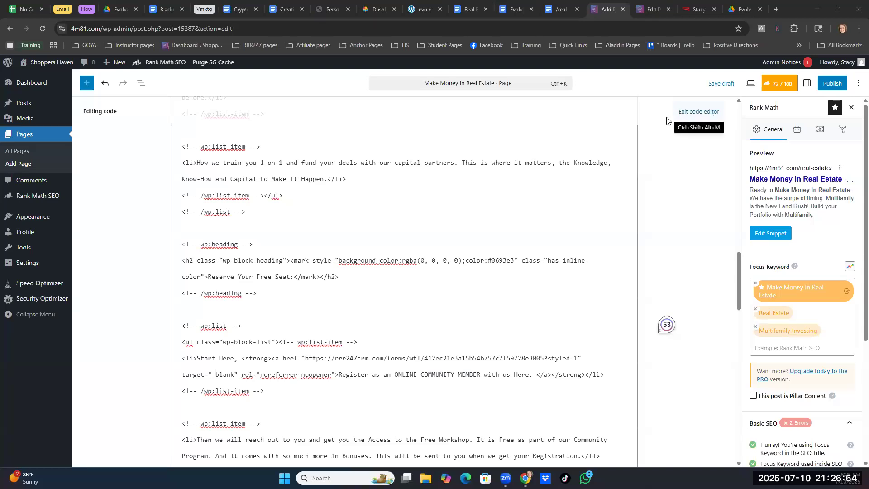
click(697, 113)
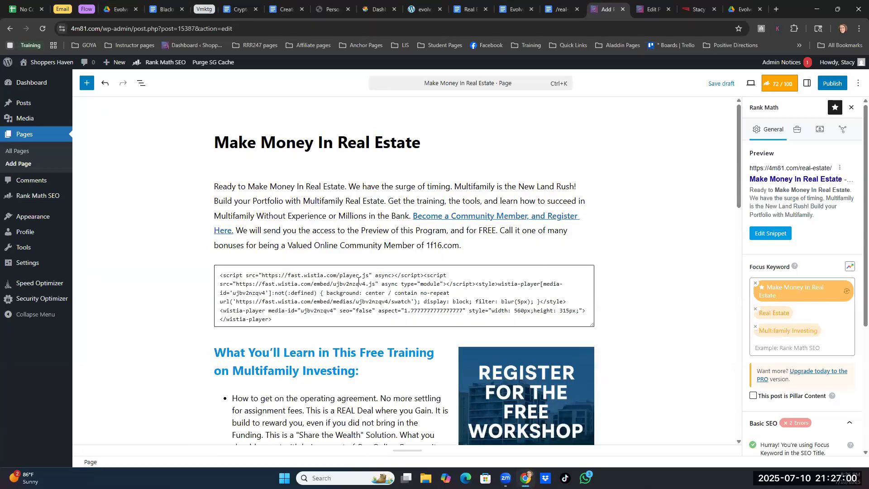
click(317, 299)
click(304, 252)
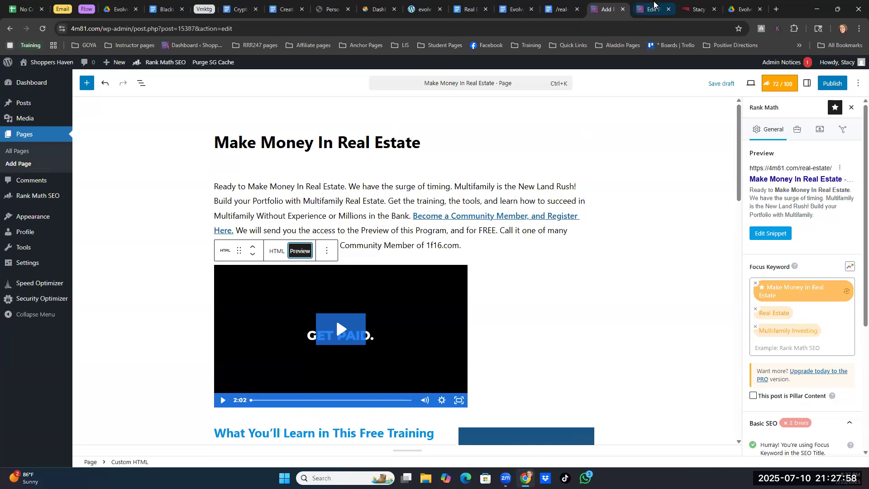
- Copy the link for registering as an Online Community Member from the RRR247CRM staff member page and return to the WordPress page
click(696, 10)
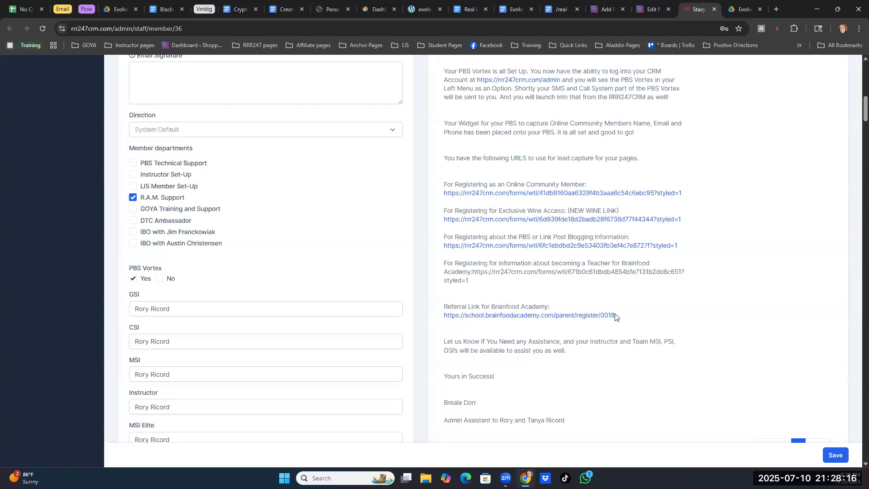
right_click(448, 196)
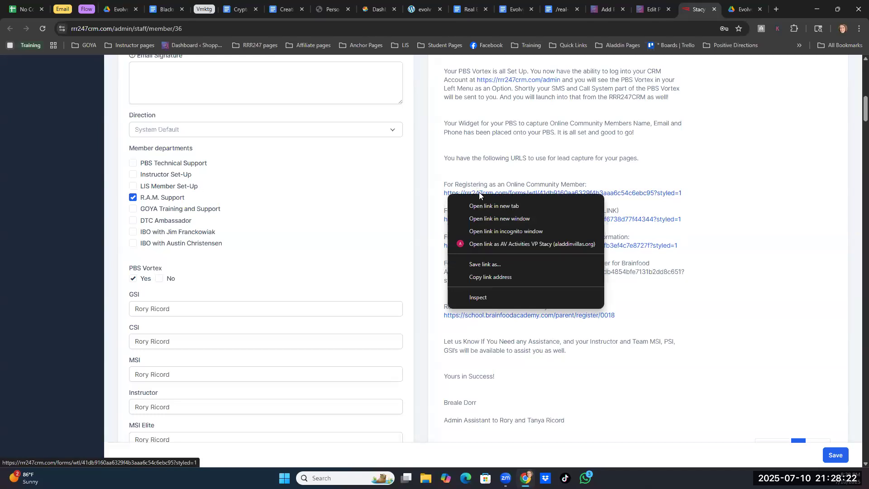
click(483, 277)
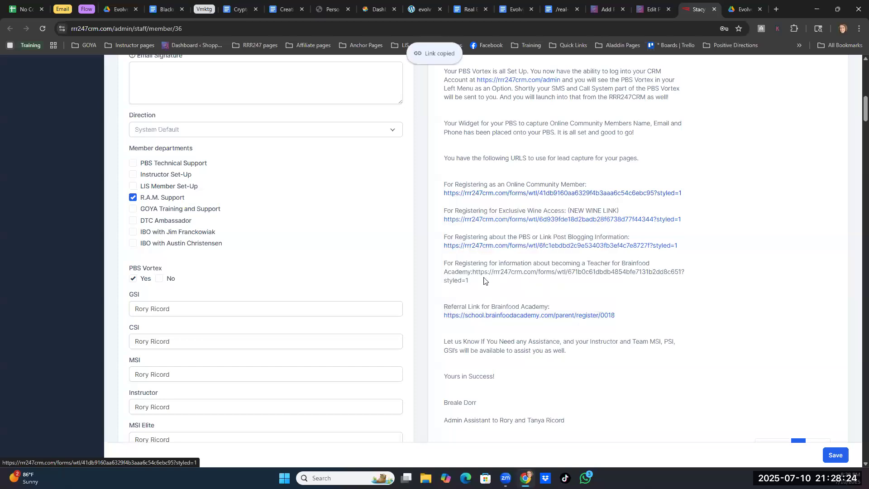
click(608, 10)
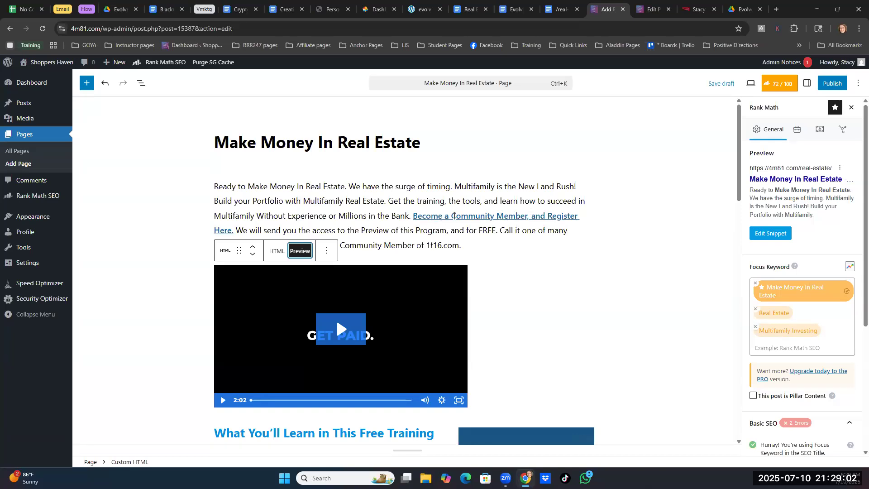
- Replace the URL of the intro paragraph's "Become a Community Member, and Register Here." link with the copied registration link and save it
click(454, 215)
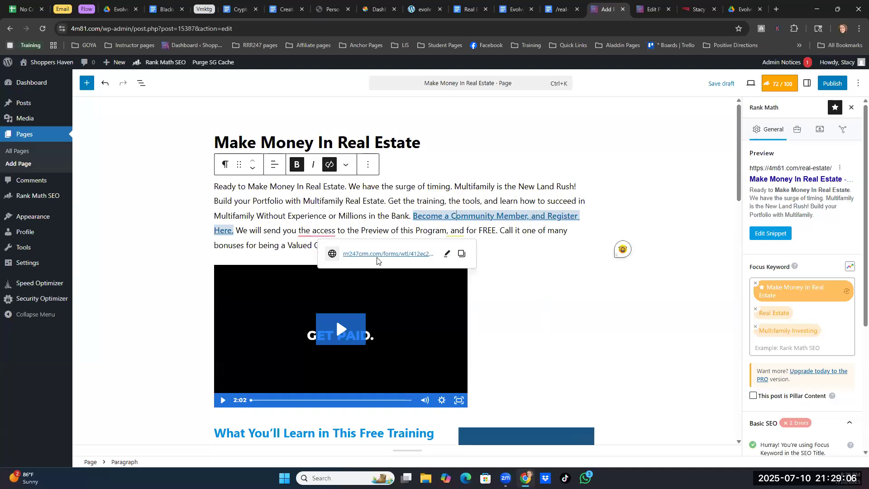
click(446, 254)
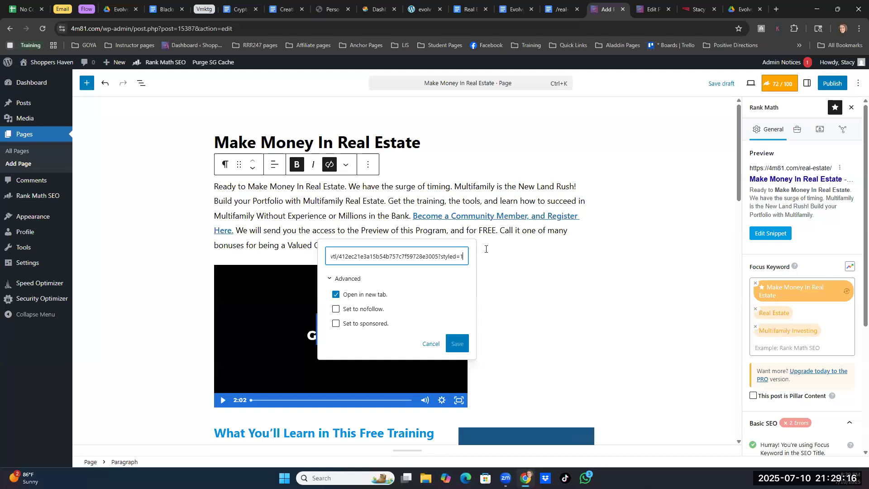
key(BackSpace)
key(BackSpace)
key(BackSpace)
key(BackSpace)
key(BackSpace)
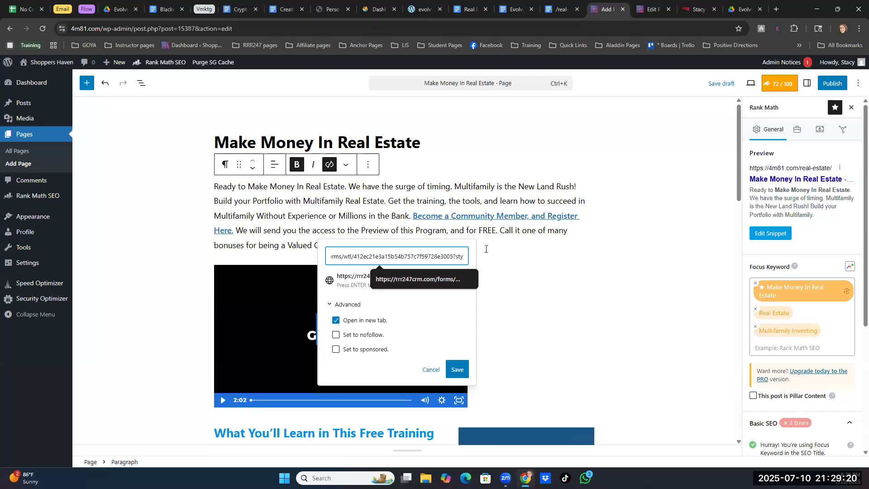
key(ctrl+a)
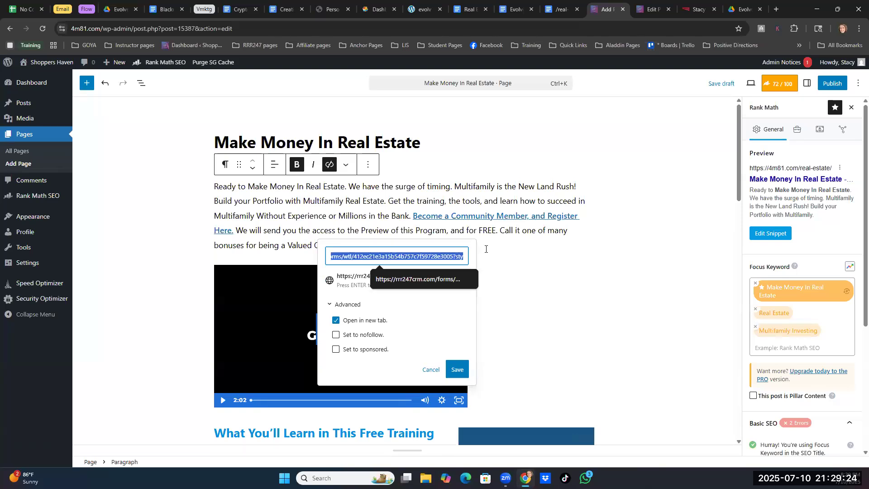
key(ctrl+v)
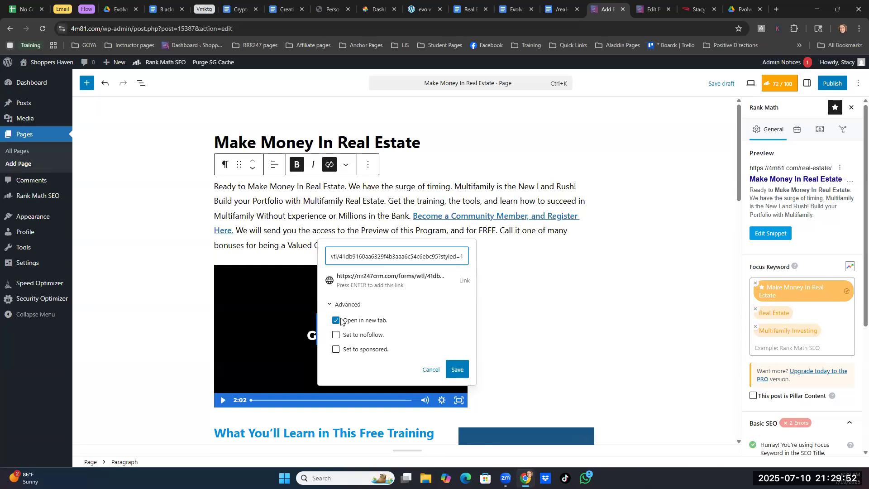
click(454, 368)
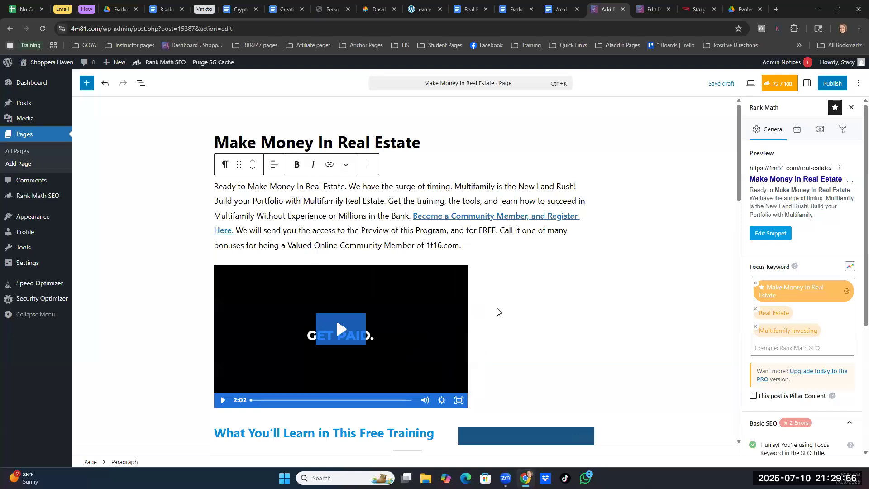
- Replace the URL of the "Register as an ONLINE COMMUNITY MEMBER with us Here." link under Reserve Your Free Seat with the copied registration link
scroll(497, 311, down, 6)
scroll(365, 352, down, 1)
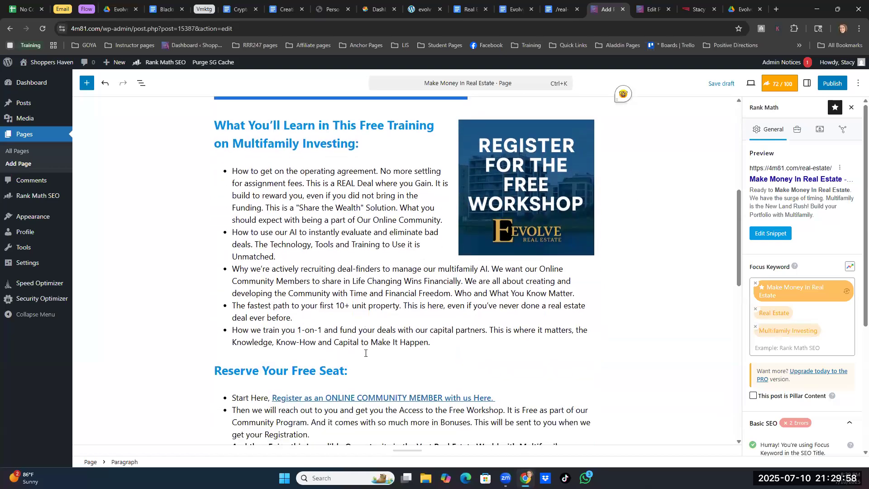
scroll(366, 353, down, 1)
click(323, 342)
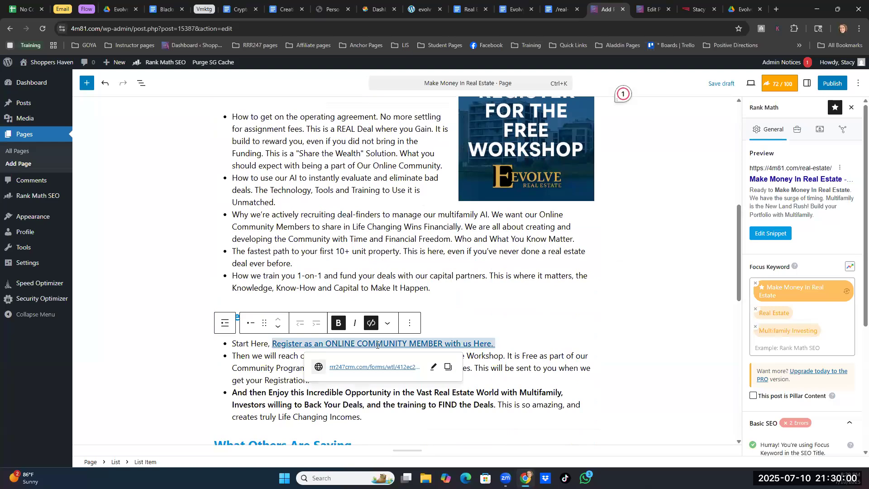
click(433, 367)
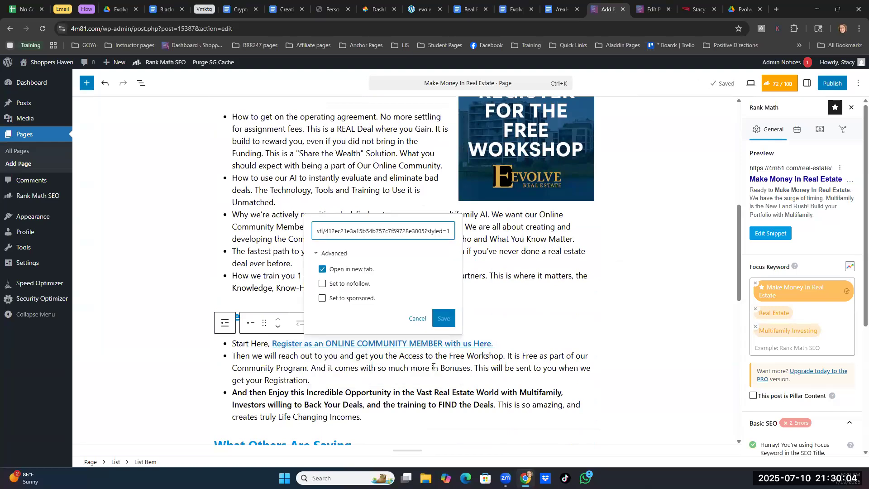
key(ctrl+a)
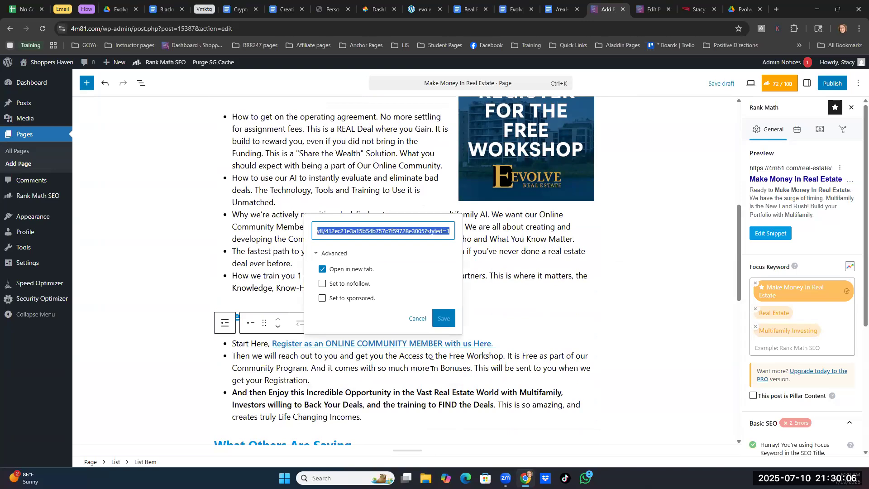
key(ctrl+v)
click(440, 318)
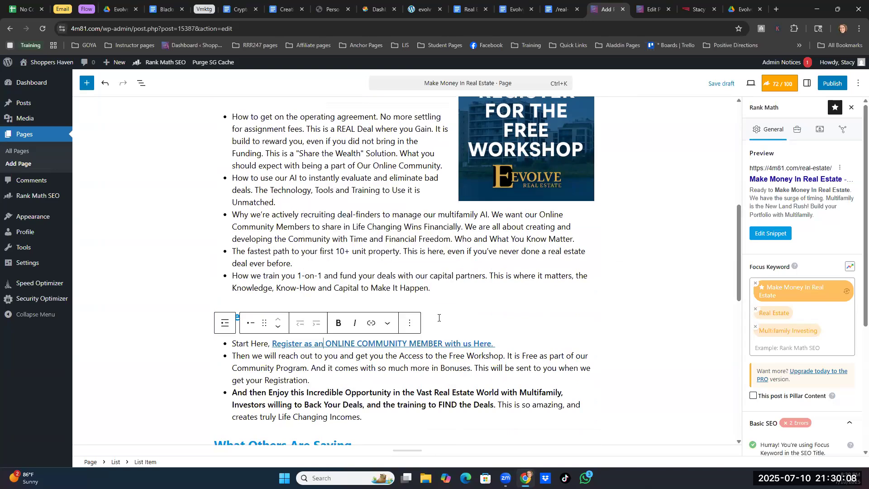
- Point the yellow "Start By Registering in our Online Community Here." heading's link to the copied registration link and save it
scroll(441, 324, down, 8)
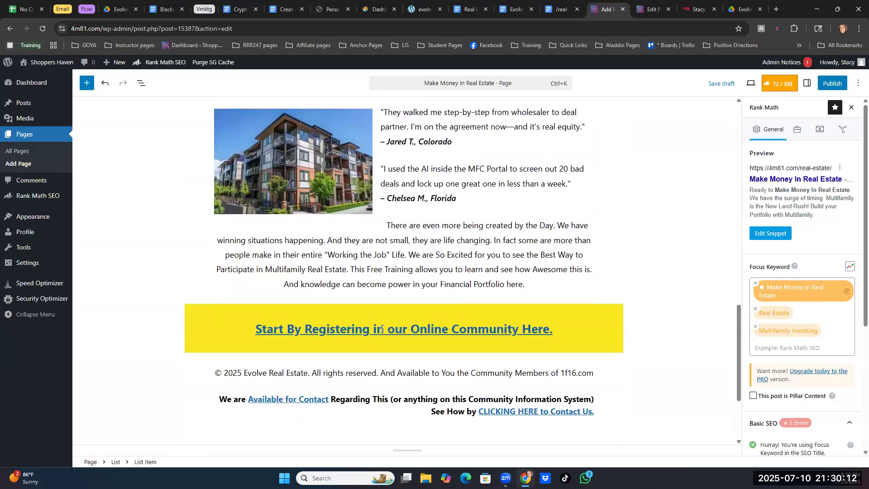
click(394, 329)
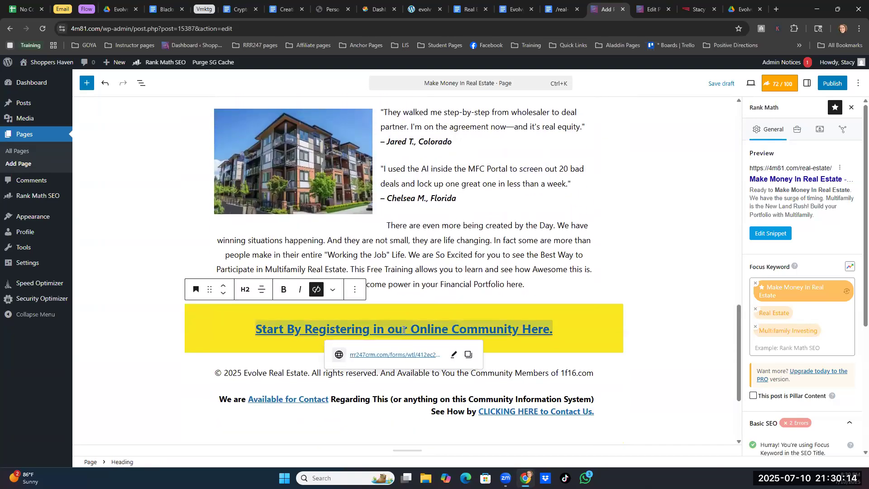
click(453, 353)
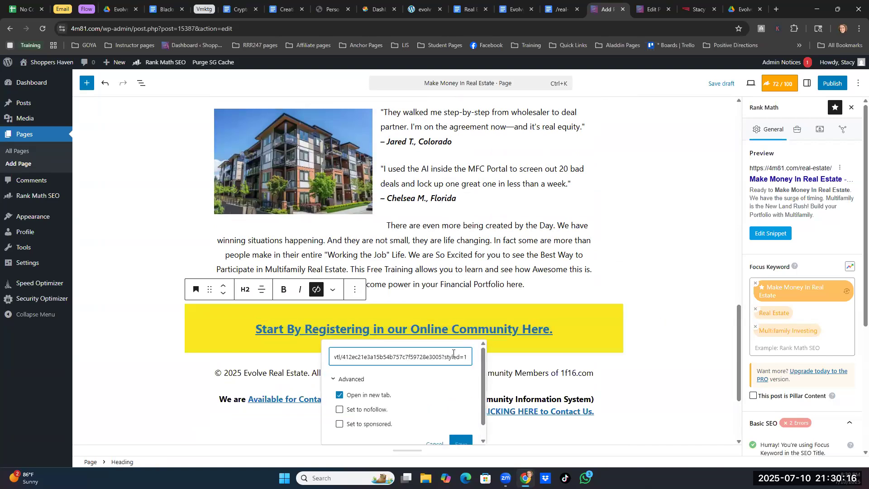
key(ctrl+a)
key(ctrl+v)
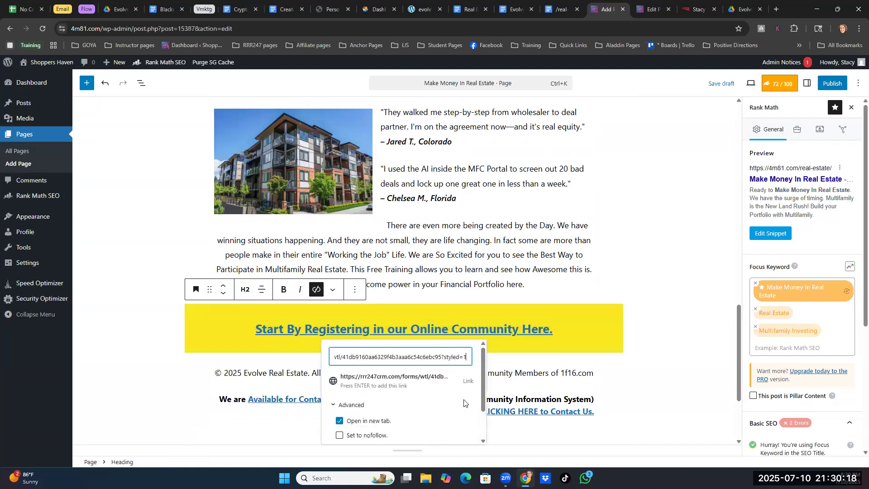
scroll(461, 412, down, 3)
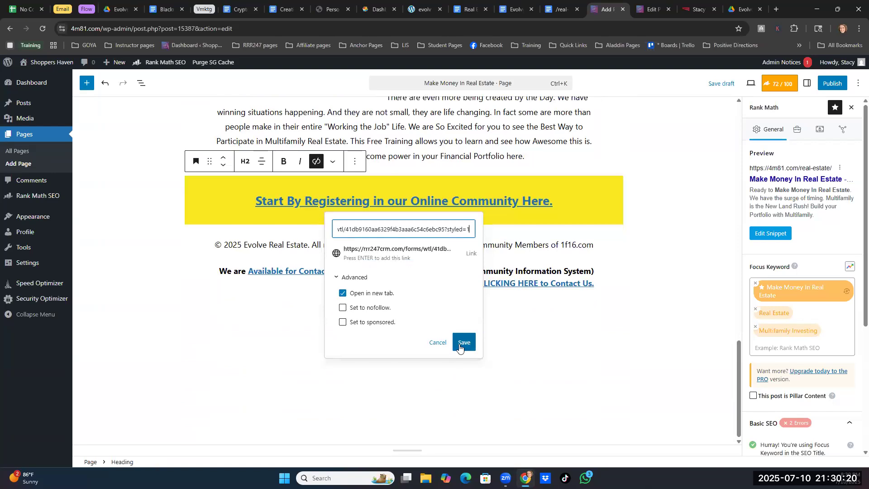
click(460, 342)
- Change the link on the apartment building image under What Others Are Saying to the copied registration link
scroll(585, 363, up, 7)
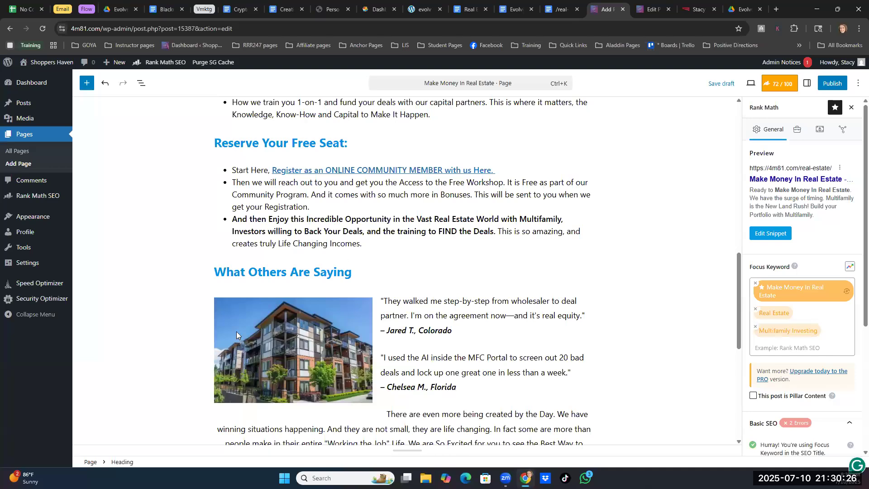
click(291, 339)
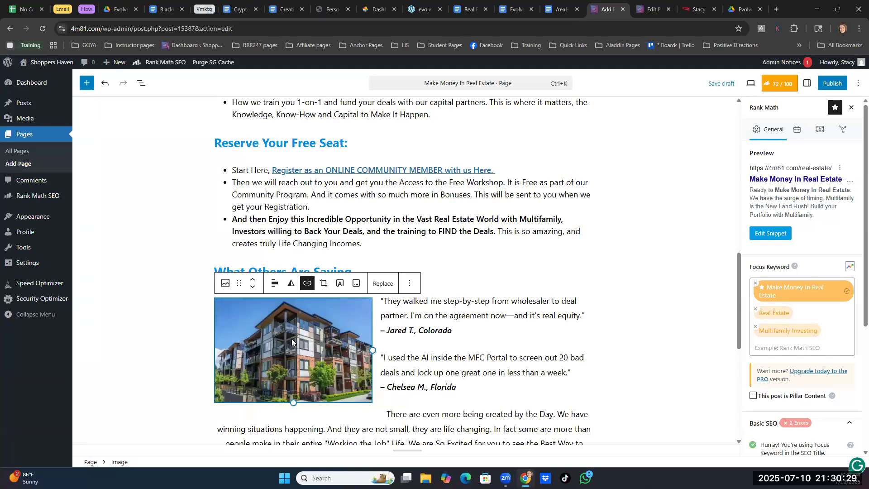
click(307, 284)
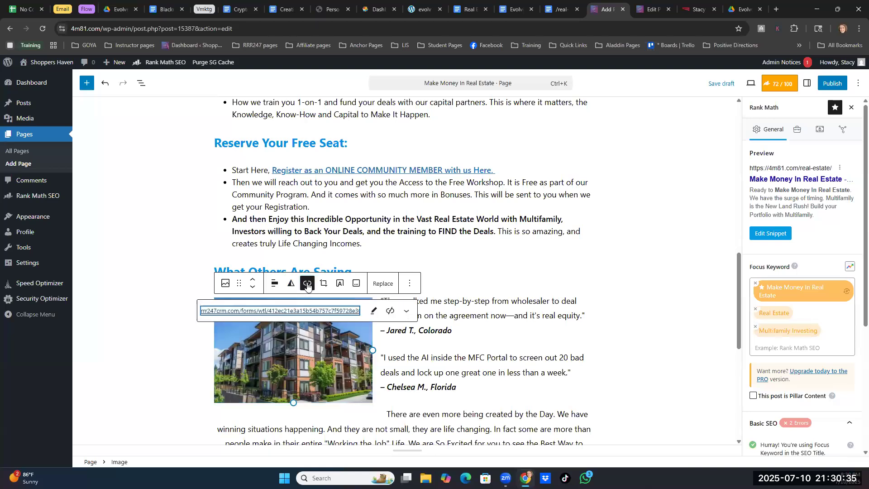
click(371, 312)
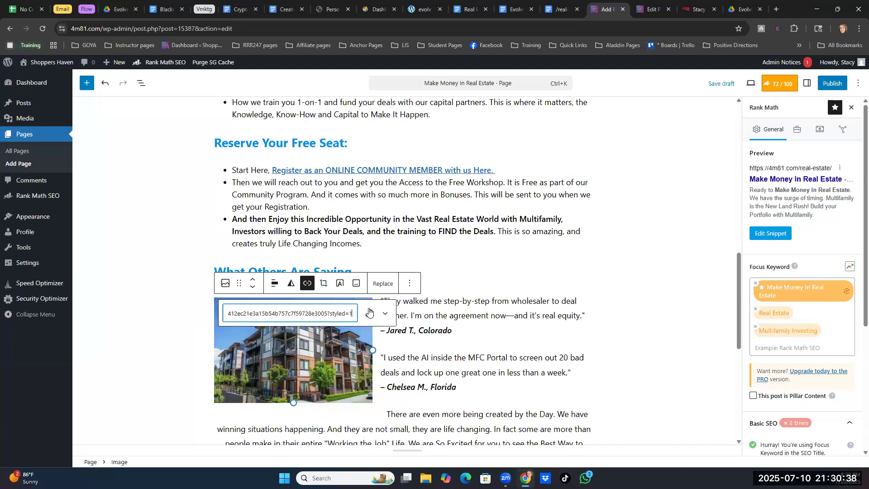
key(ctrl+a)
key(ctrl+v)
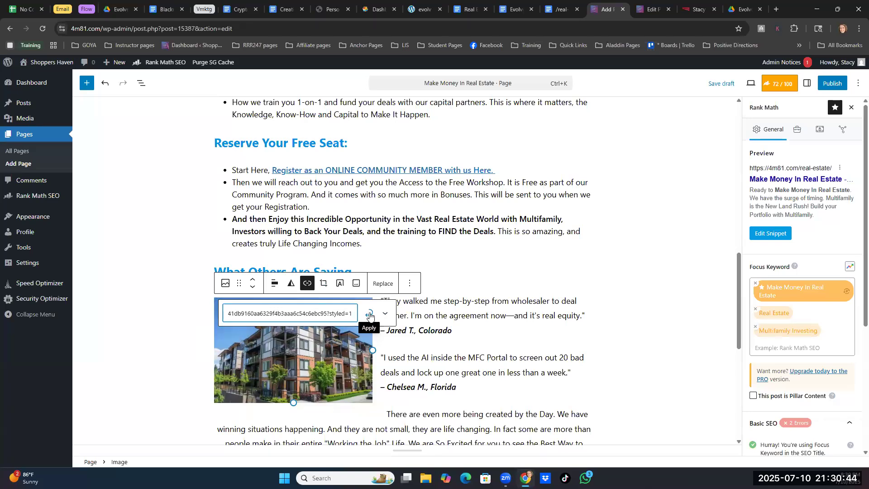
click(369, 317)
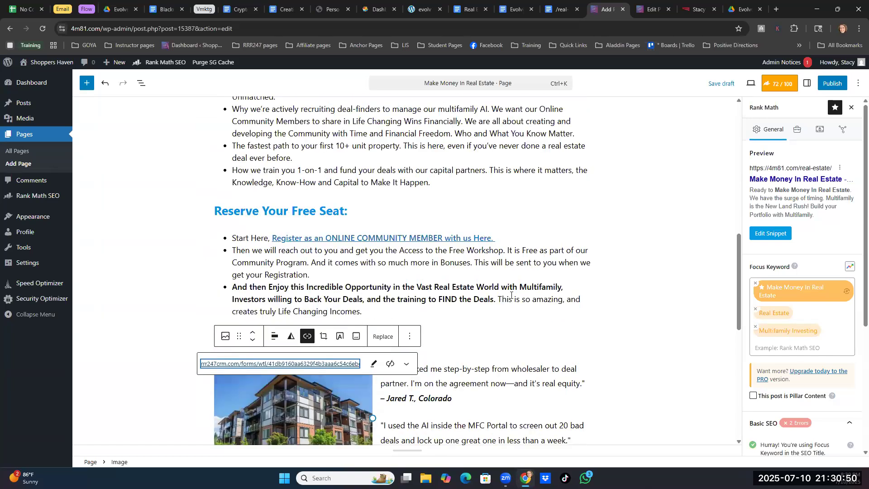
- Change the link on the "Register for the Free Workshop" image to the copied registration link and deselect the image
scroll(534, 227, up, 6)
click(554, 156)
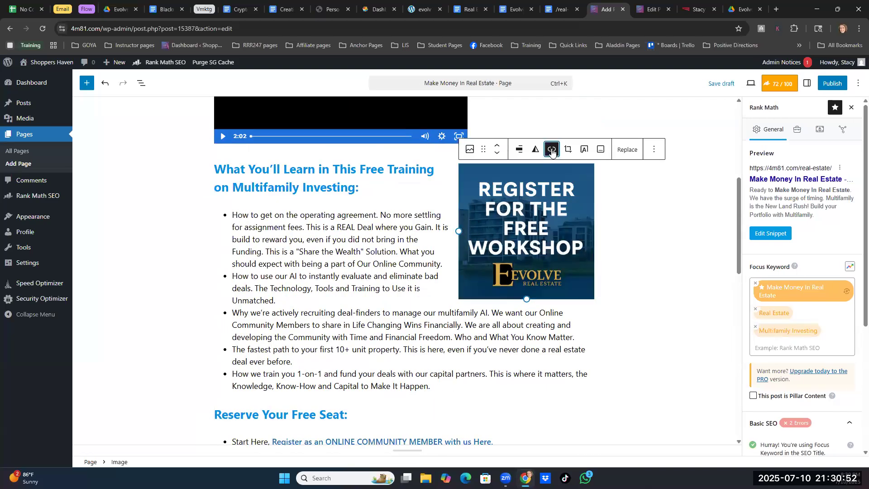
click(552, 150)
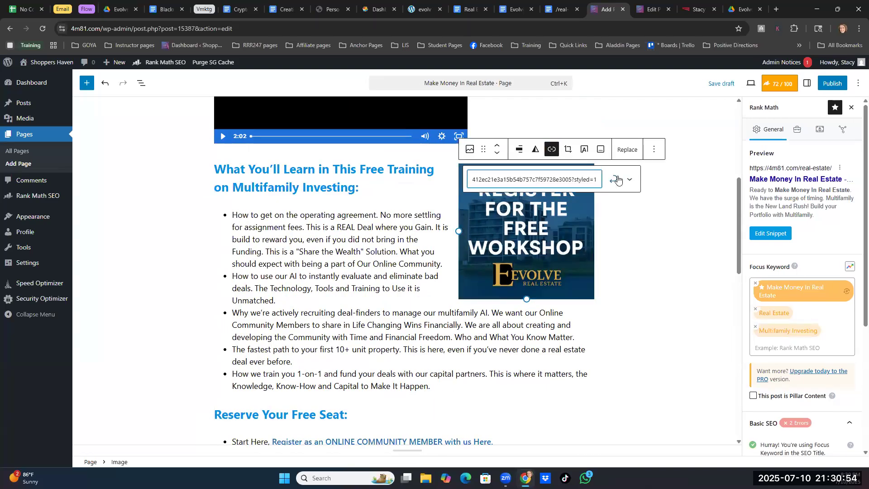
click(615, 180)
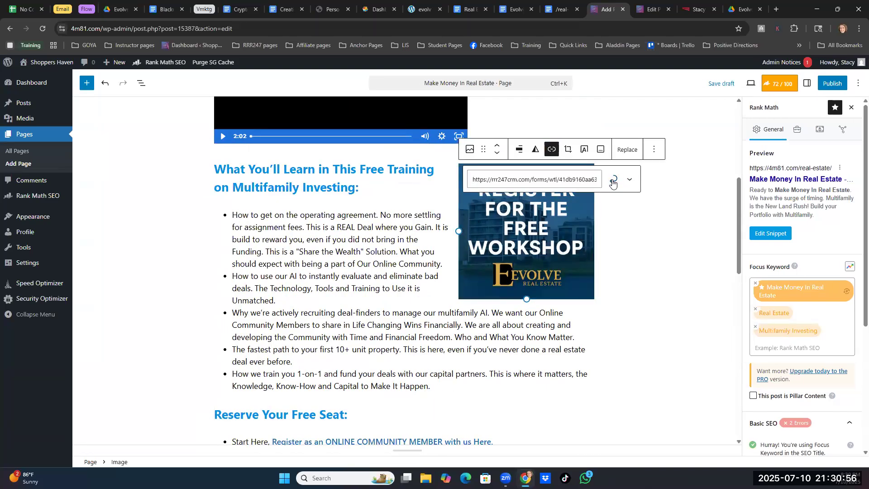
click(650, 292)
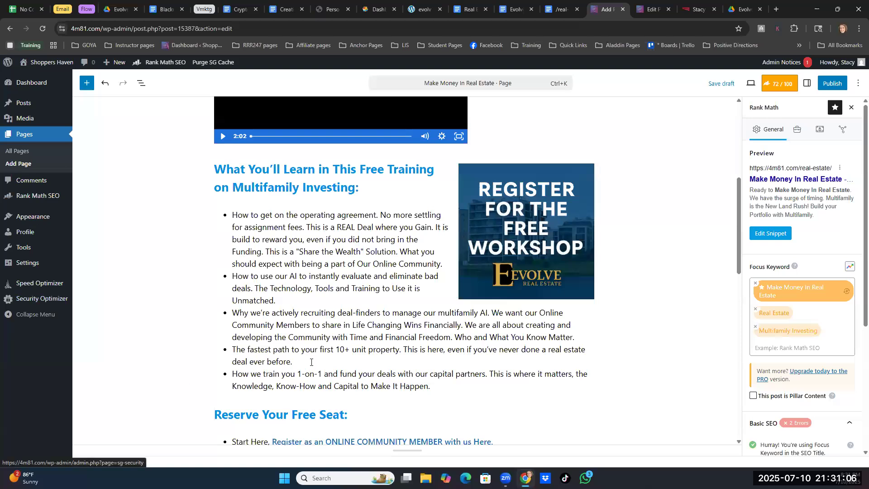
- Compare the intro paragraph of the other "Make Money in Real Estate" page with the one on the new page
click(652, 9)
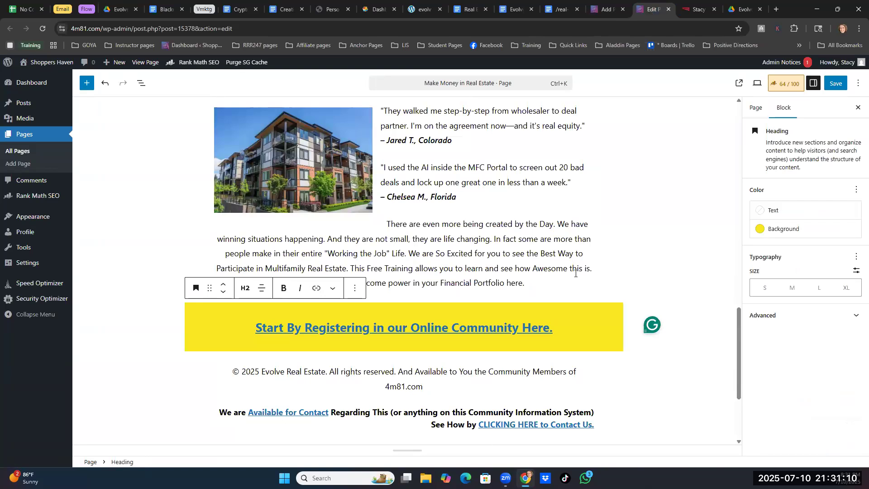
scroll(575, 273, up, 10)
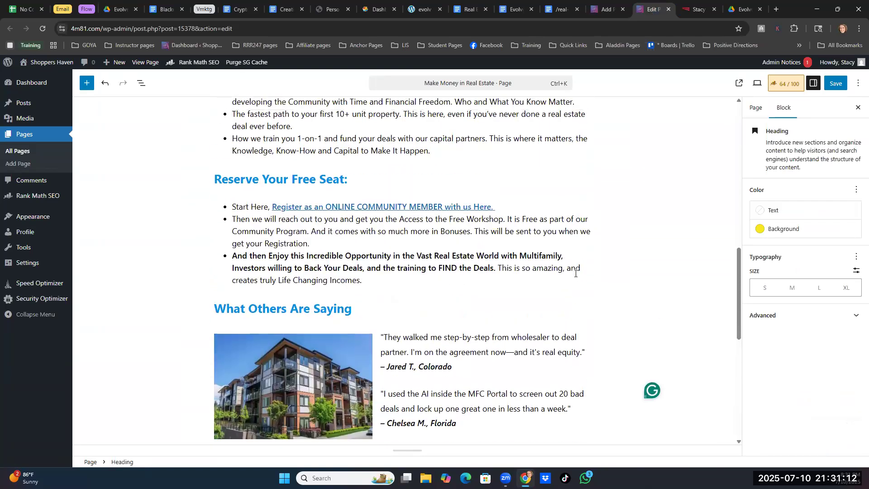
scroll(575, 273, up, 8)
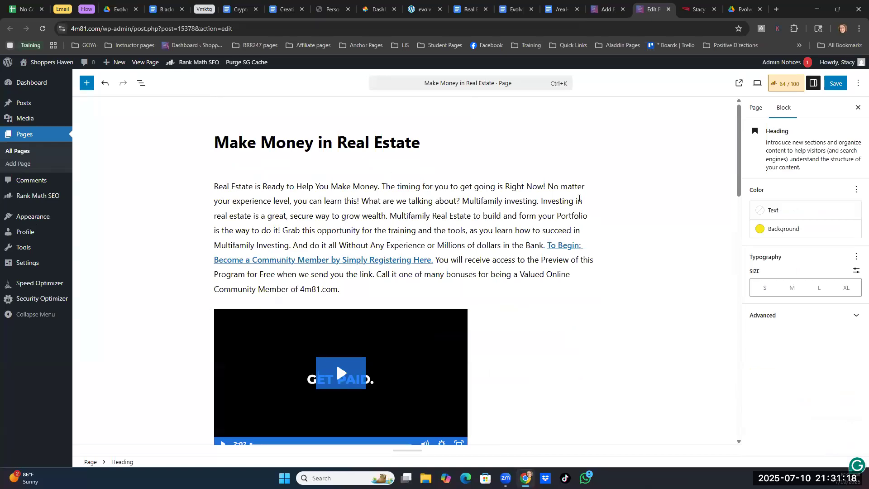
click(605, 10)
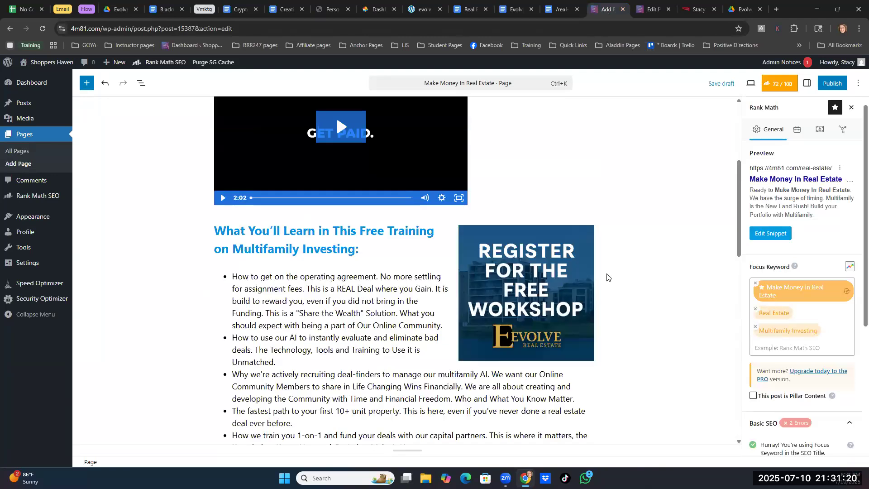
scroll(607, 277, up, 4)
drag(214, 185, 475, 246)
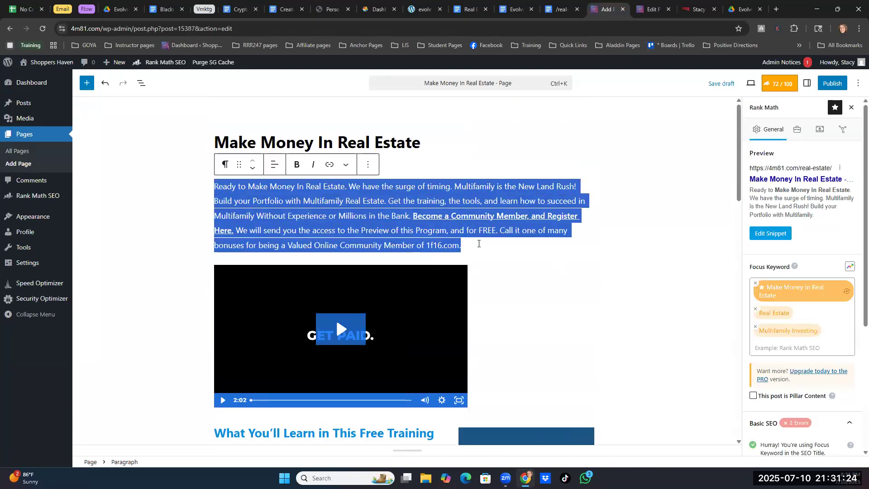
key(ctrl+Tab)
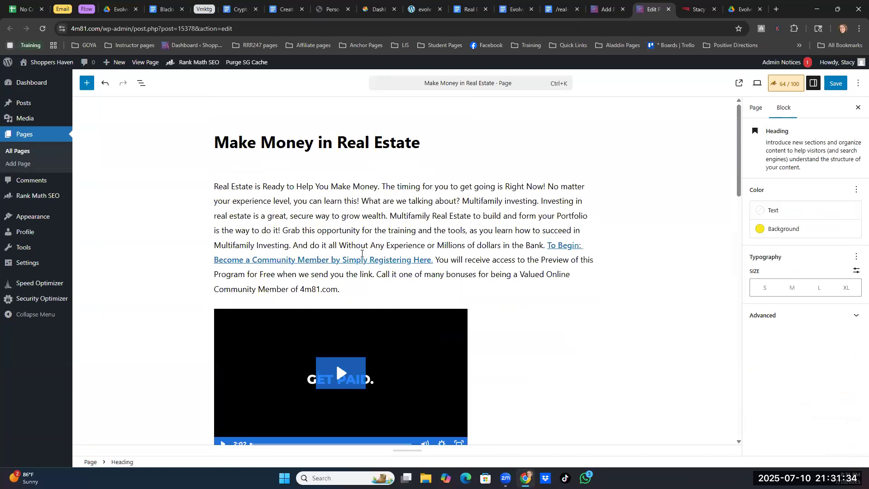
- Find the 1f16 mentions in the new page's intro paragraph and in its copyright line
click(604, 11)
click(427, 245)
drag(427, 245, 442, 245)
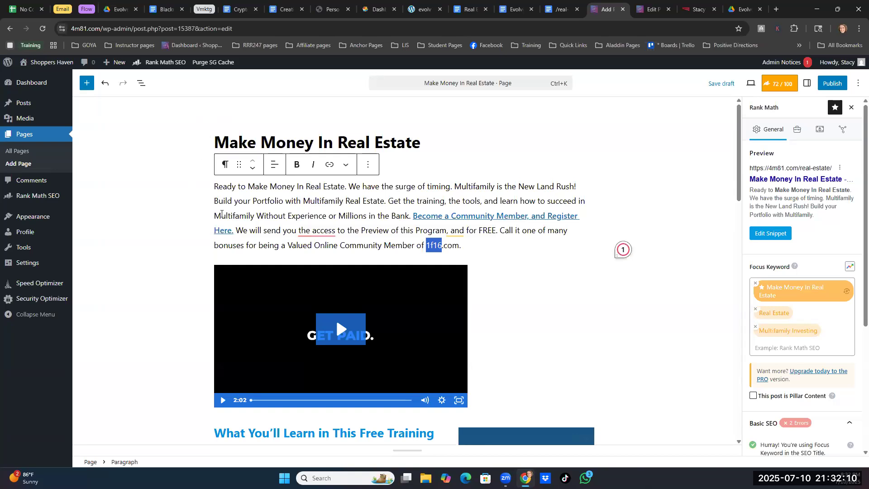
scroll(498, 258, down, 2)
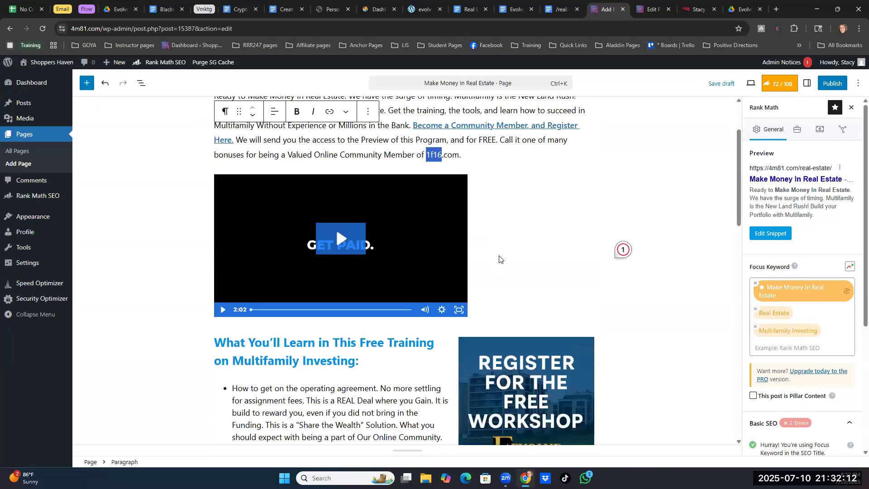
scroll(551, 227, down, 15)
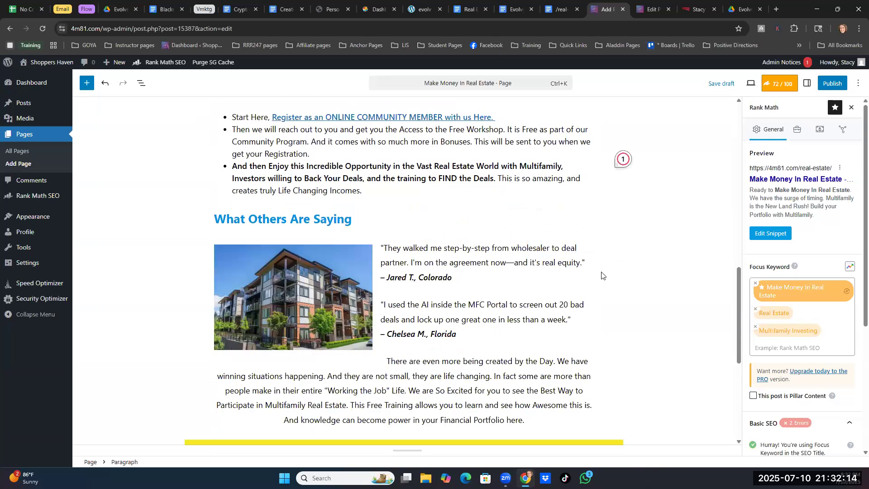
drag(560, 244, 576, 245)
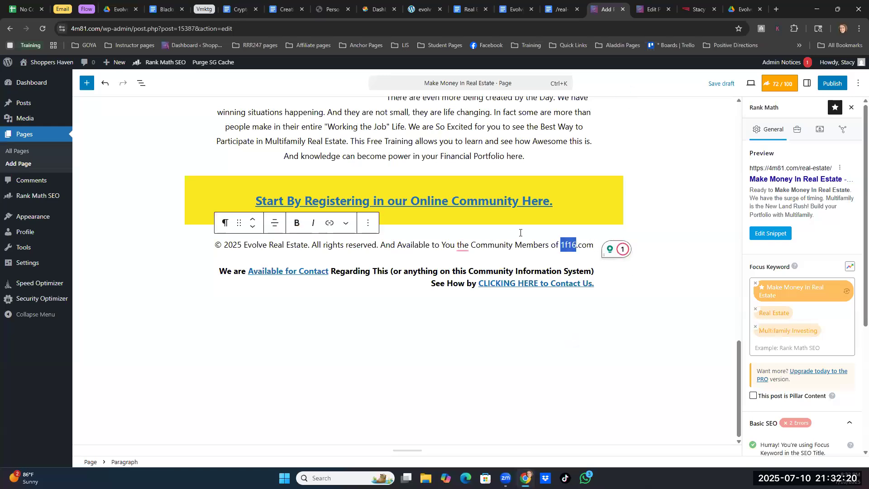
- Check the site name used in the copyright line of the other "Make Money in Real Estate" page
click(647, 9)
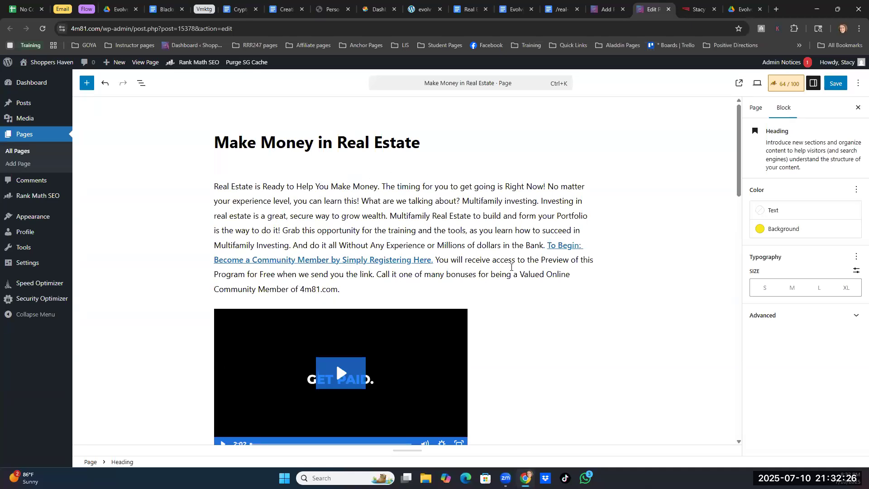
scroll(559, 272, down, 5)
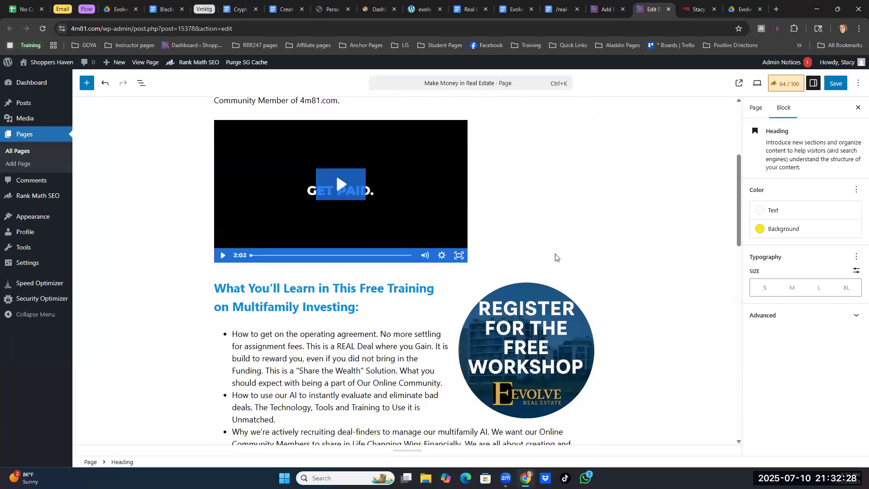
scroll(310, 316, down, 4)
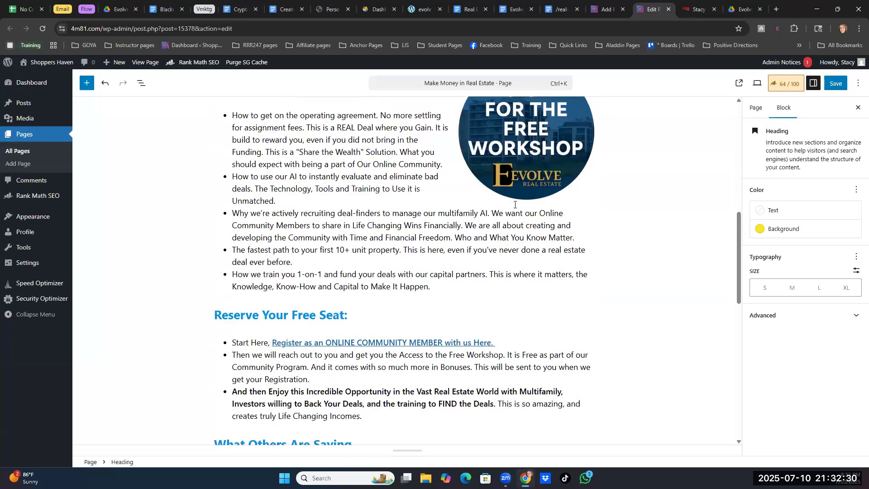
scroll(420, 303, down, 8)
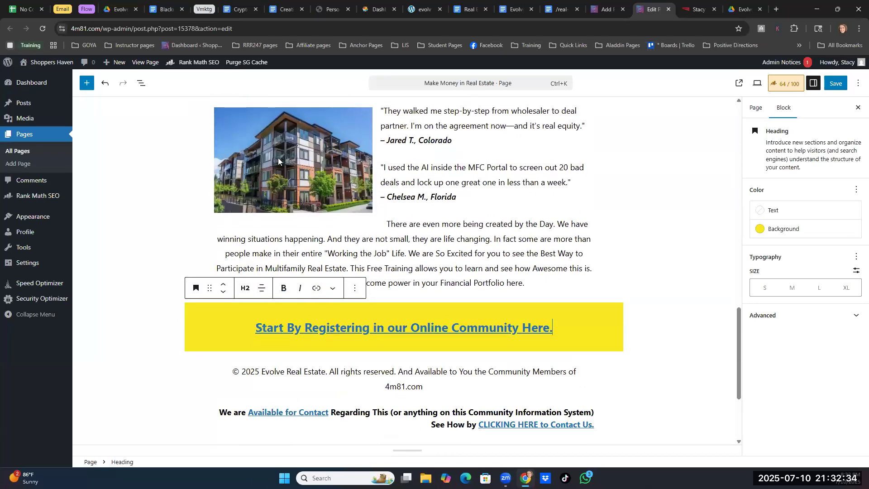
scroll(511, 187, down, 2)
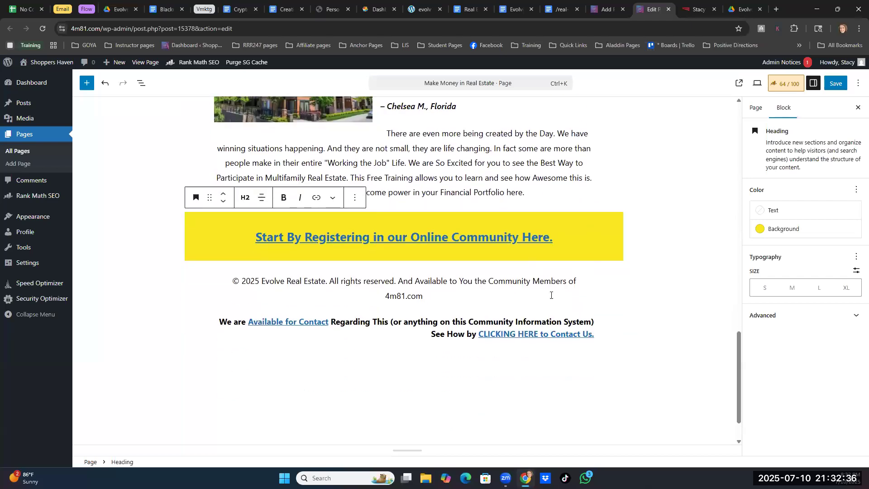
double_click(401, 297)
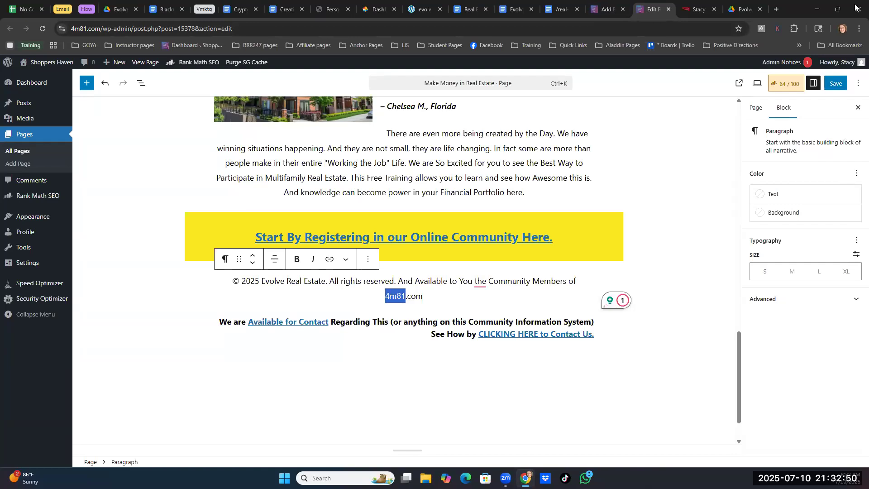
- Save the published "Make Money in Real Estate" page and switch it to the code editor
click(835, 85)
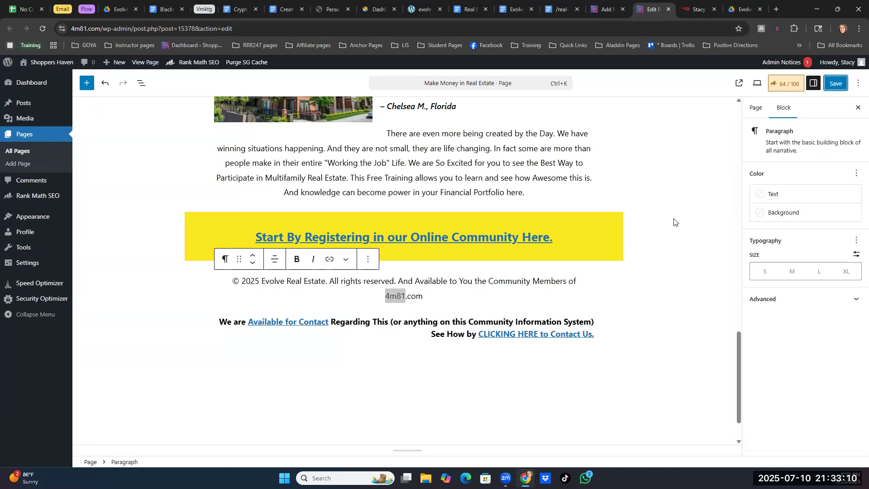
scroll(674, 222, up, 1)
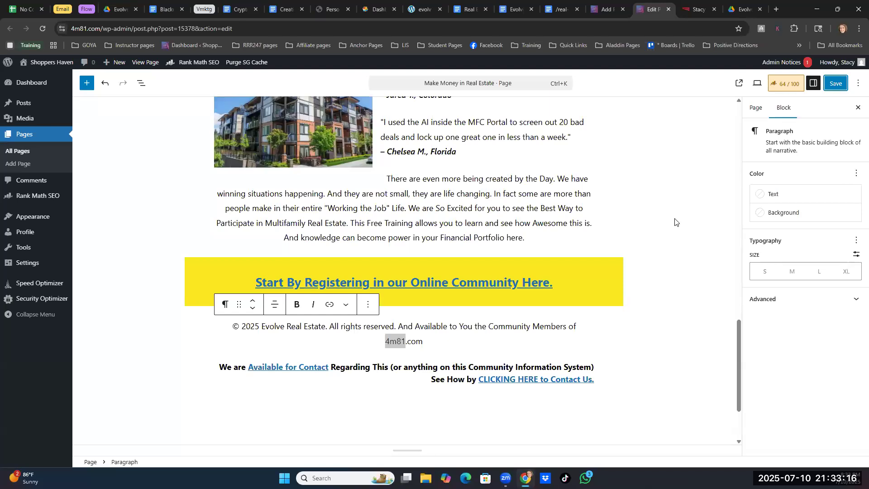
scroll(674, 222, up, 6)
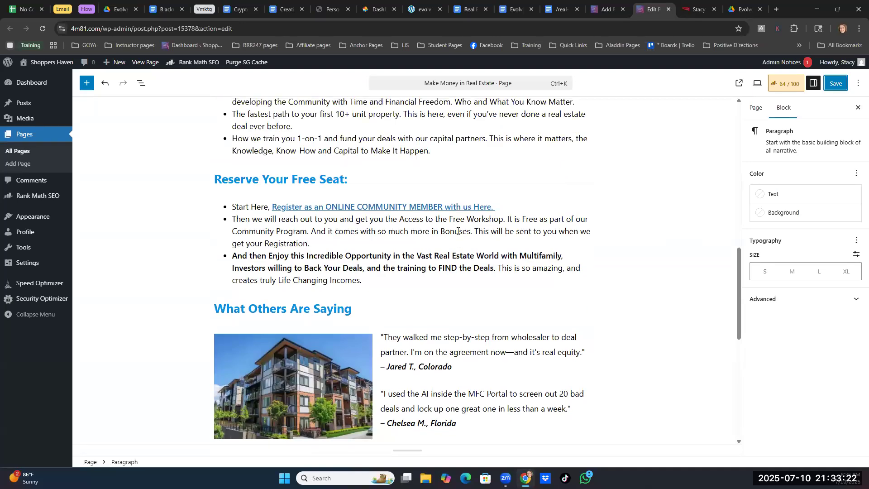
scroll(457, 231, up, 8)
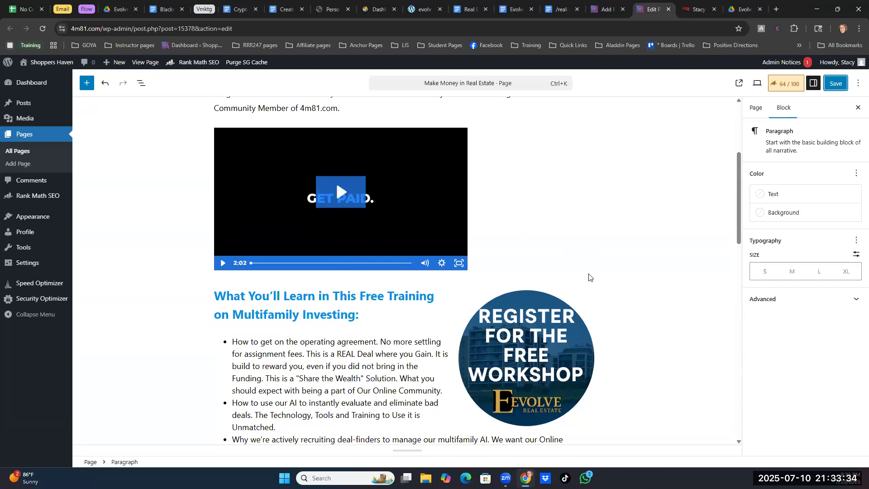
mouse_move(588, 277)
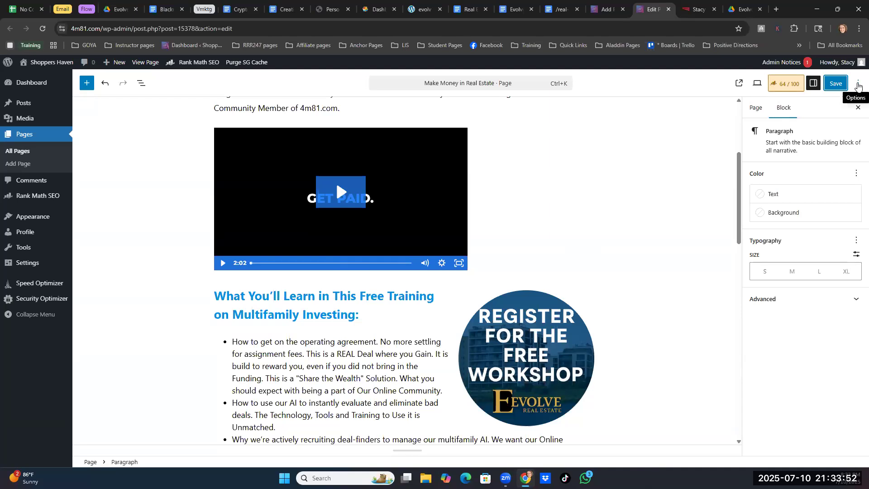
click(857, 86)
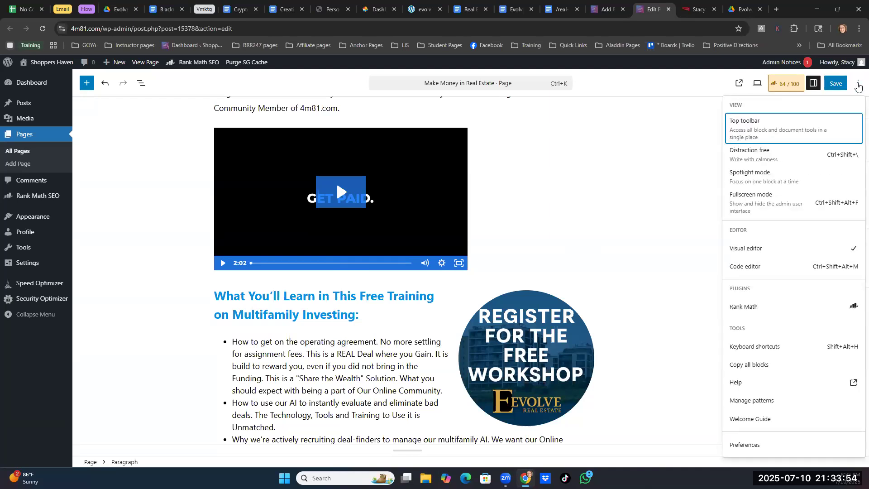
click(743, 267)
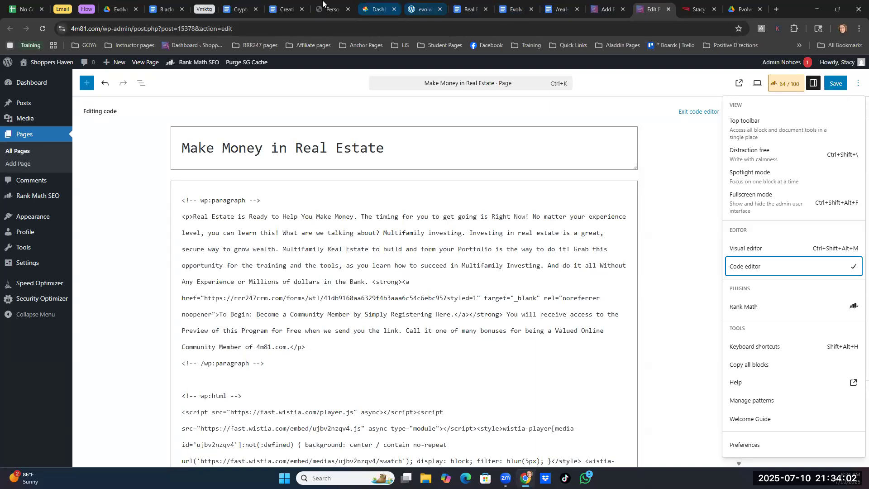
- Switch to Google Drive, open the EDUCATION & CAREER folder inside the 4m81 folder, and look through its documents
click(120, 10)
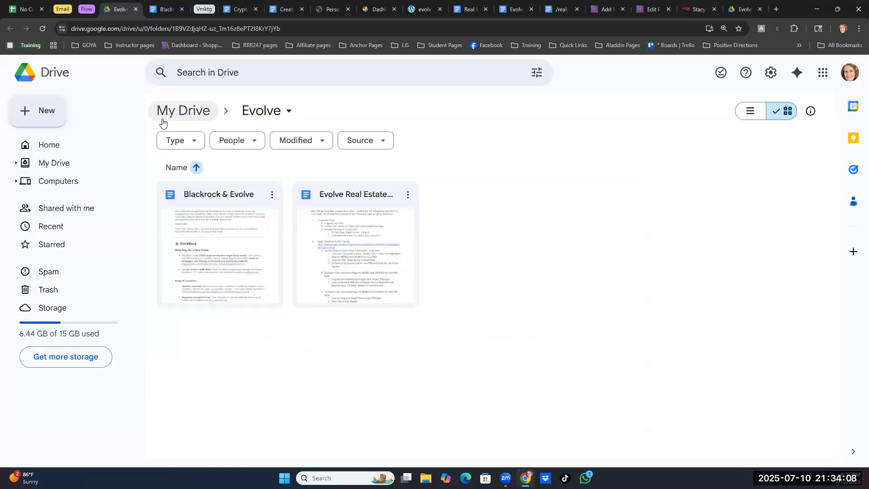
click(198, 117)
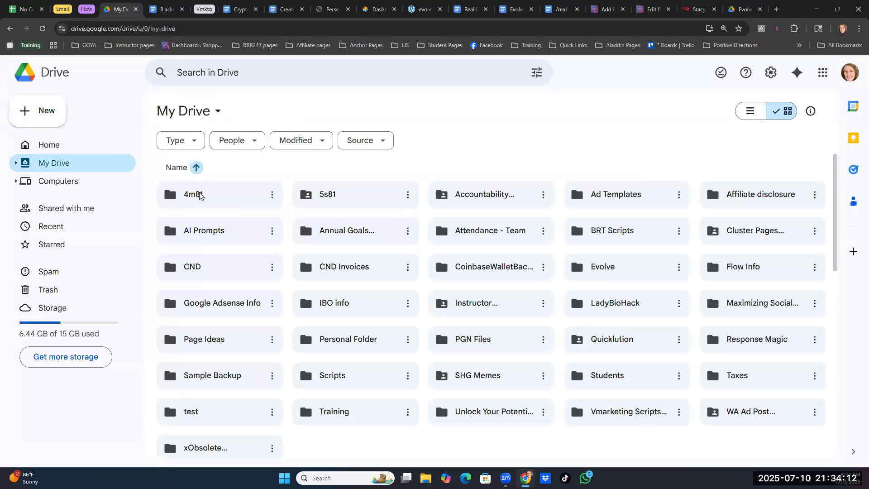
double_click(195, 195)
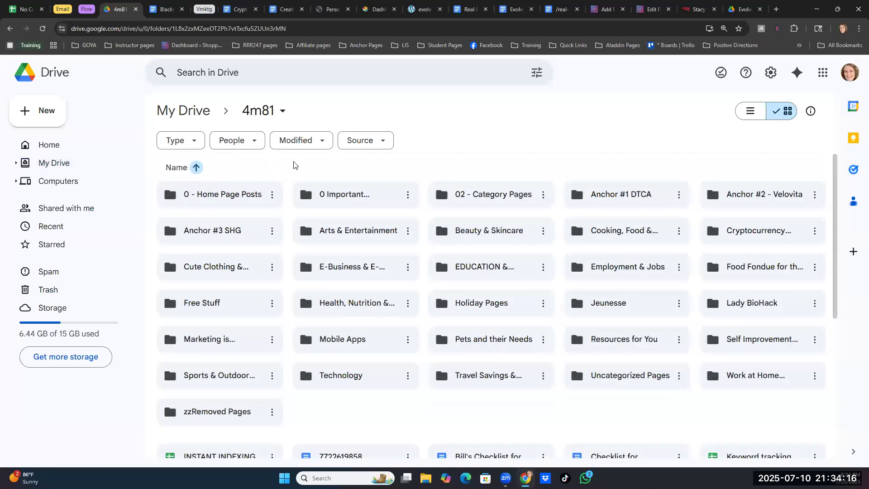
double_click(484, 268)
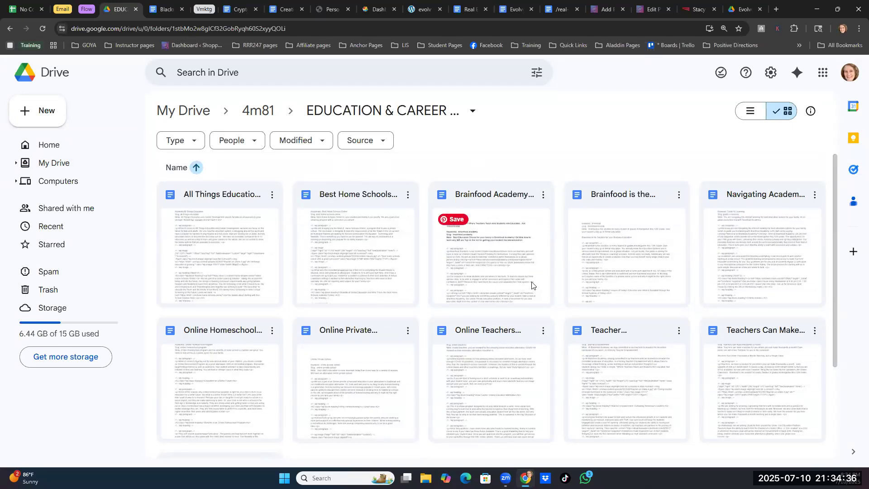
scroll(532, 286, down, 3)
scroll(524, 373, up, 3)
scroll(517, 271, down, 1)
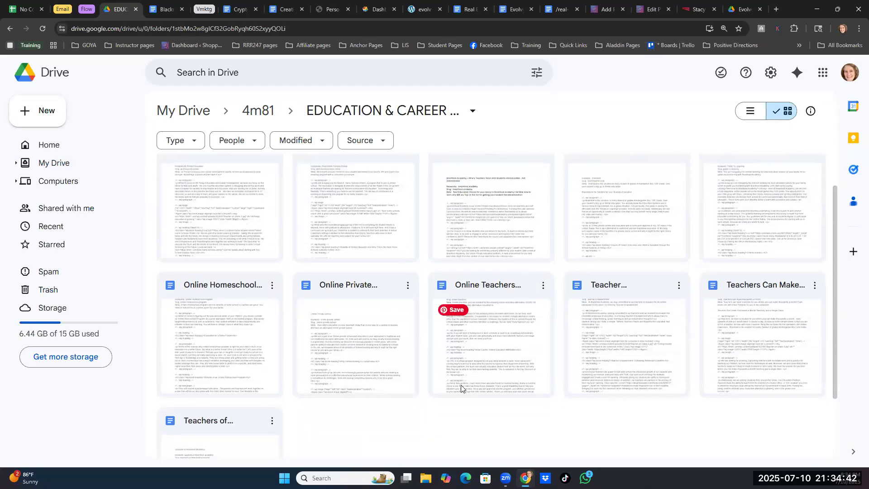
scroll(482, 333, up, 1)
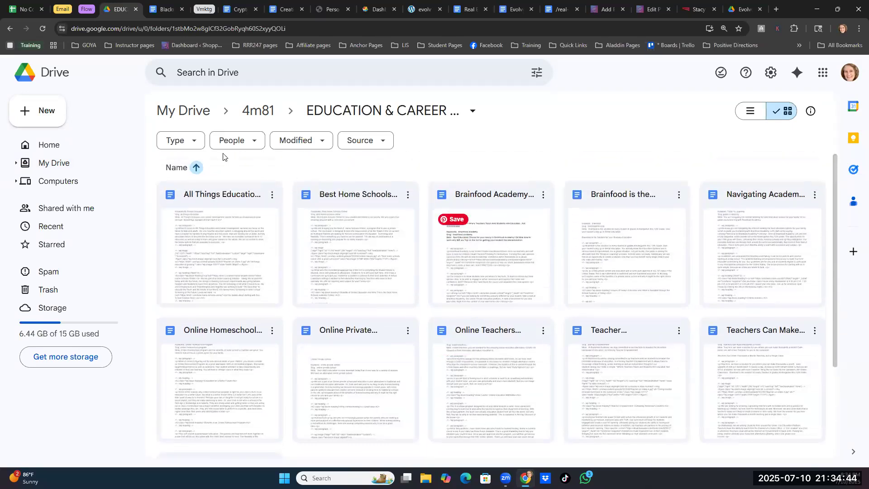
- Create a blank Google Doc in this folder, place its browser tab beside the WordPress ones, and add two empty lines
click(33, 112)
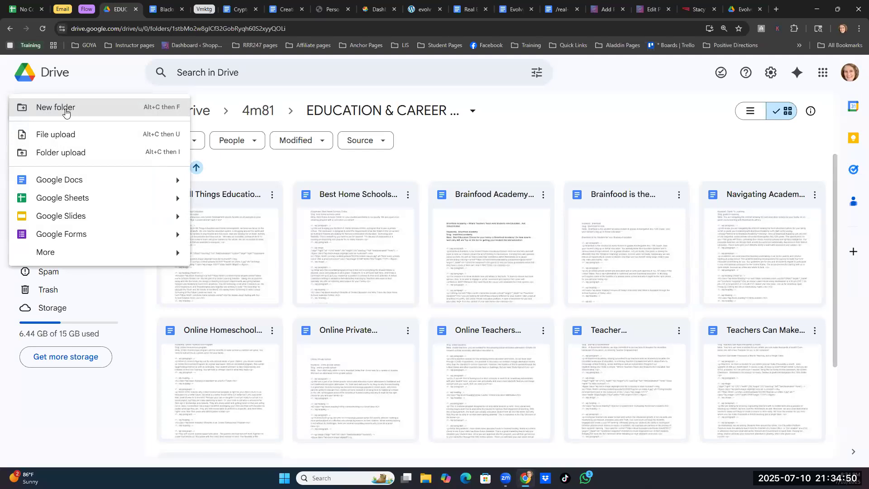
click(65, 185)
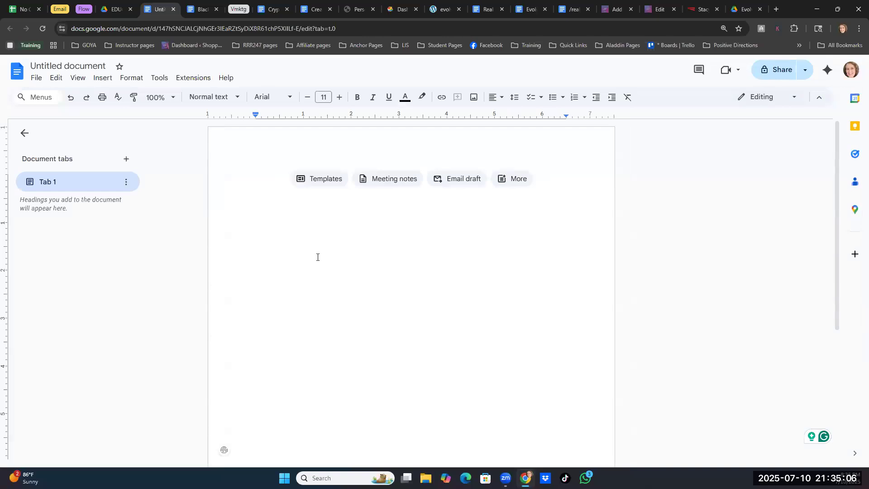
drag(219, 11, 565, 9)
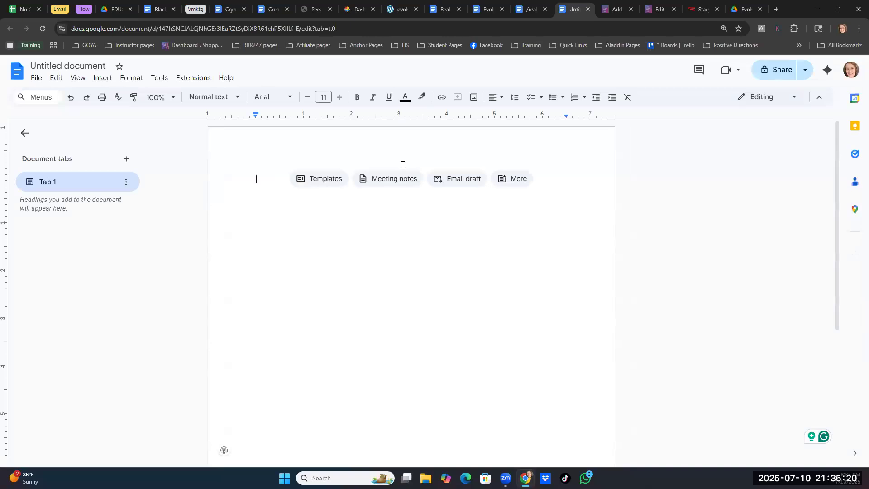
key(Return)
key(Return)
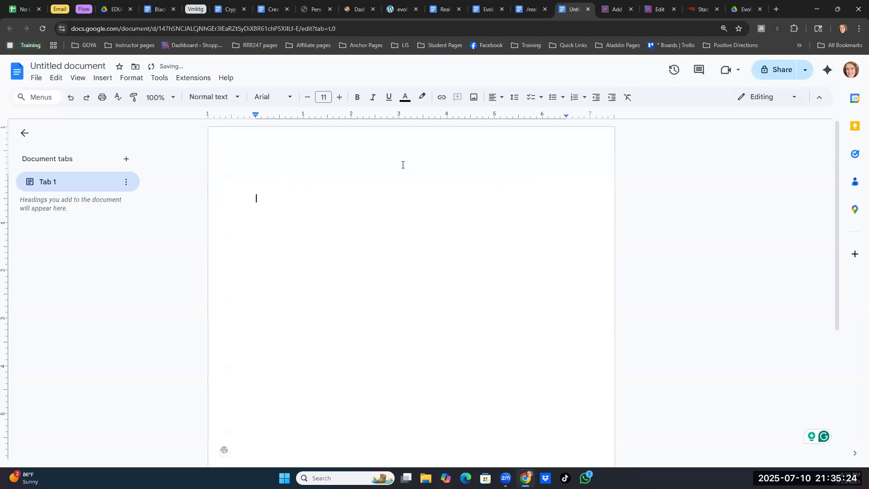
- Add the labels "Keywords:", "Slug:" and "Meta:" on separate lines of the blank document, following the shared /real-estate document
click(526, 10)
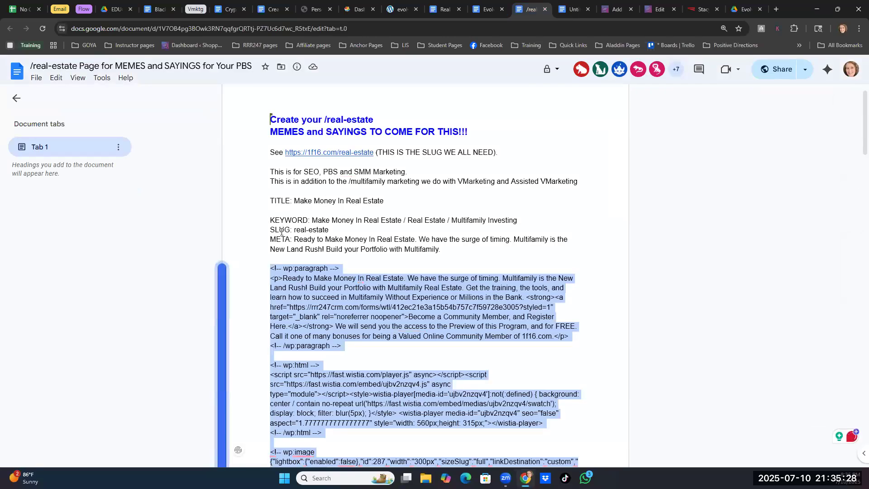
drag(271, 223, 440, 250)
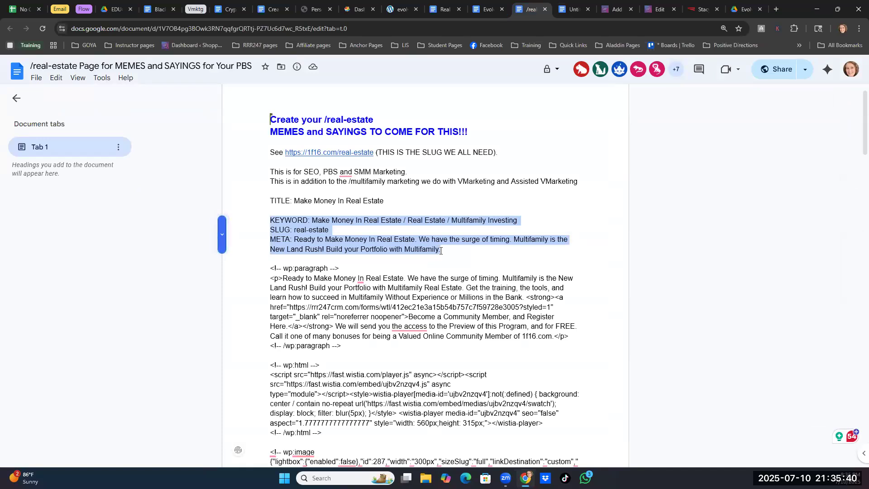
click(573, 9)
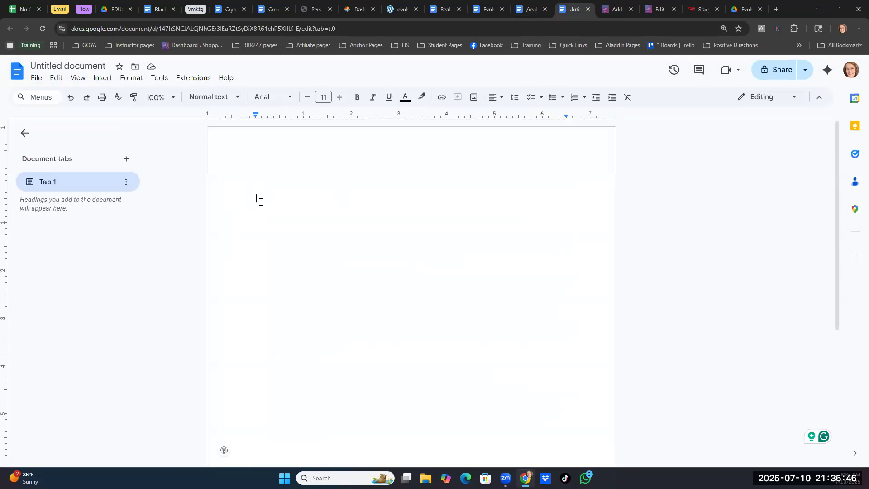
text(Keywords:)
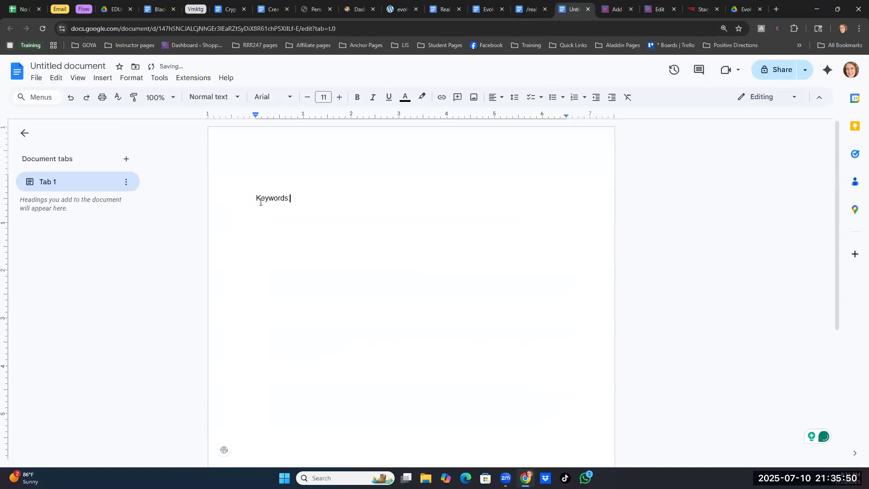
key(Return)
key(Return)
text(Slug:)
key(Return)
text(Meta:)
key(Return)
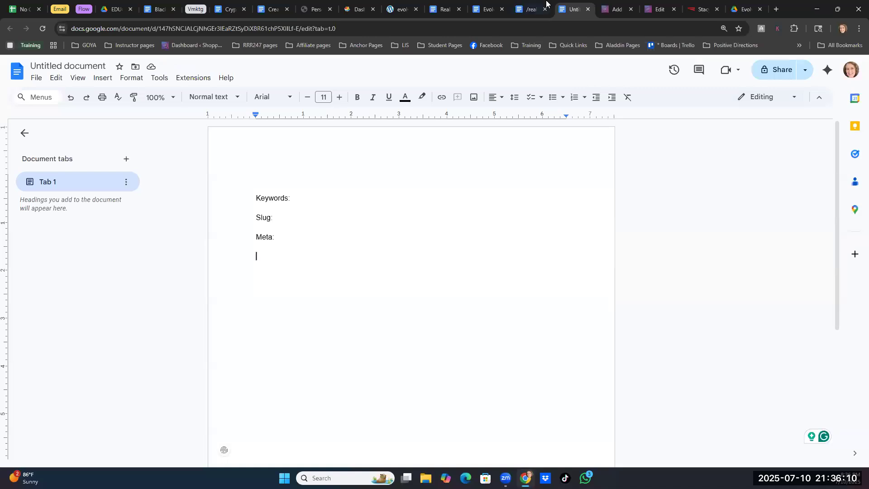
- Copy the WordPress page title "Make Money in Real Estate" onto the document's first line and name the document the same
click(618, 9)
click(668, 7)
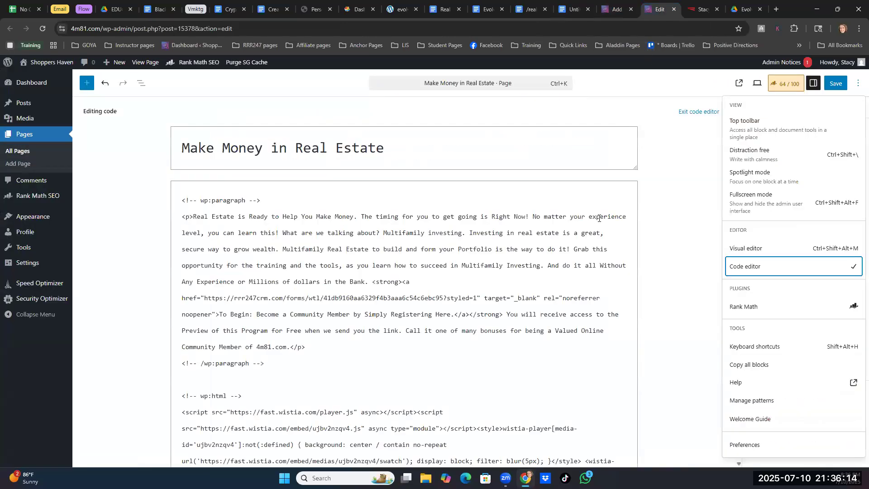
click(411, 146)
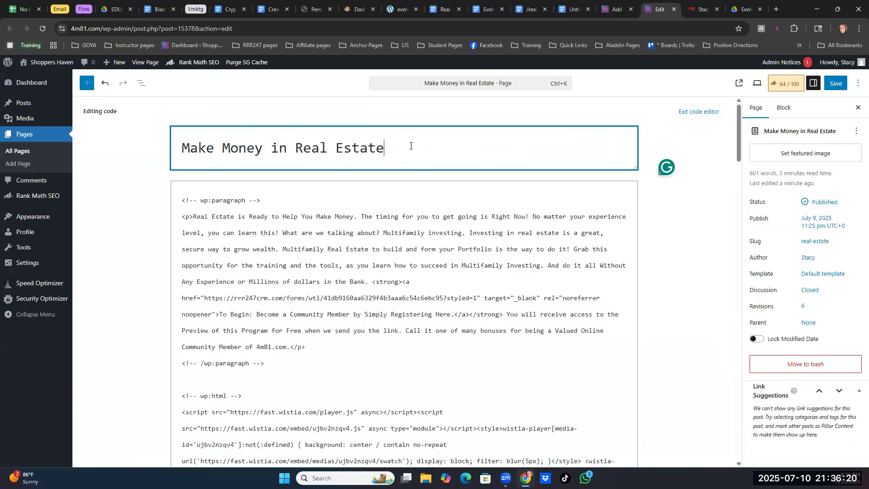
key(ctrl+a)
key(ctrl+c)
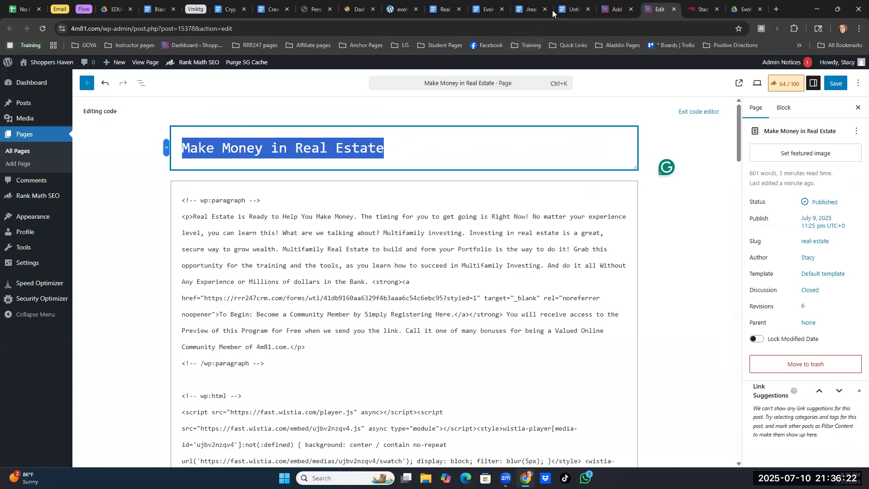
click(567, 10)
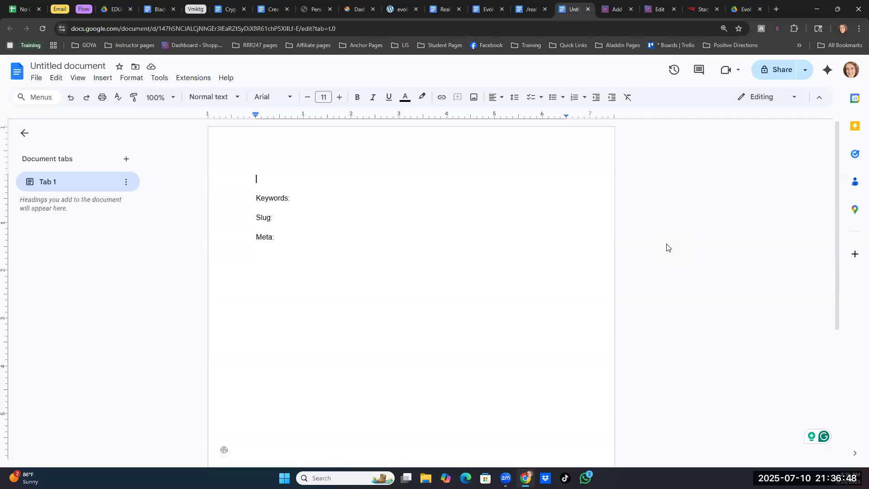
key(ctrl+v)
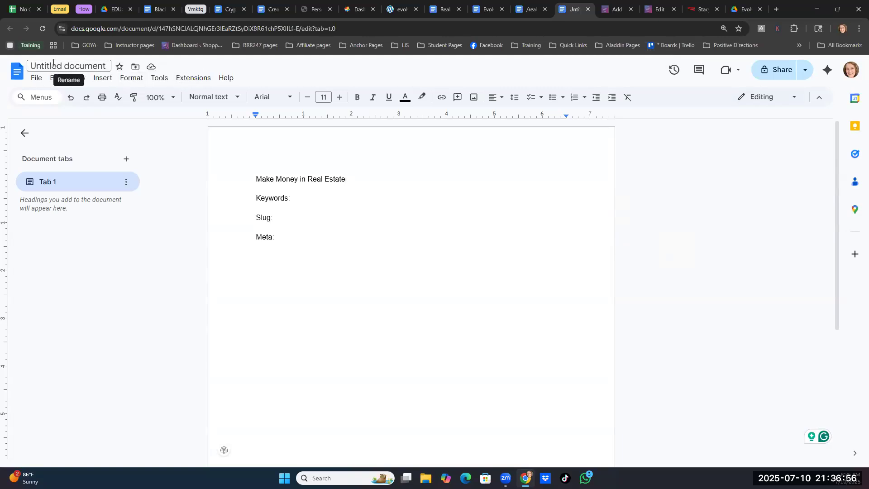
click(53, 65)
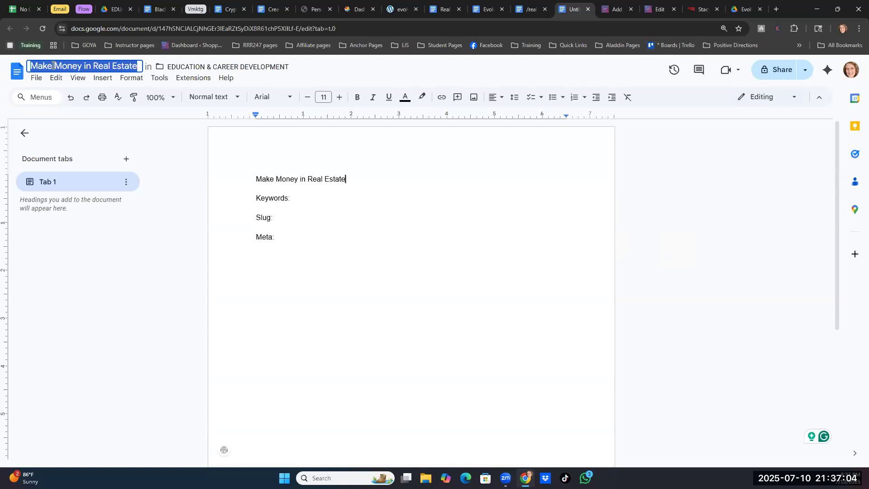
- Look up the page's Rank Math focus keywords and enter "Make Money in Real Estate /" after the document's Keywords label
click(314, 198)
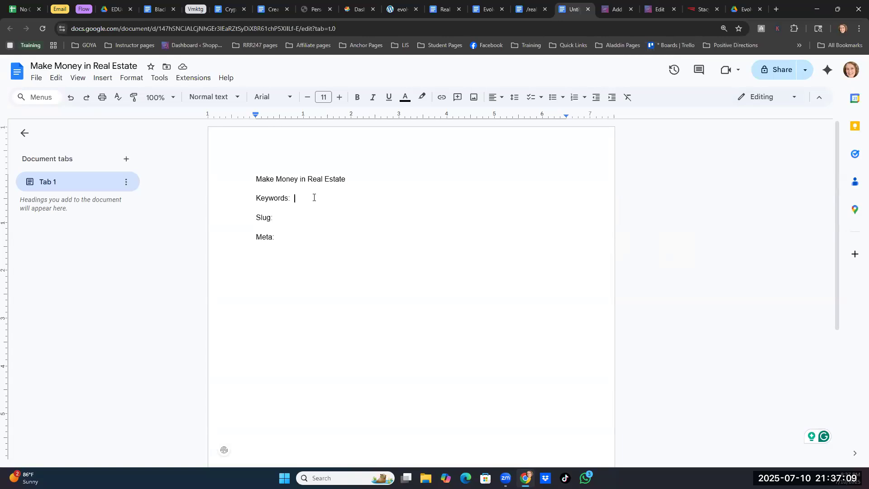
click(655, 11)
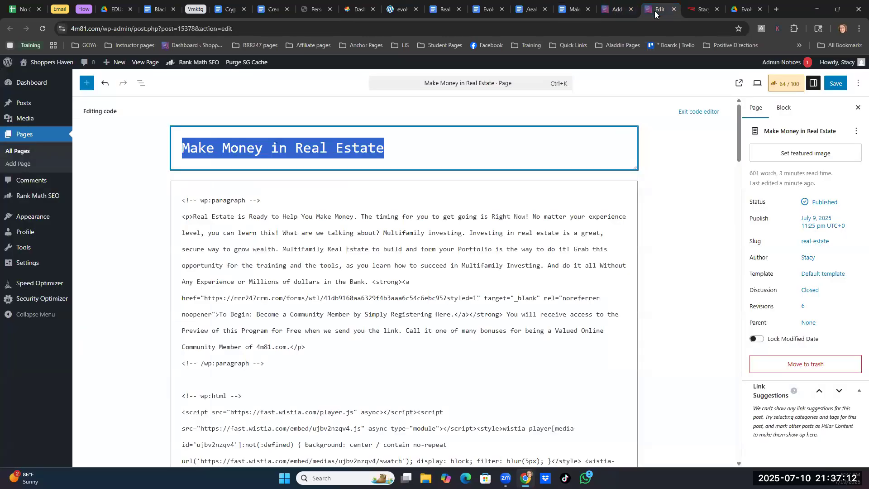
click(782, 87)
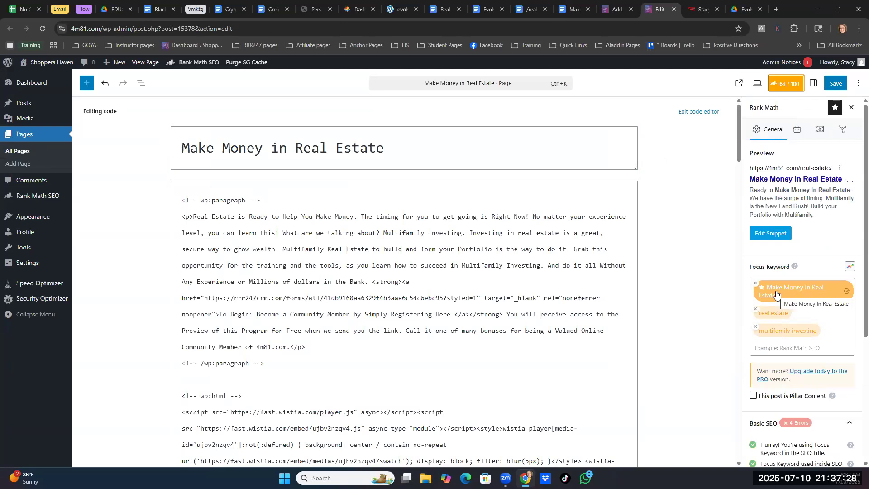
click(574, 9)
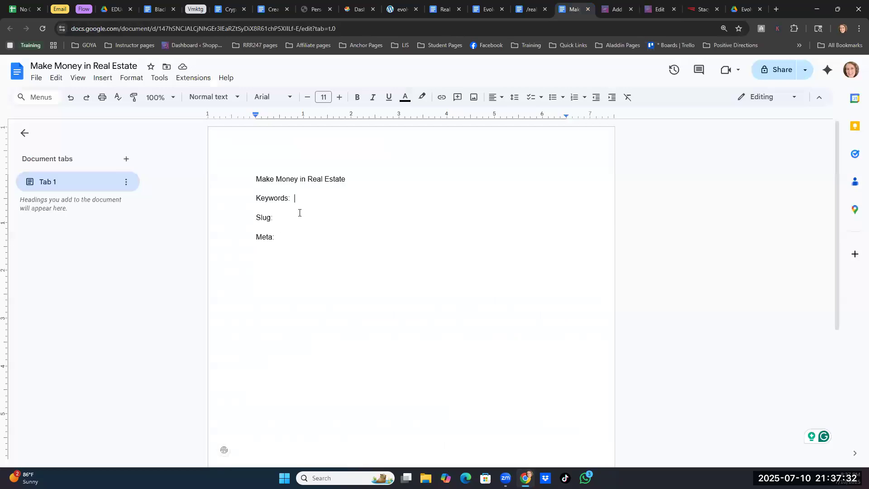
text(Make Money in Real Estate /)
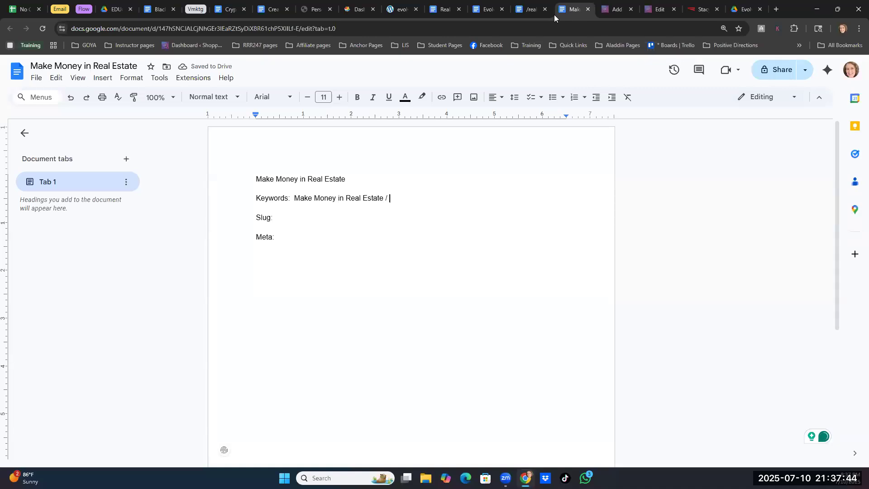
- Check the remaining focus keywords in WordPress and add "real estate / multifamily investing" to the document's Keywords line
click(653, 10)
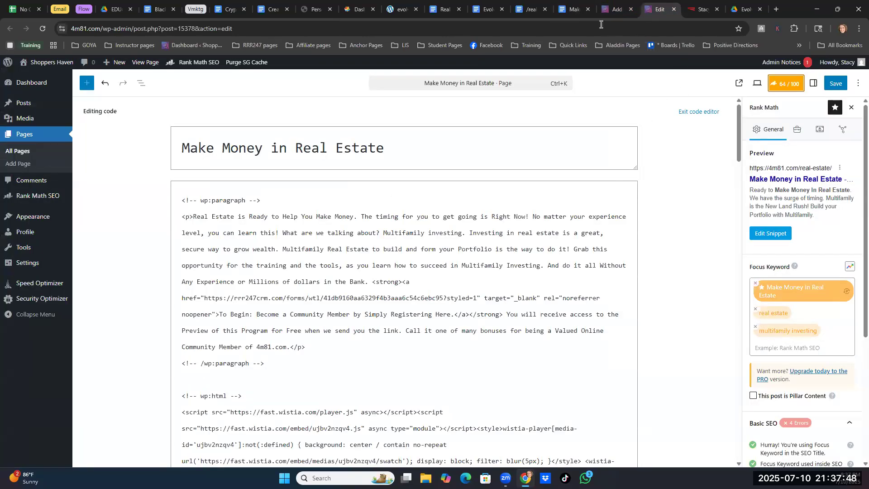
click(571, 10)
text(real estate / )
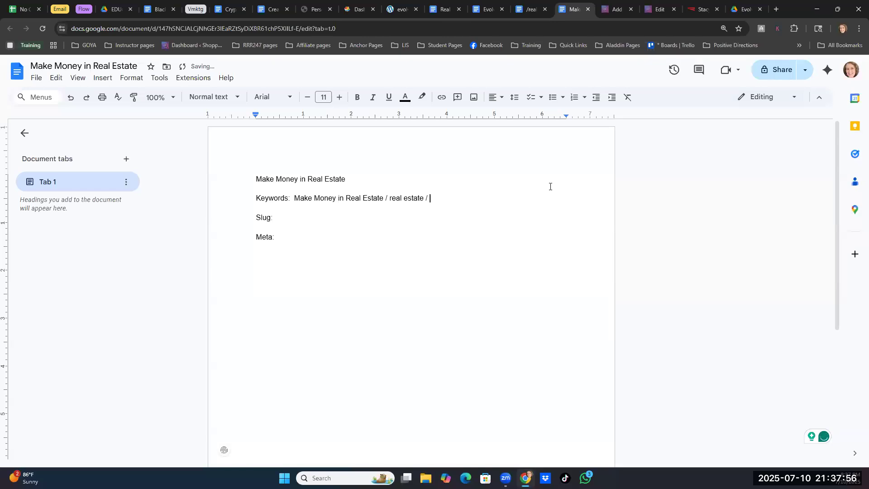
text(multifamily investing)
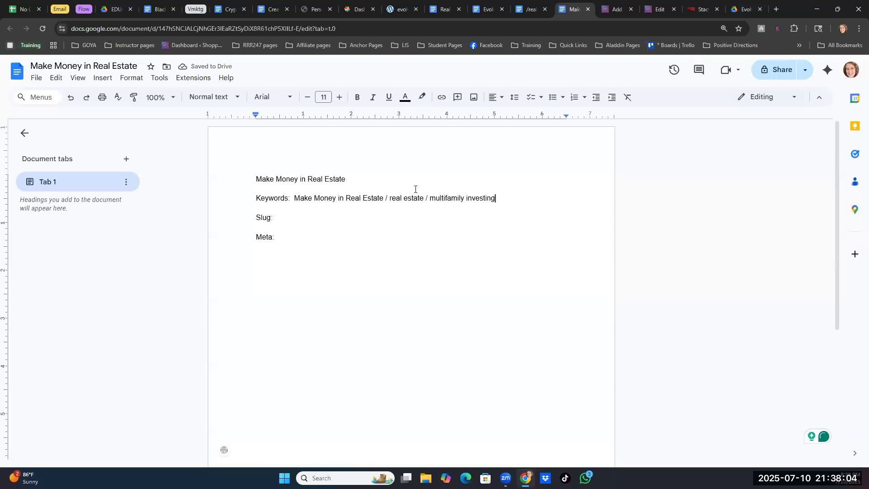
- Copy the permalink "real-estate" from the page's Rank Math snippet editor into the document's Slug line
click(657, 10)
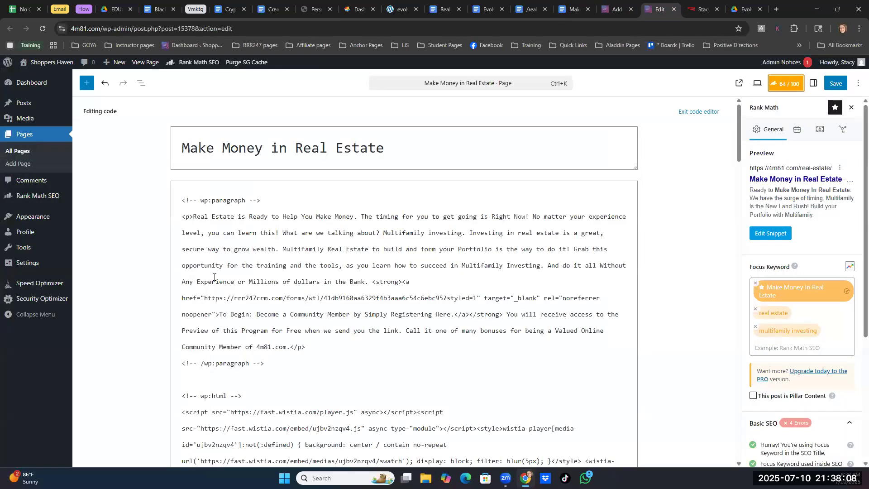
click(770, 233)
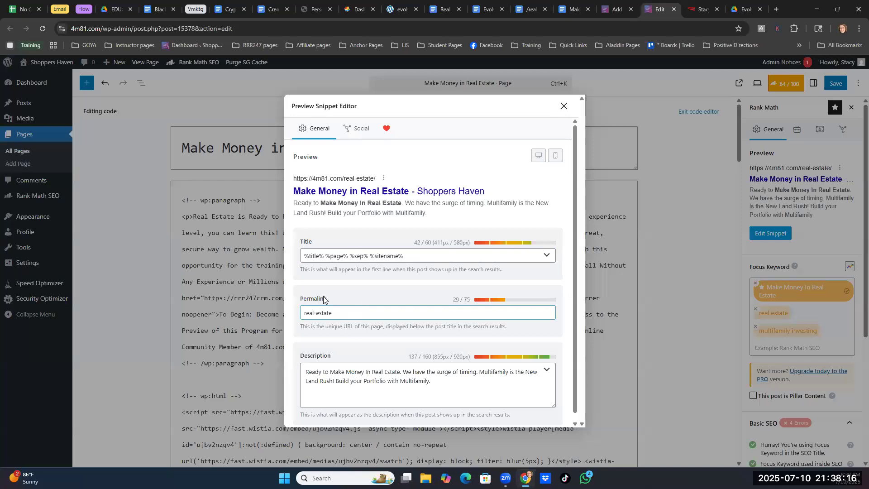
click(337, 313)
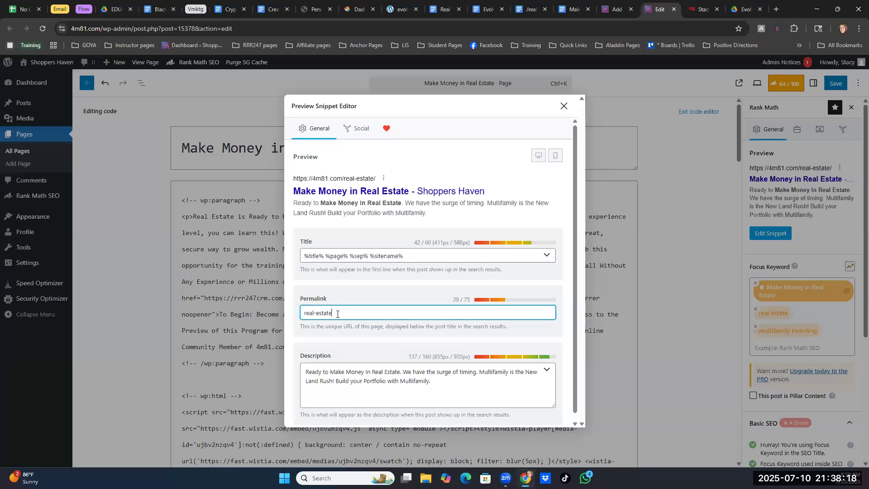
key(ctrl+a)
key(ctrl+c)
click(568, 9)
click(292, 218)
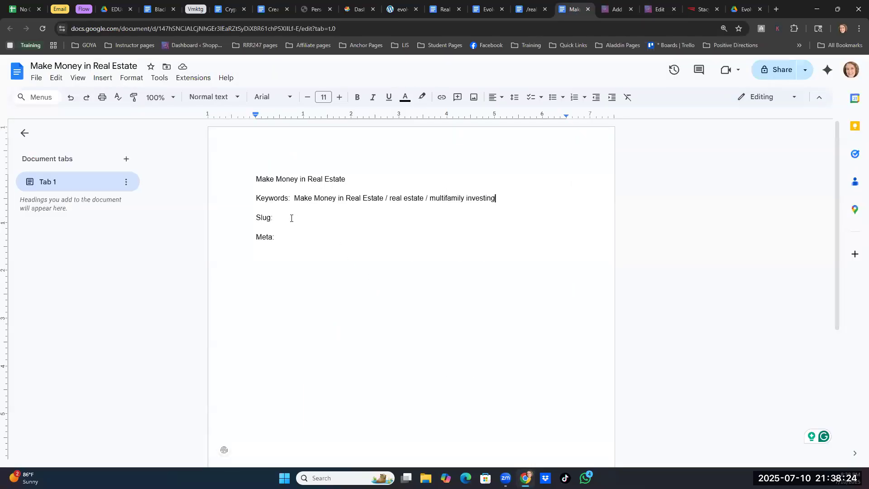
key(ctrl+v)
- Copy the full SEO description from the snippet editor into the document's Meta line
click(656, 10)
drag(438, 382, 305, 371)
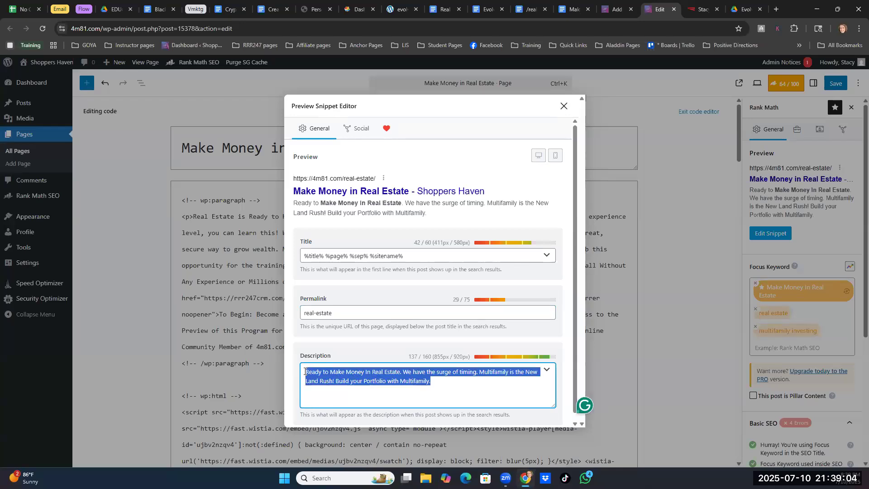
click(441, 379)
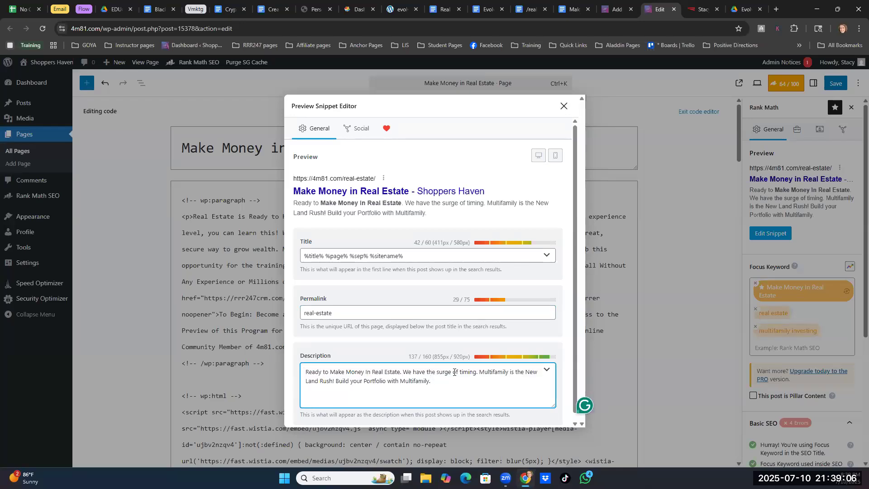
key(ctrl+a)
key(ctrl+c)
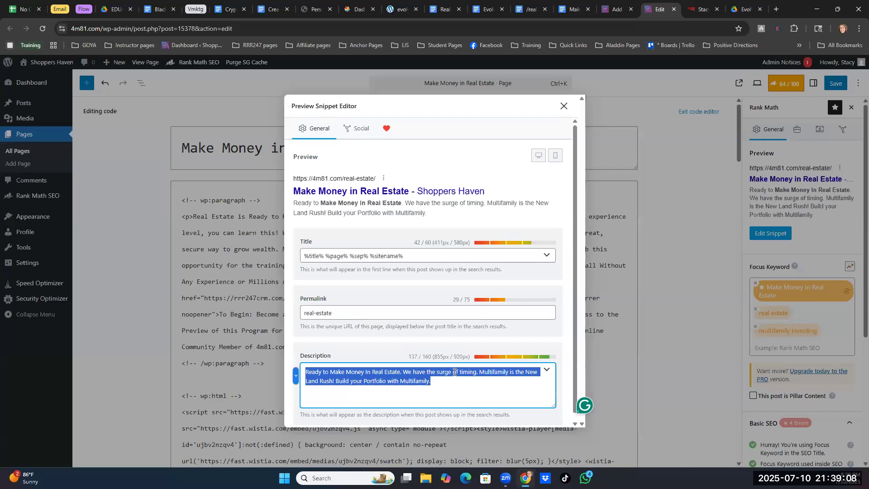
click(569, 9)
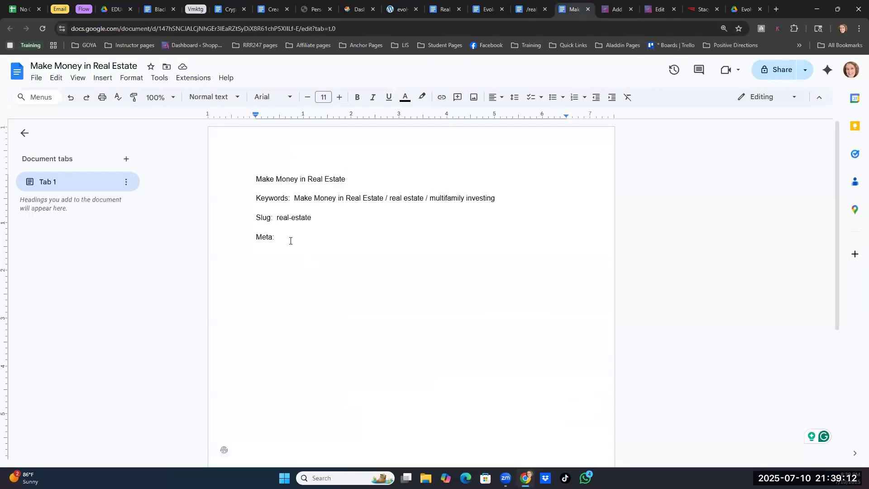
key(ctrl+v)
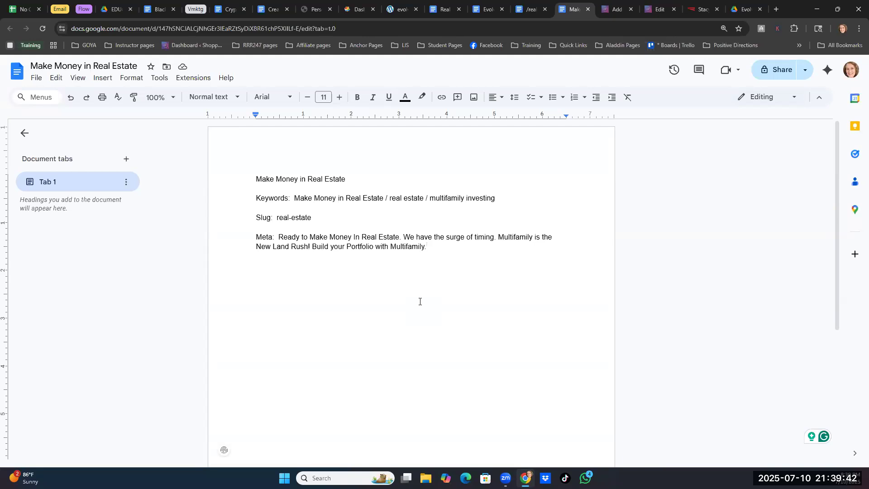
- Close the snippet editor and copy the page's entire code into the document below the Meta text
click(264, 272)
click(664, 8)
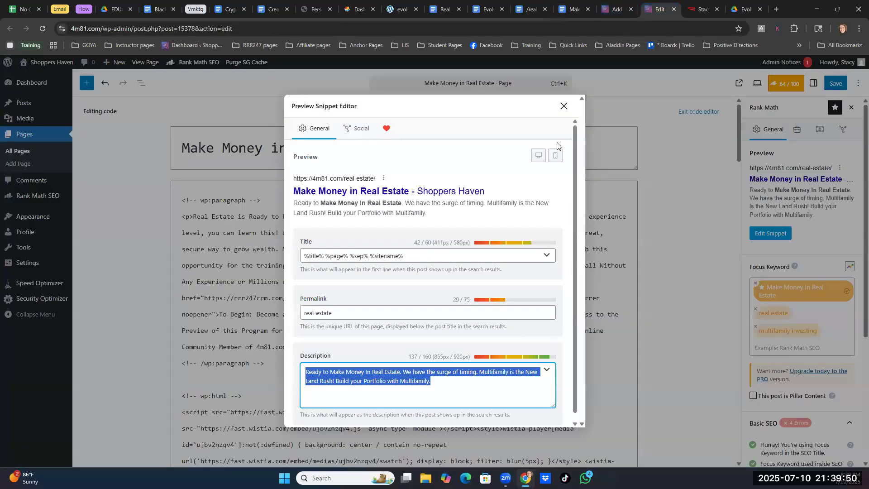
click(562, 108)
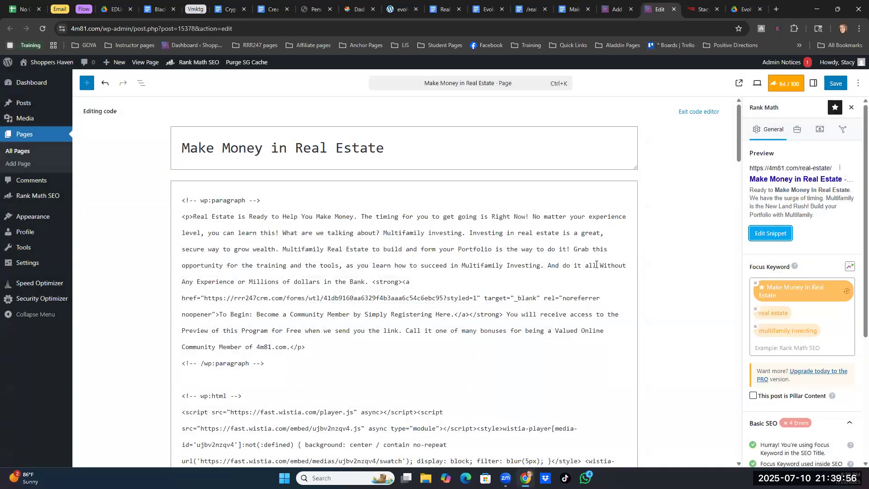
click(445, 358)
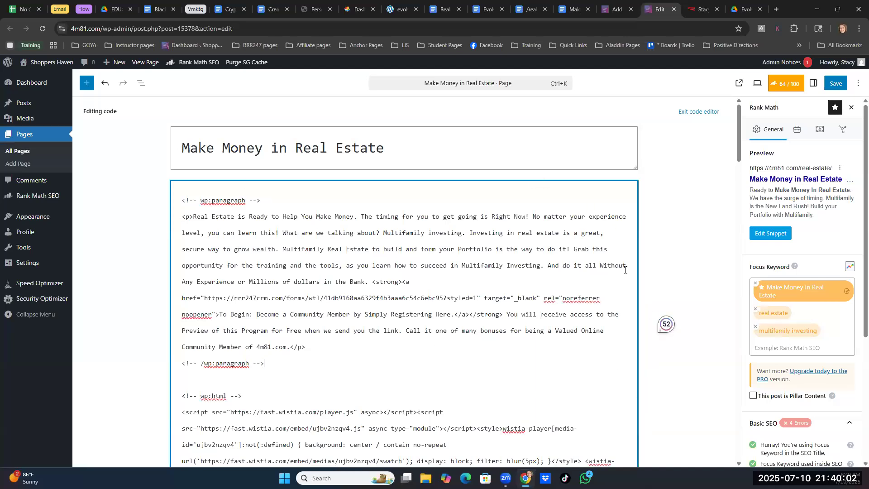
key(ctrl+a)
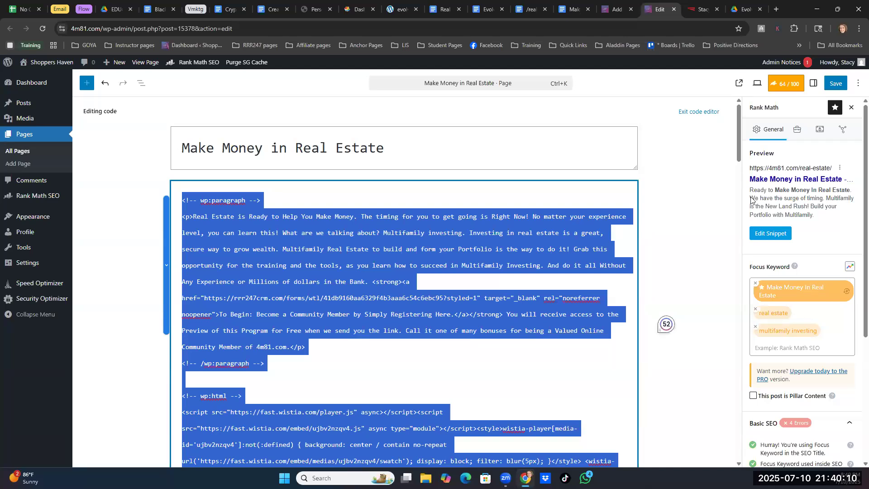
click(572, 12)
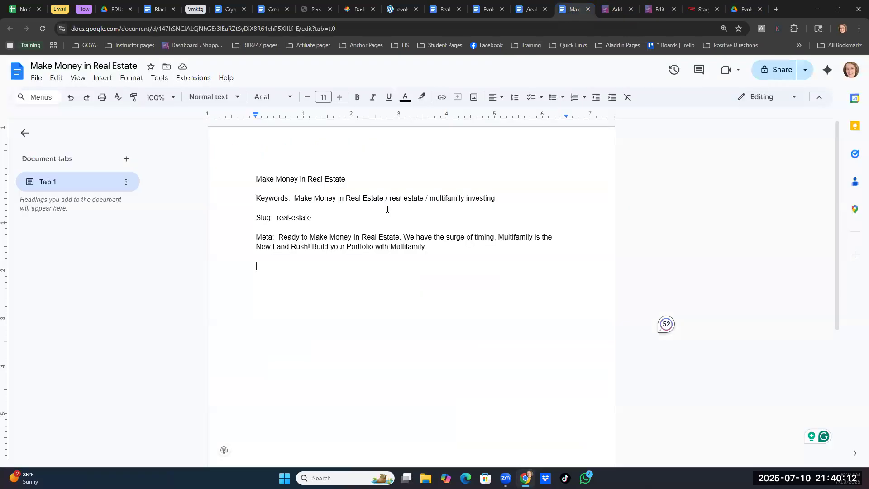
key(ctrl+v)
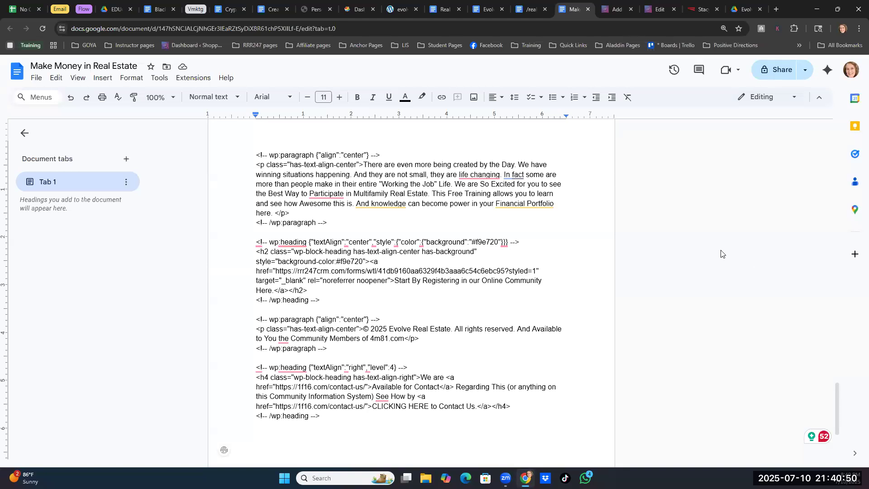
- Return the WordPress page from the code editor to the visual editor and save it
click(665, 10)
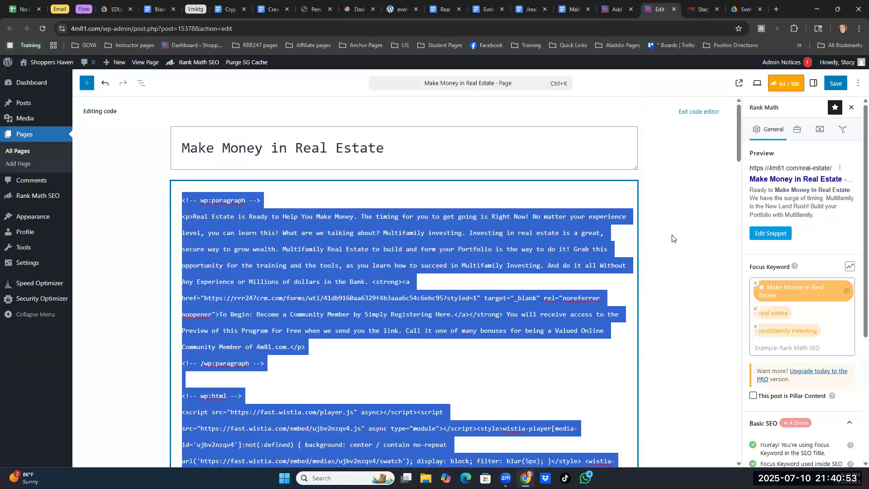
click(699, 116)
click(697, 116)
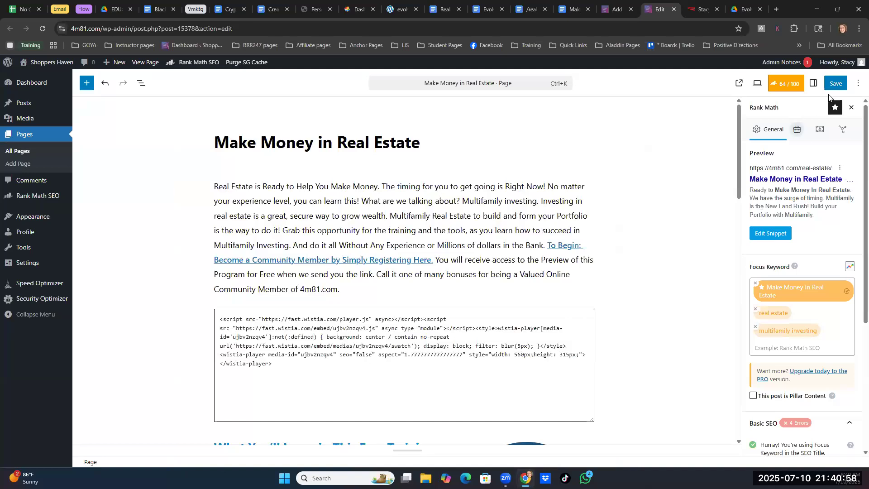
click(835, 84)
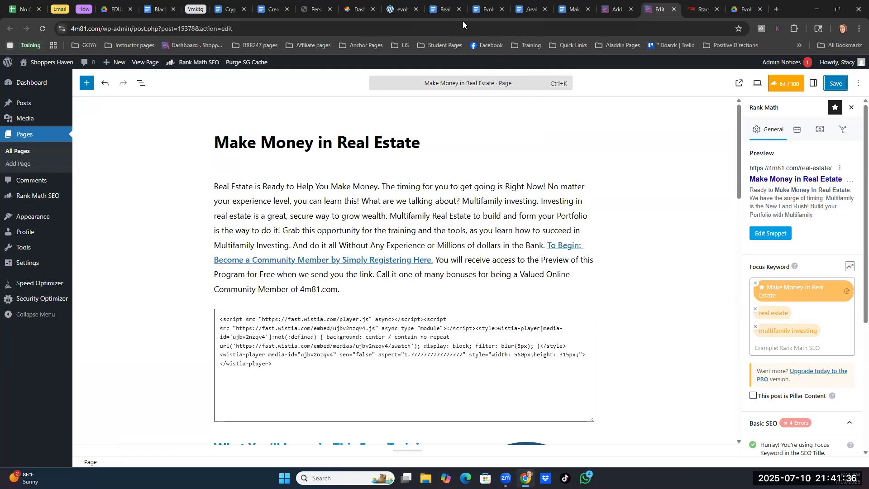
- Switch to the "Real Estate Posting Links" document
mouse_move(444, 13)
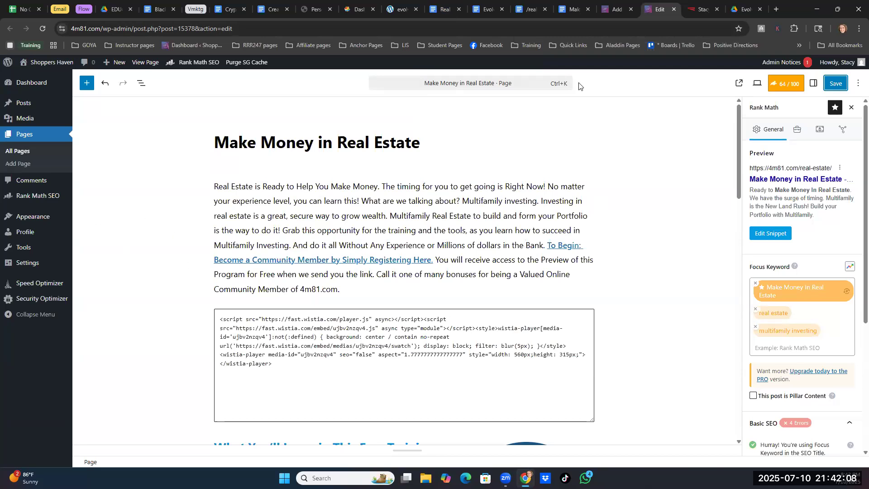
click(446, 9)
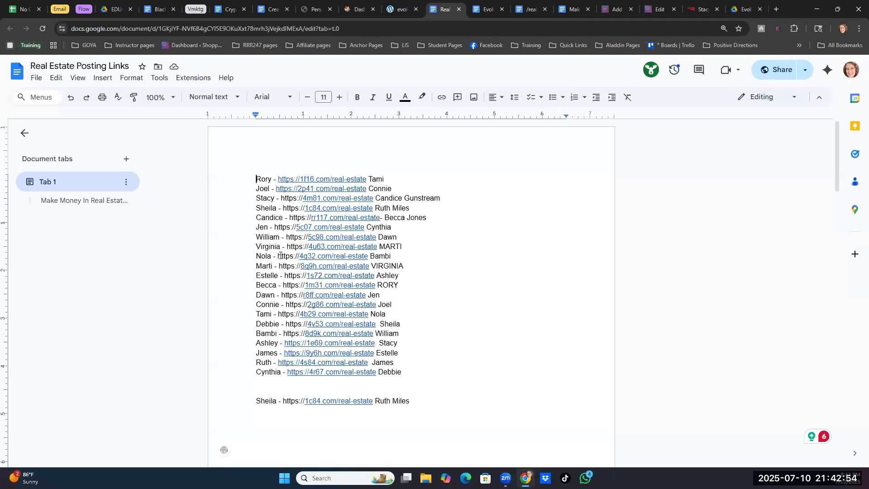
- Copy the real-estate link from the ninth entry of the posting links list
drag(277, 256, 367, 256)
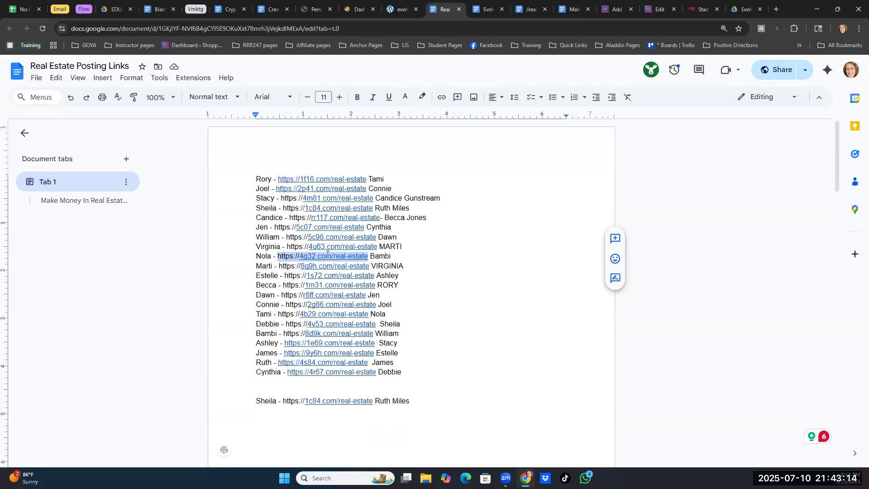
right_click(333, 256)
click(364, 247)
click(776, 9)
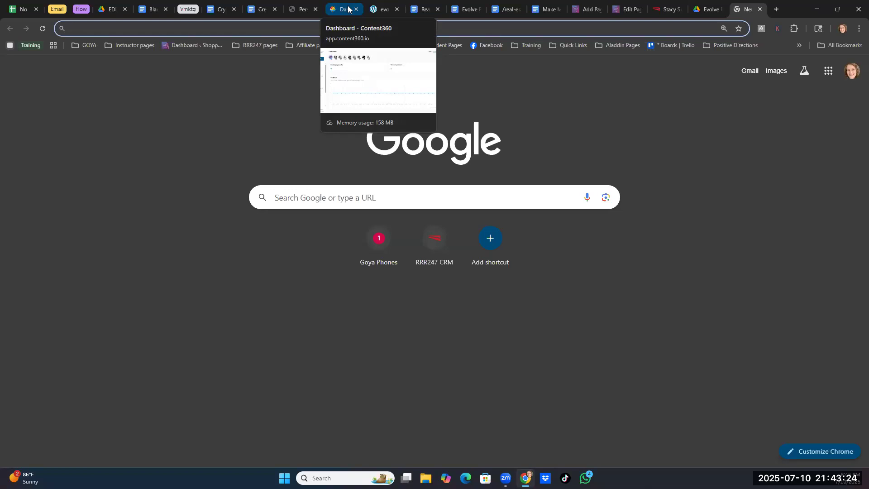
text(http)
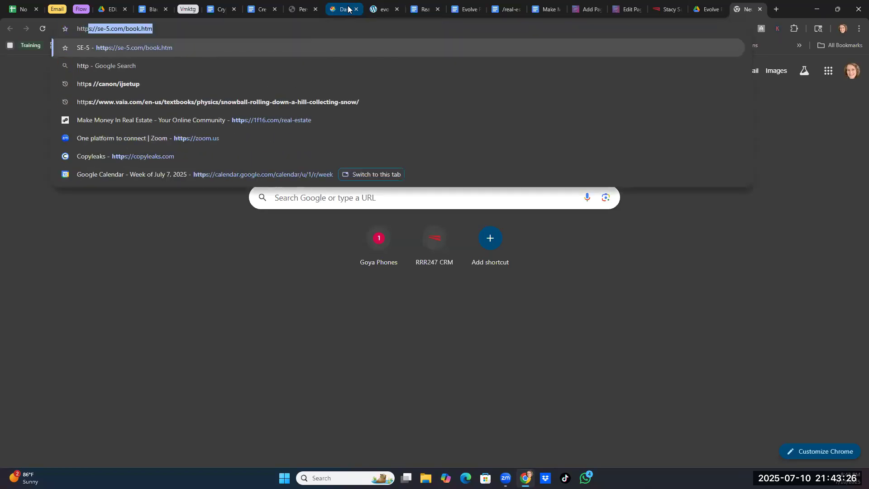
text(:)
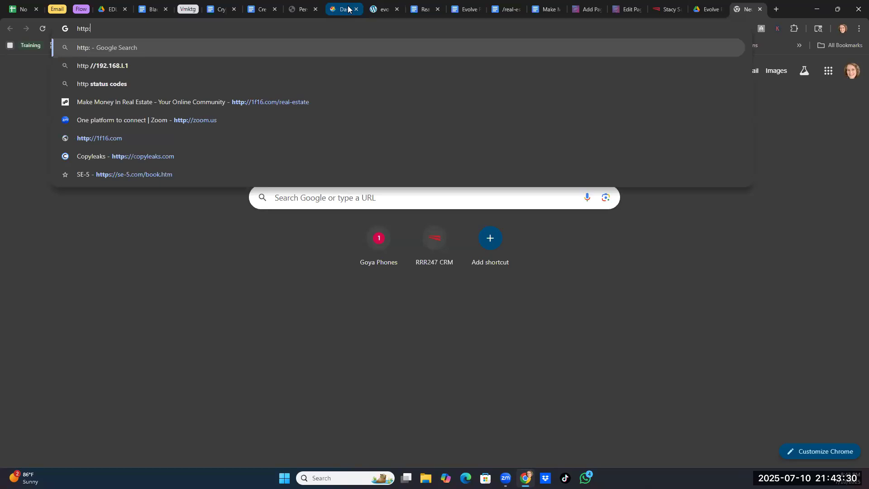
text(//)
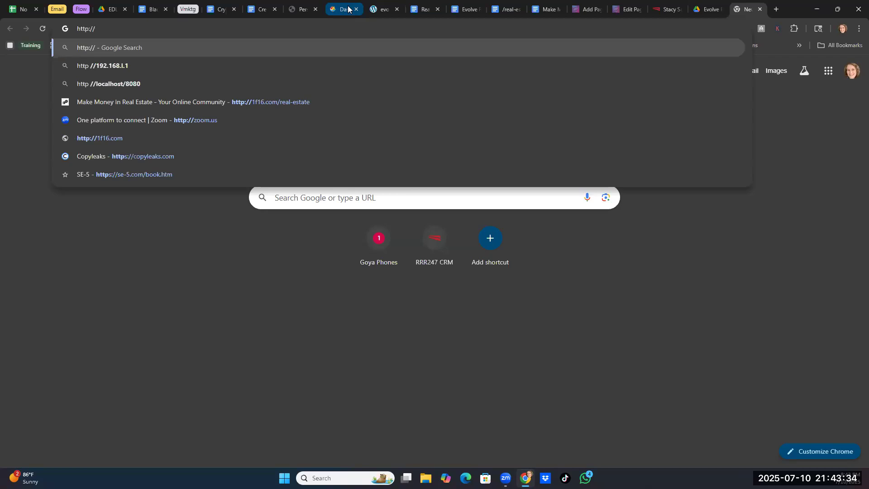
text(class)
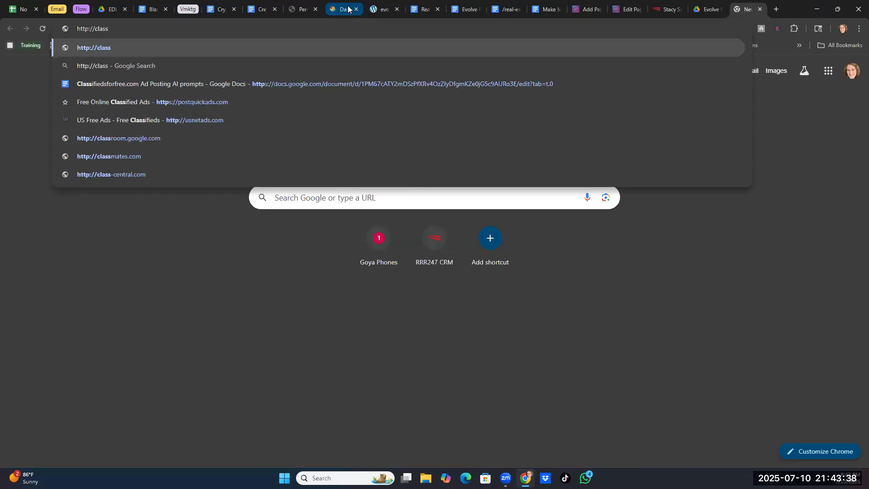
text(ified)
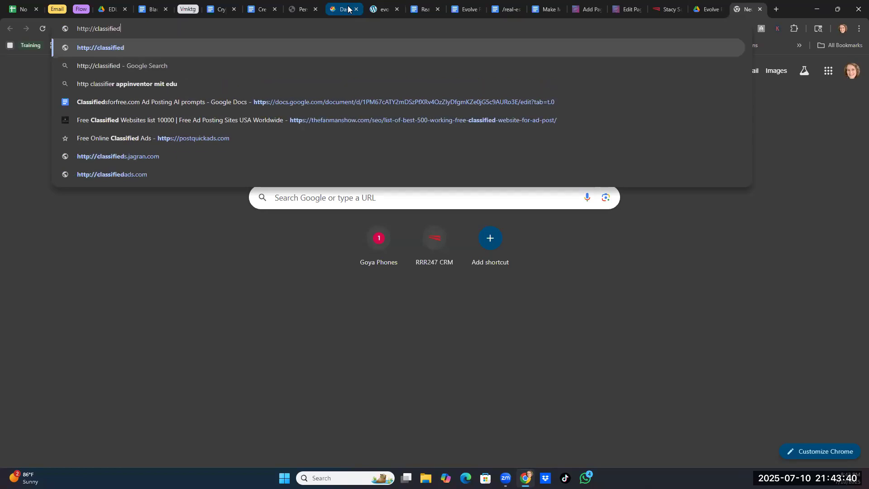
text(sfor)
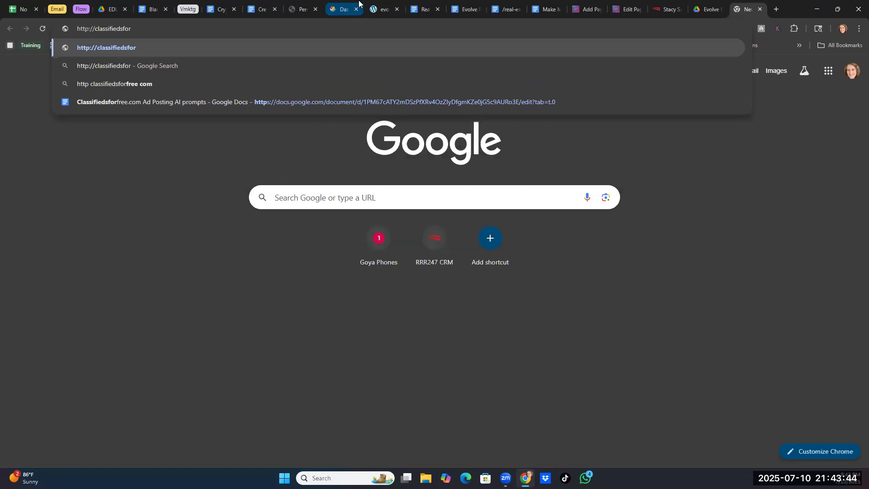
text(free.com)
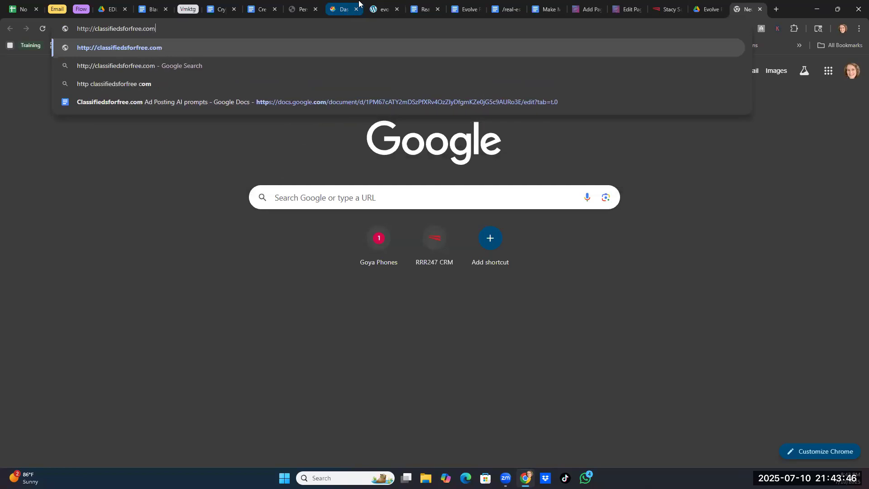
key(Return)
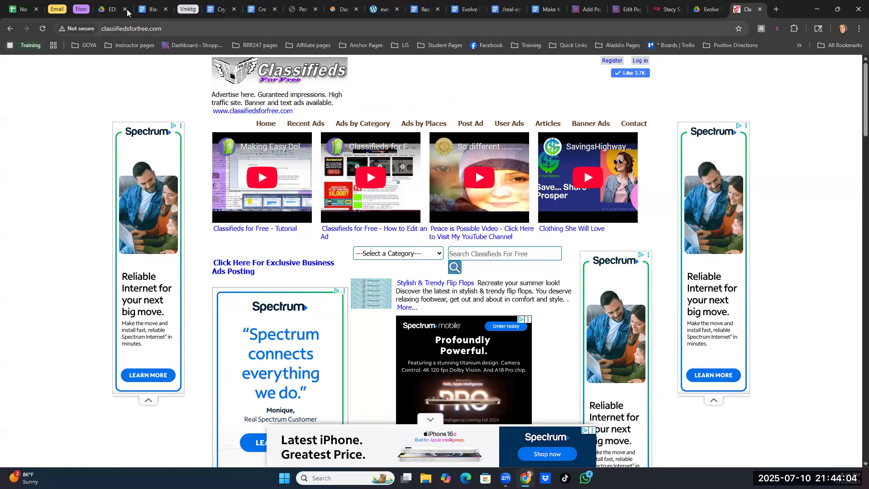
- Switch to Google Drive and open the Ad Templates folder in My Drive
click(110, 9)
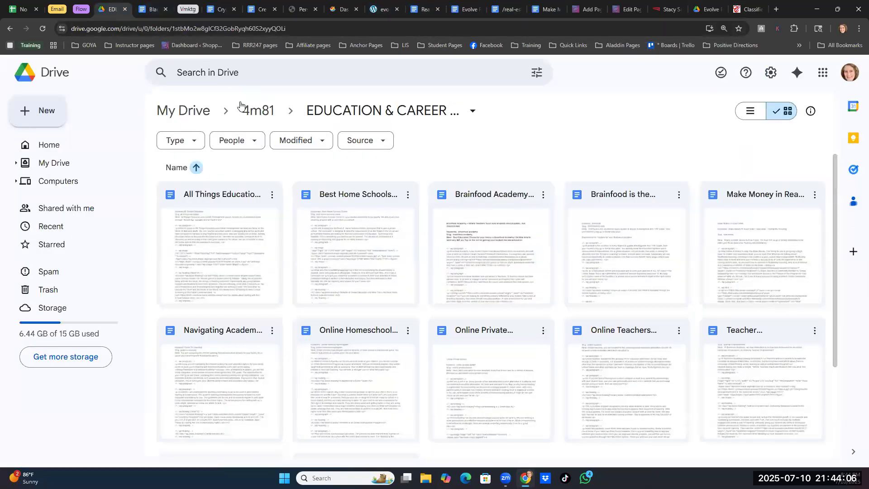
click(197, 110)
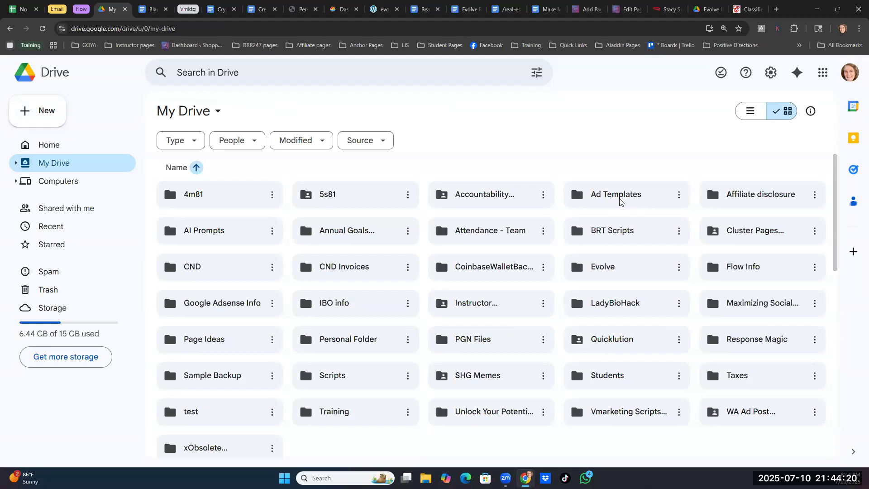
double_click(622, 195)
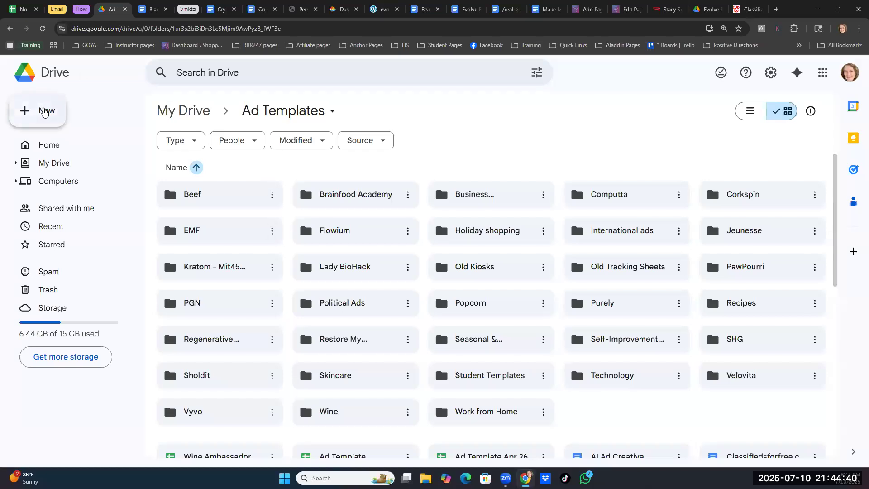
- Create a new folder named "Education & Career" inside Ad Templates
click(44, 111)
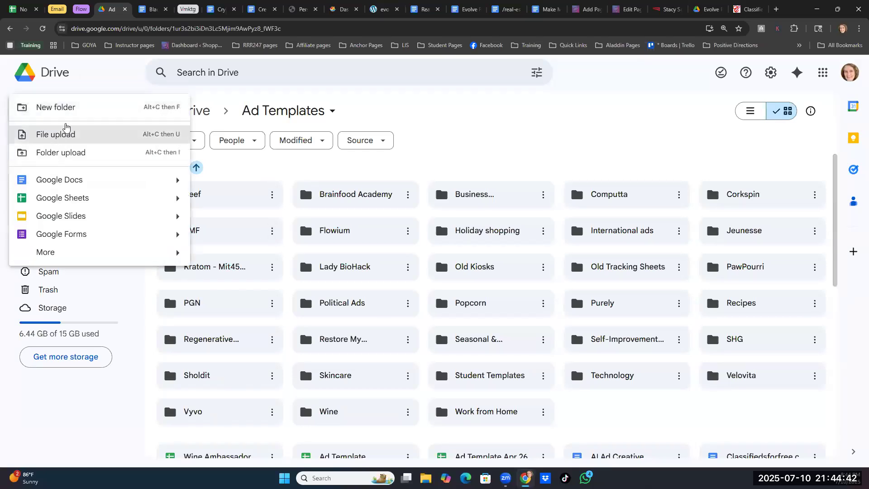
click(87, 107)
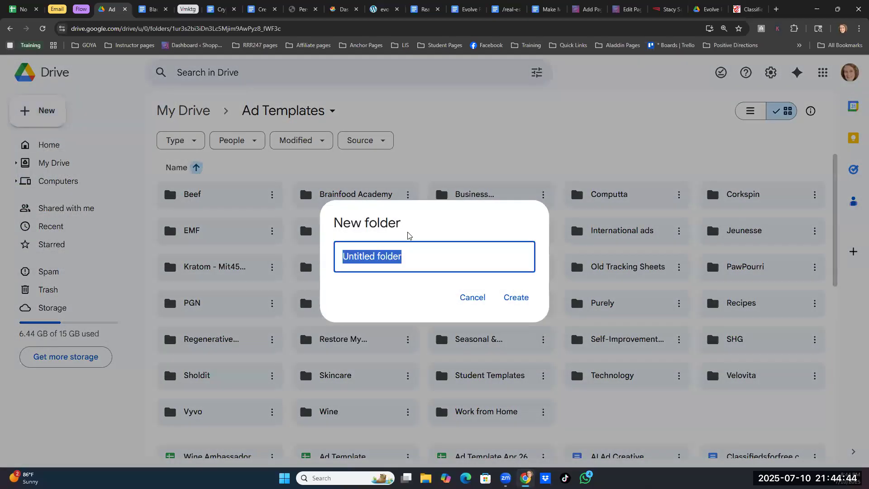
text(Educat)
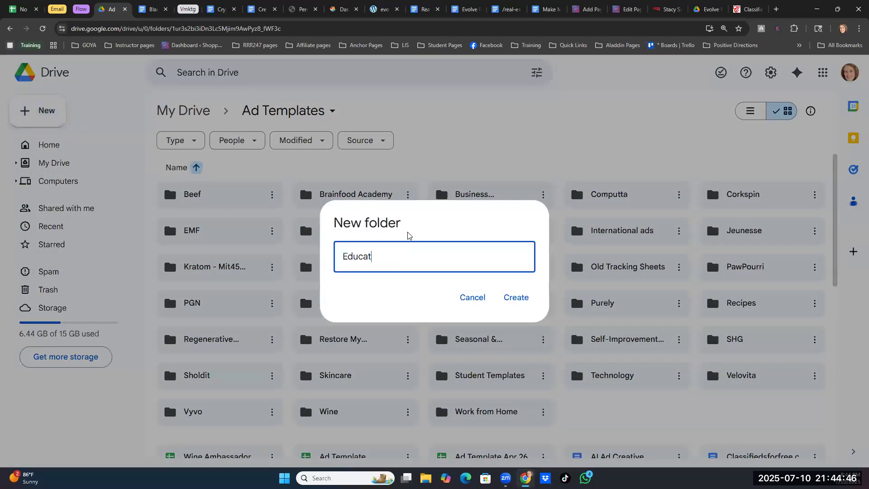
text(ion & Carr)
key(BackSpace)
text(eer)
click(516, 299)
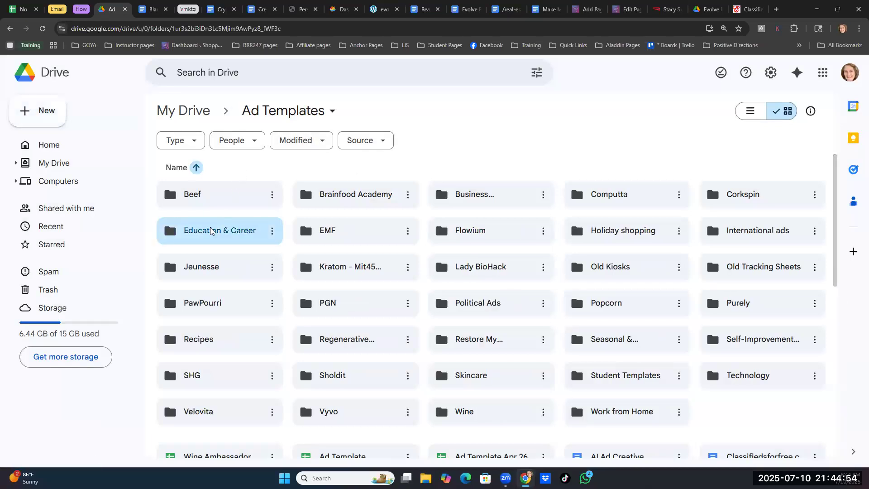
- Open the Education & Career folder and create a blank Google Docs document in it
double_click(211, 231)
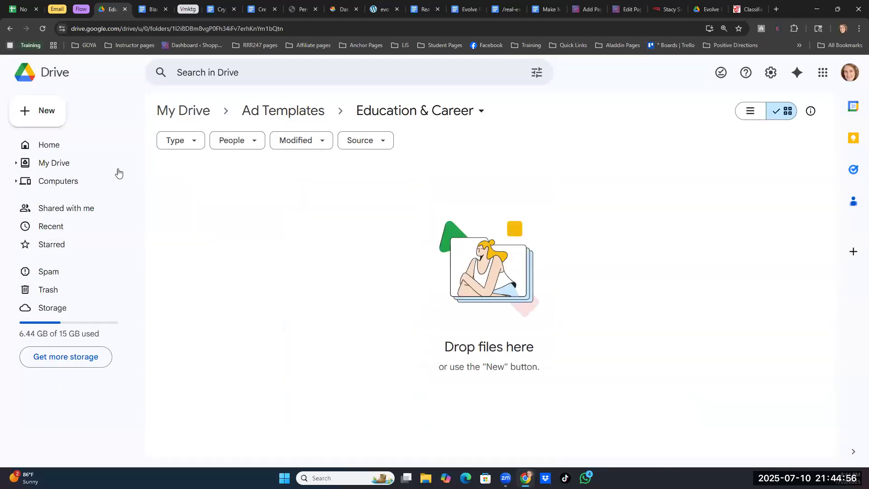
click(34, 116)
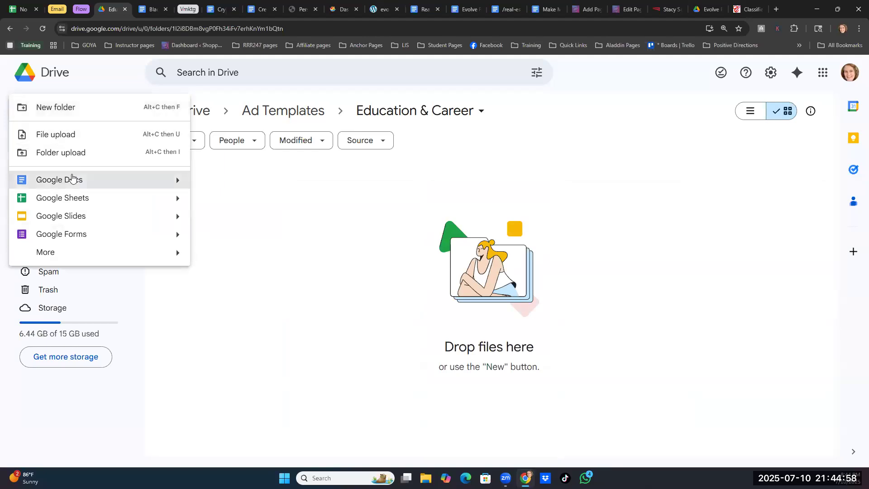
click(72, 177)
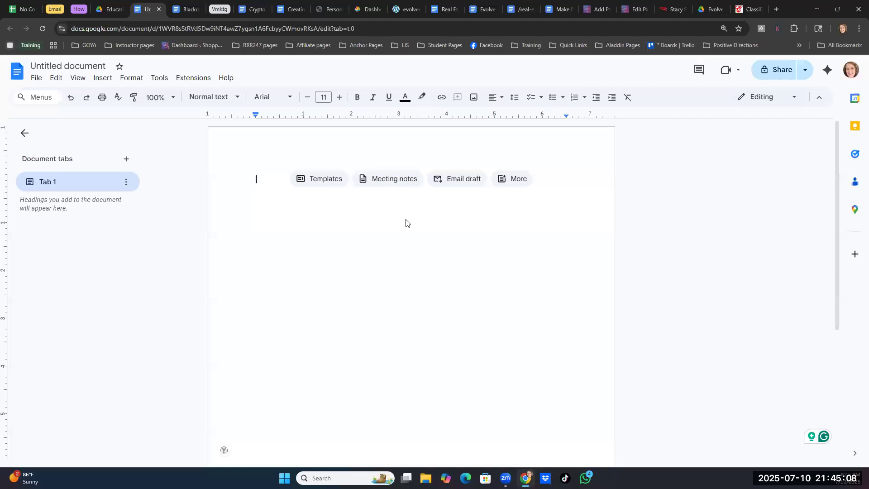
- Insert the previously copied title "Make Money in Real Estate" as the document's first line and start a new line below it
key(super+v)
scroll(369, 284, down, 3)
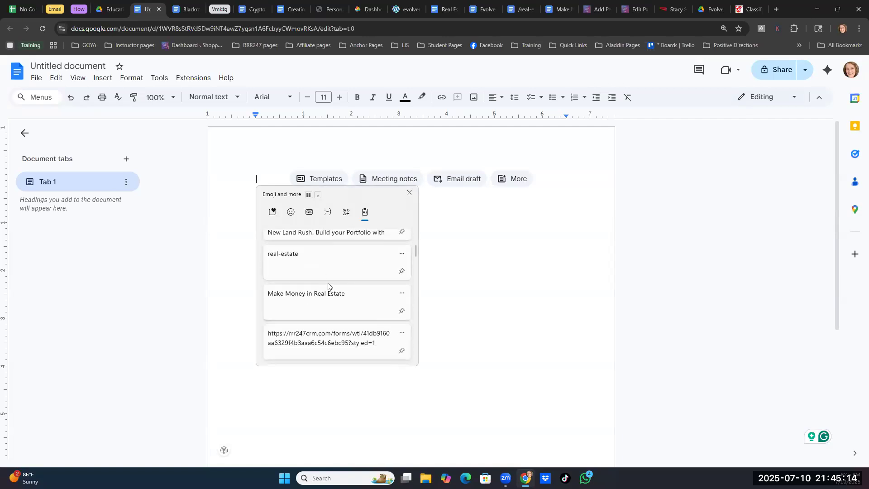
click(304, 305)
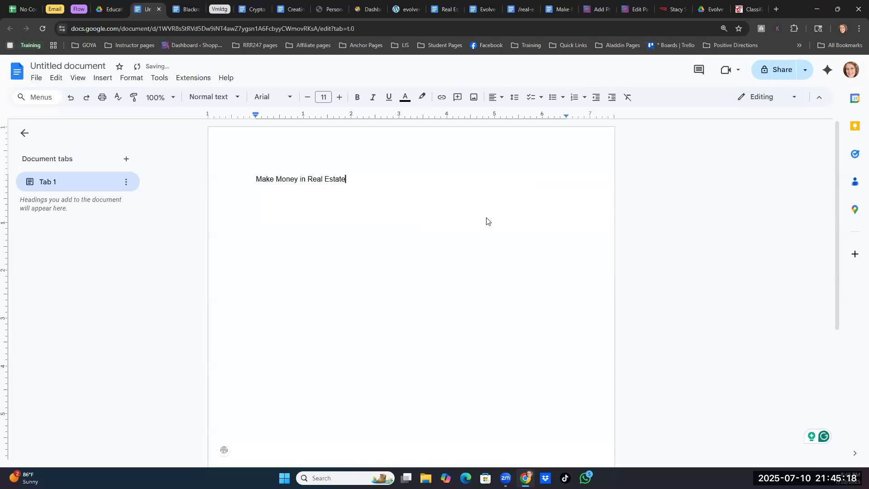
key(Return)
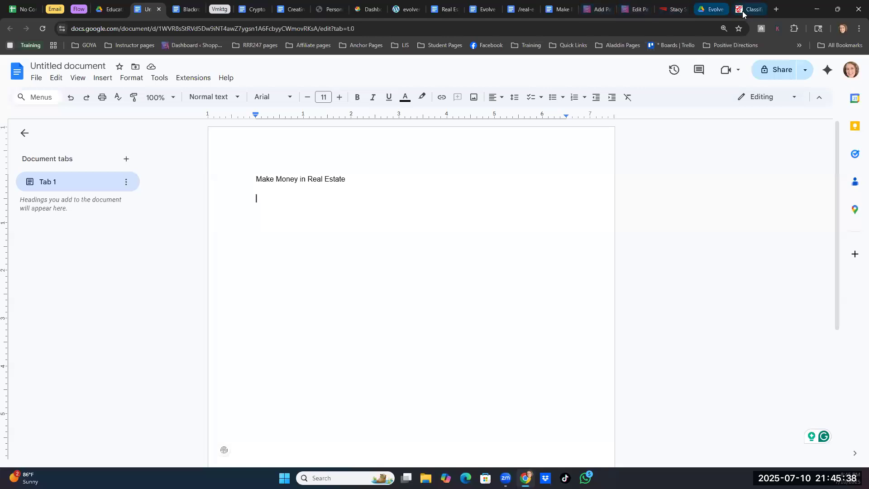
- Switch to the WordPress editor of the "Make Money in Real Estate" page
click(629, 10)
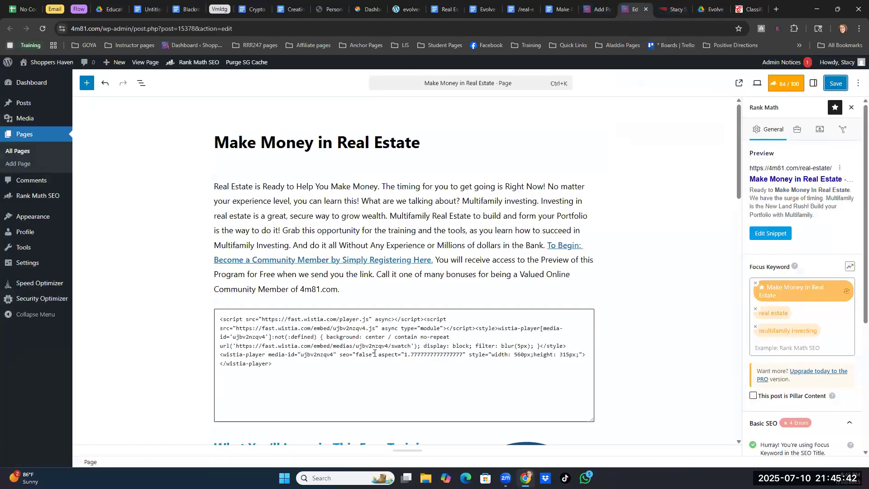
click(839, 169)
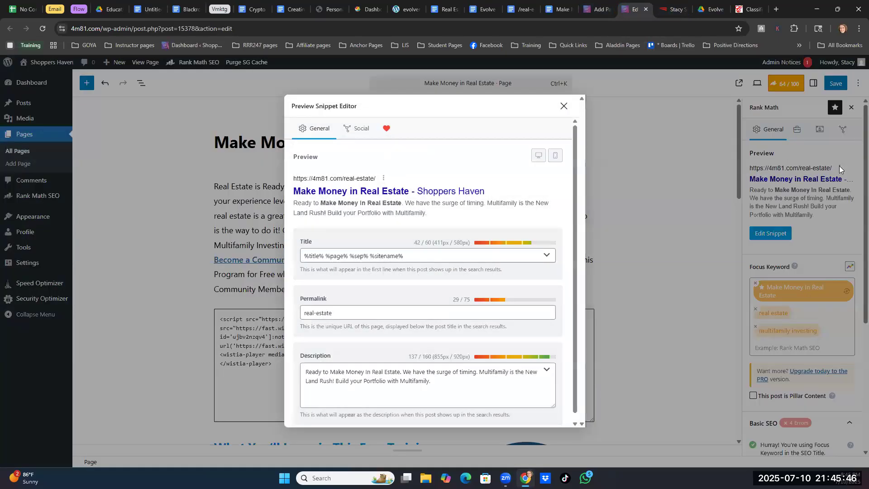
click(563, 107)
click(179, 357)
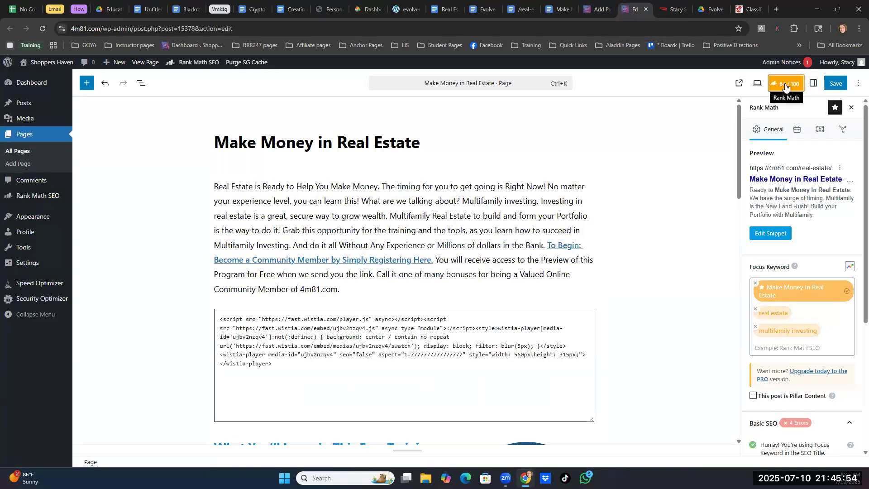
- Open the slug options in the page settings and copy the page's permalink
click(813, 84)
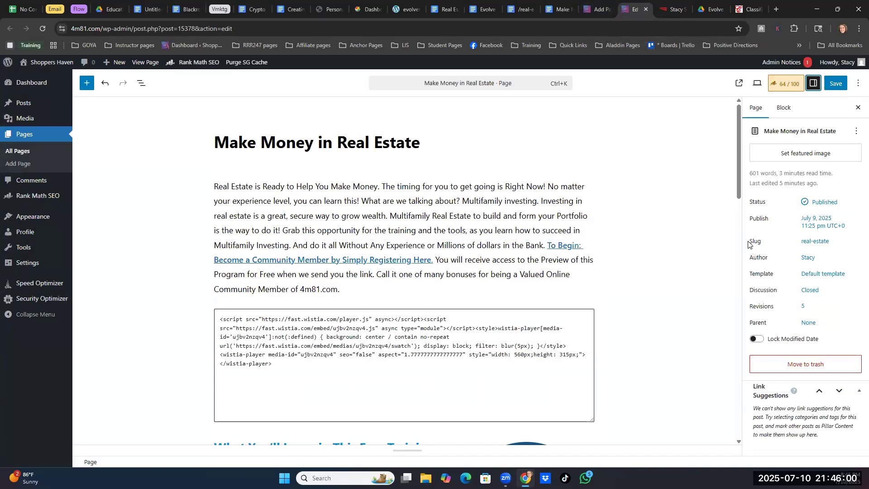
drag(751, 242, 764, 243)
click(814, 242)
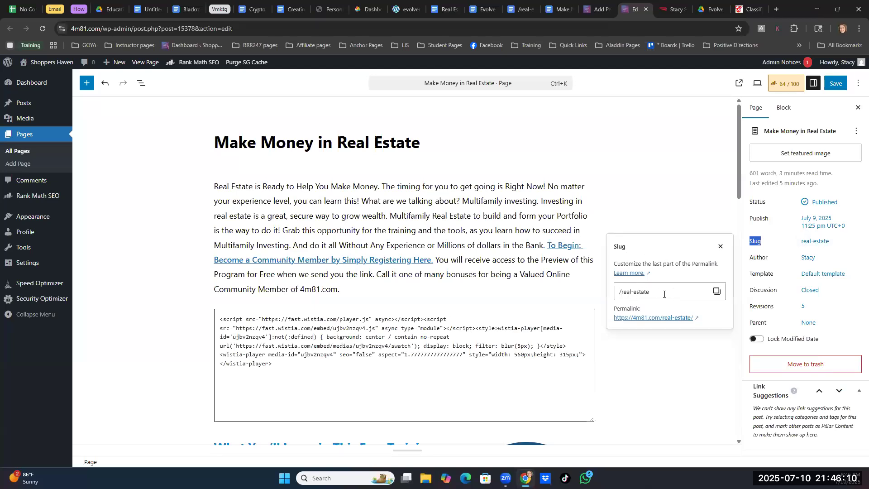
click(715, 294)
click(716, 291)
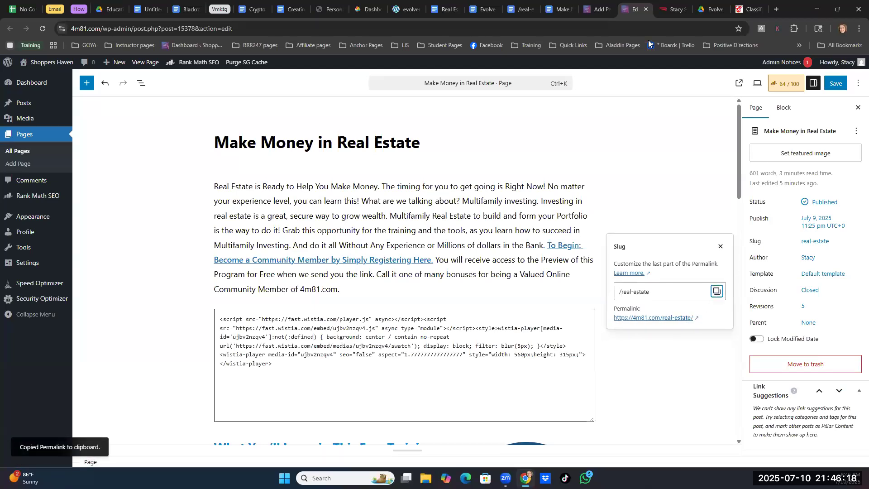
click(571, 4)
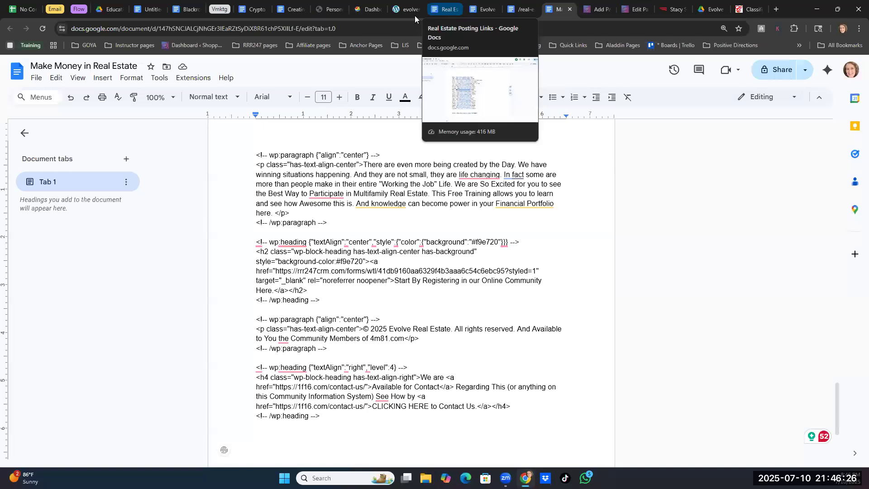
click(147, 10)
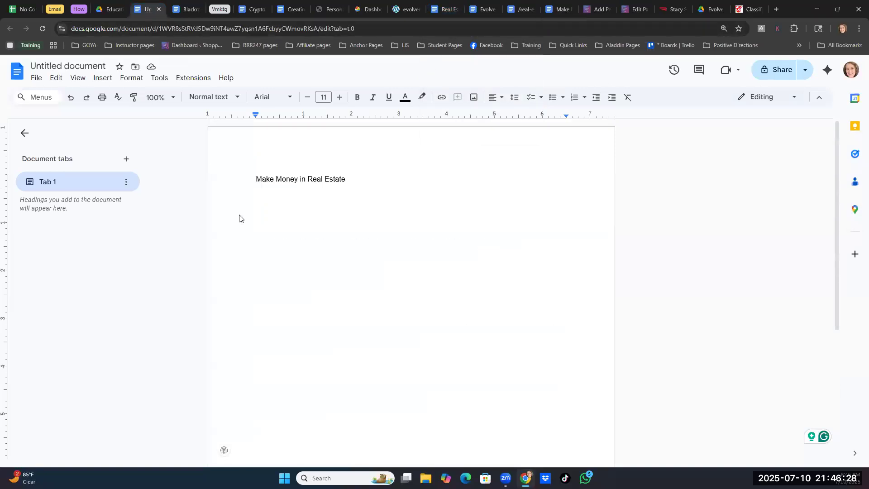
key(ctrl+v)
key(Return)
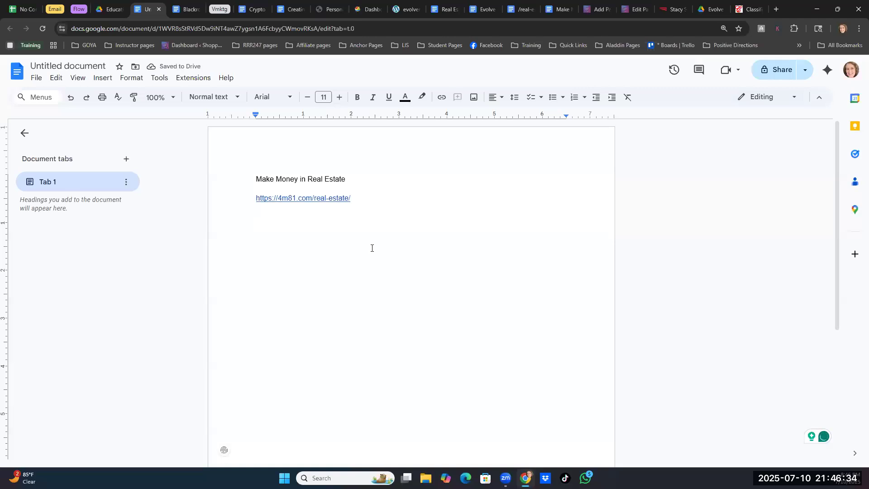
key(Return)
- In the Real Estate Posting Links document, copy the ad text from the "Make Money In Real Estate" paragraph through the image note
click(519, 10)
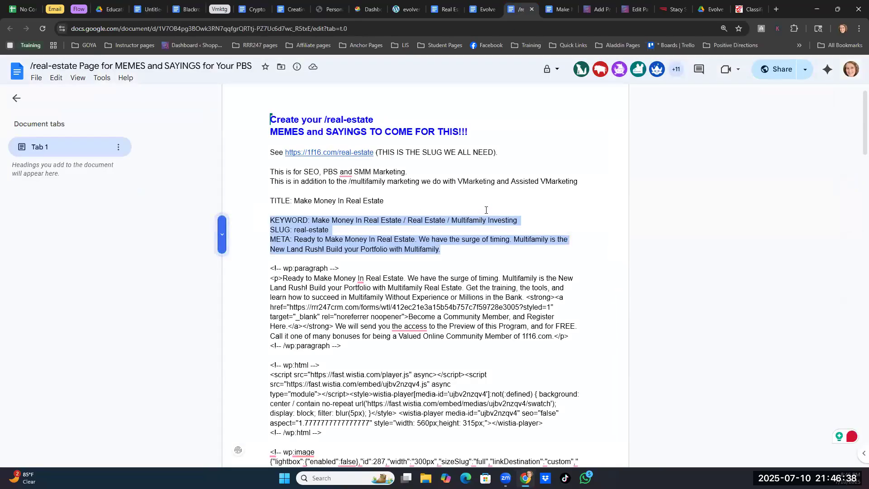
scroll(482, 215, down, 10)
scroll(486, 211, down, 15)
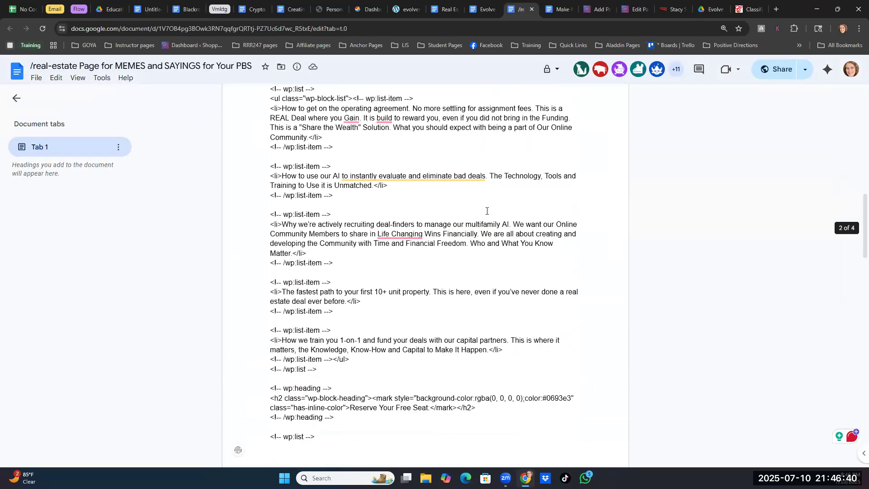
scroll(486, 211, down, 4)
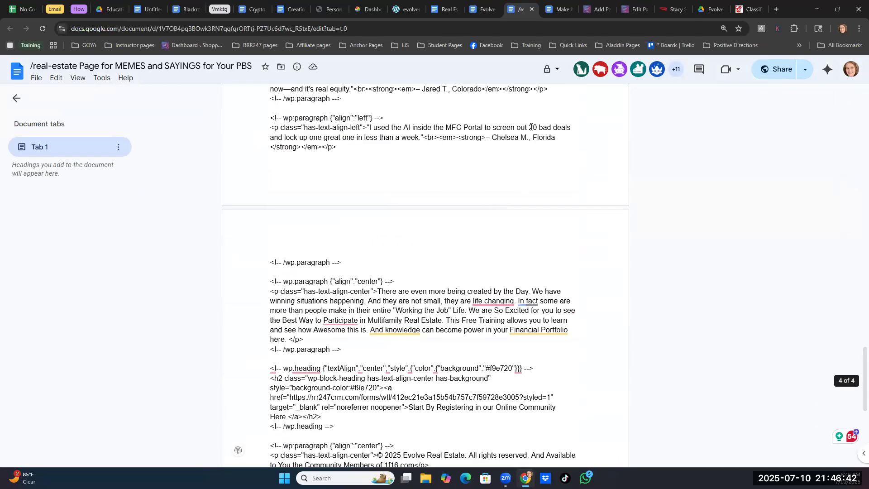
click(445, 9)
scroll(403, 241, down, 10)
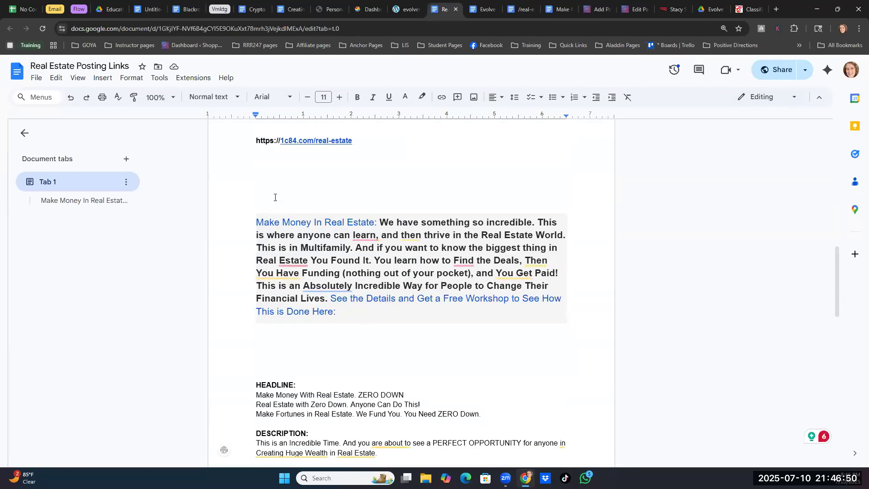
scroll(303, 216, up, 3)
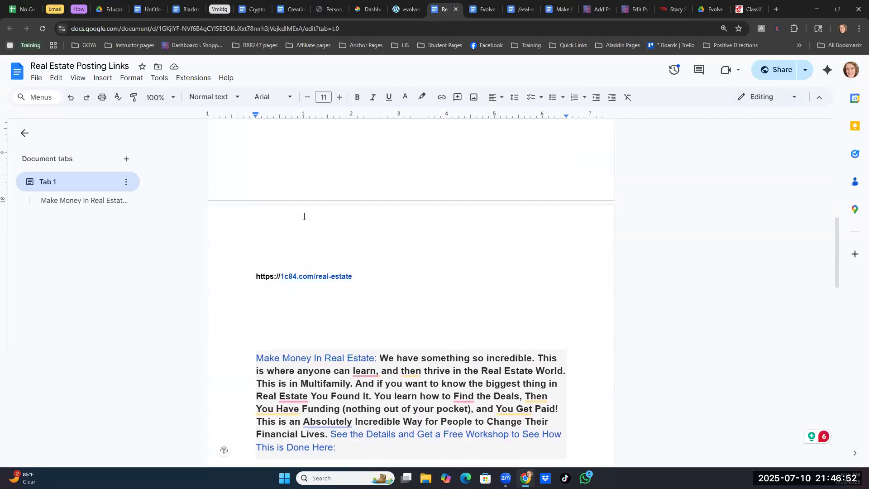
scroll(300, 228, down, 4)
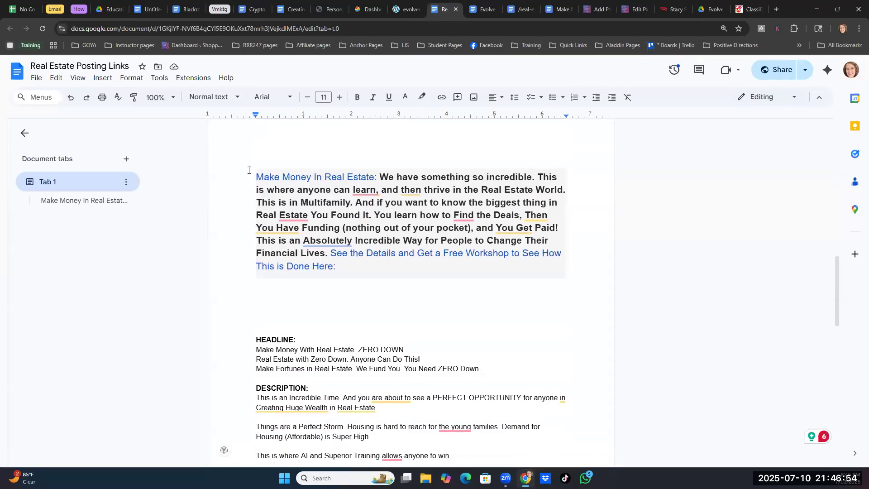
drag(249, 170, 503, 301)
drag(535, 410, 533, 468)
right_click(496, 368)
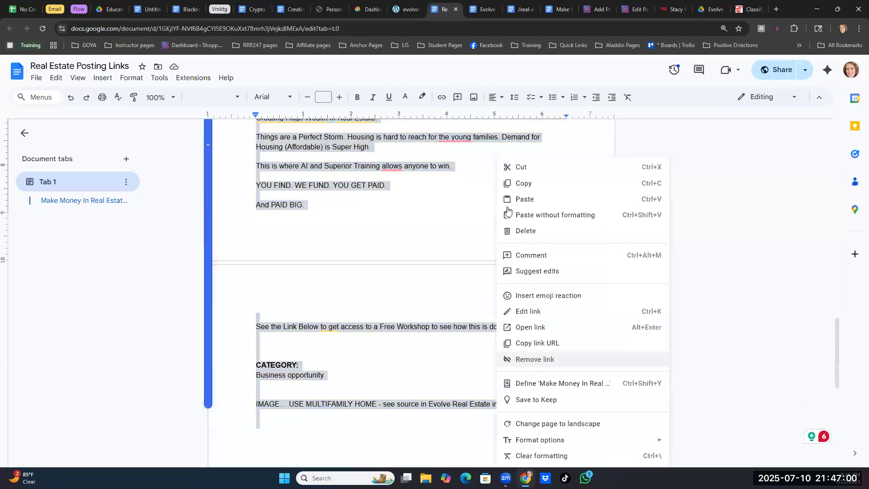
click(510, 184)
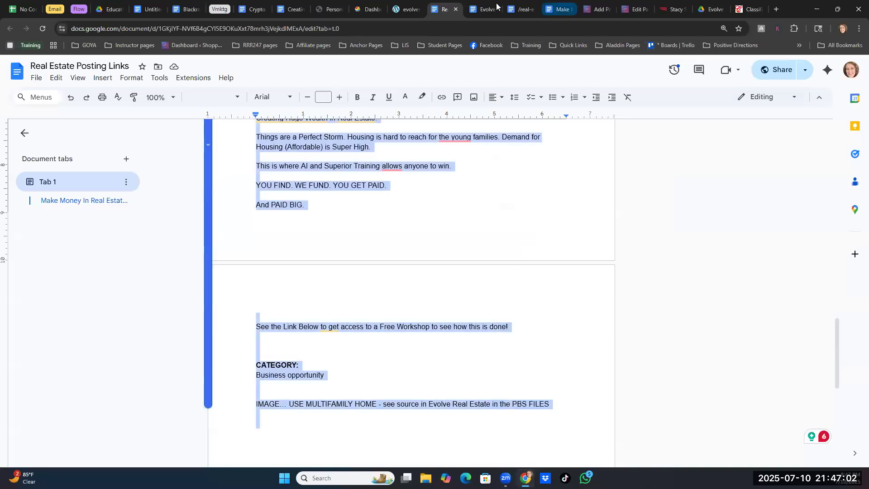
- In the Evolve Real Estate Training - 7-10-2025 document, add a separator line of asterisks a few lines below the last list item
click(482, 10)
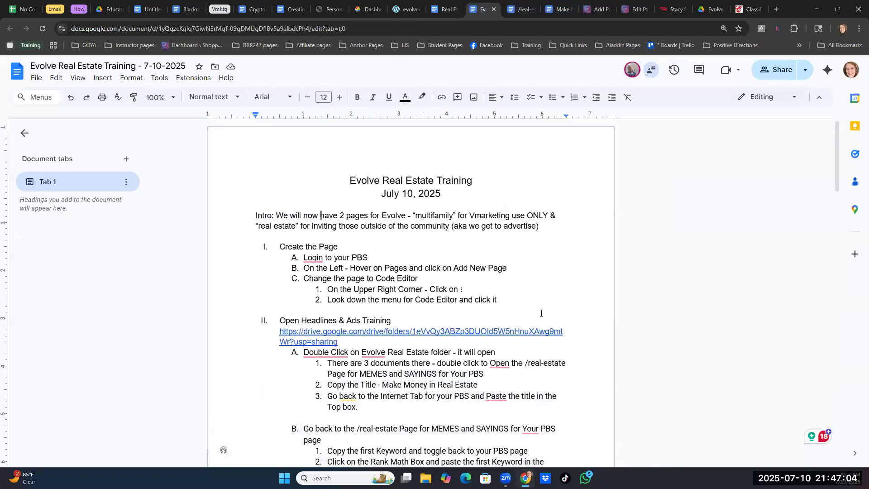
scroll(541, 312, down, 20)
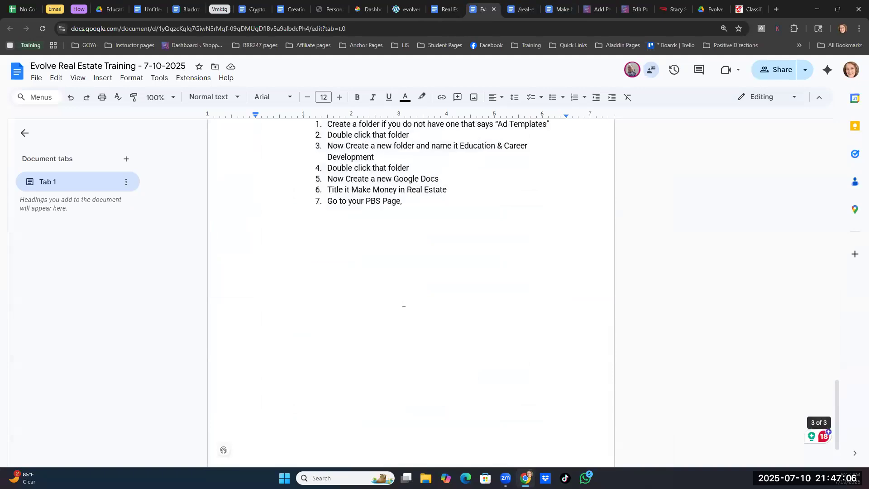
scroll(403, 303, up, 1)
click(329, 272)
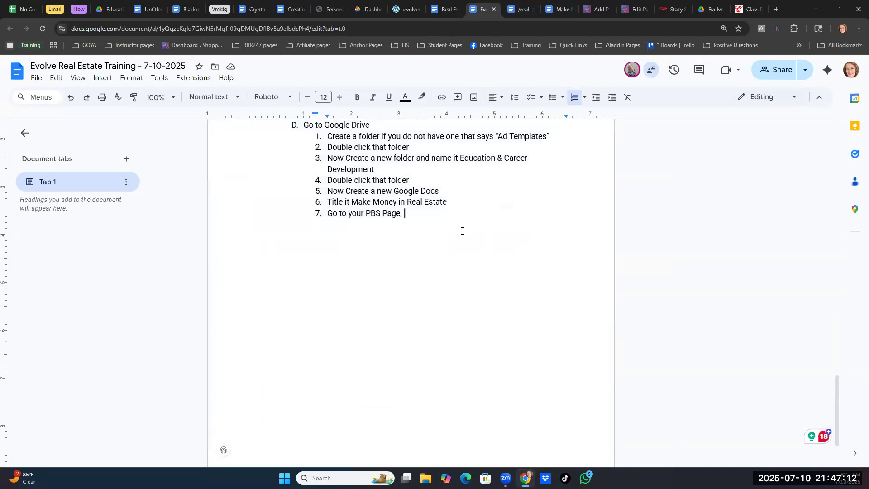
key(Return)
key(Return)
key(Return)
- Add the line "Ad Posting Template Help" below the asterisk separator and paste the copied ad text under it
key(Return)
key(Return)
key(Return)
key(Return)
key(Return)
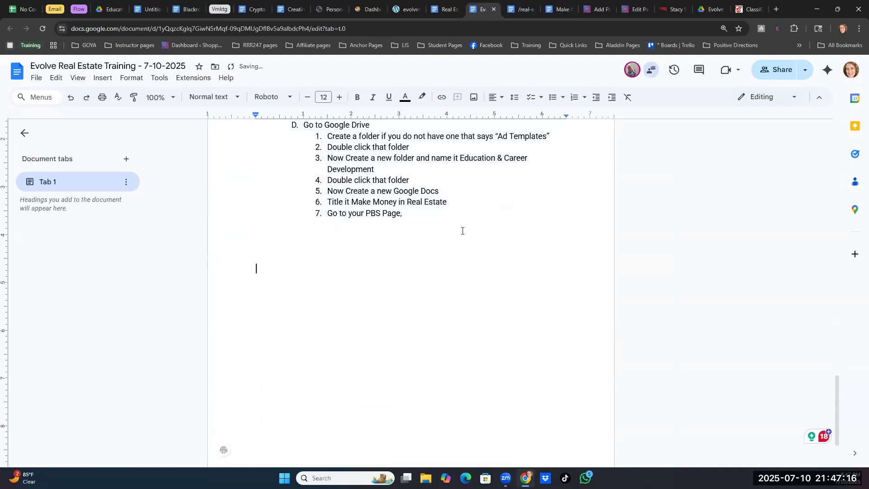
key(BackSpace)
text(************************************************)
key(Return)
key(Return)
text(Ad Posting)
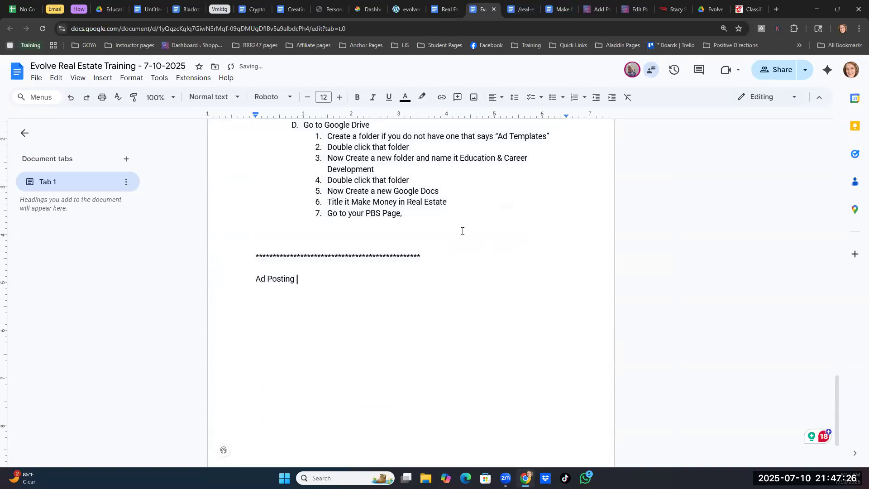
text( Template Help)
key(Return)
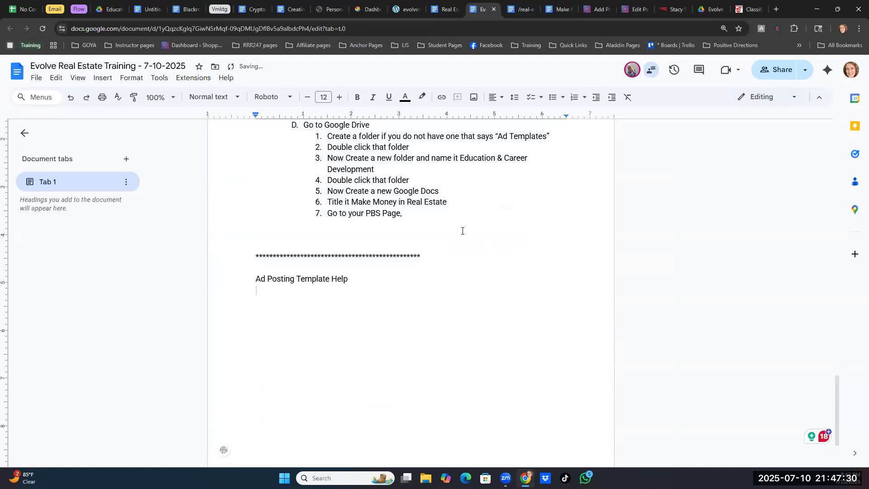
key(ctrl+v)
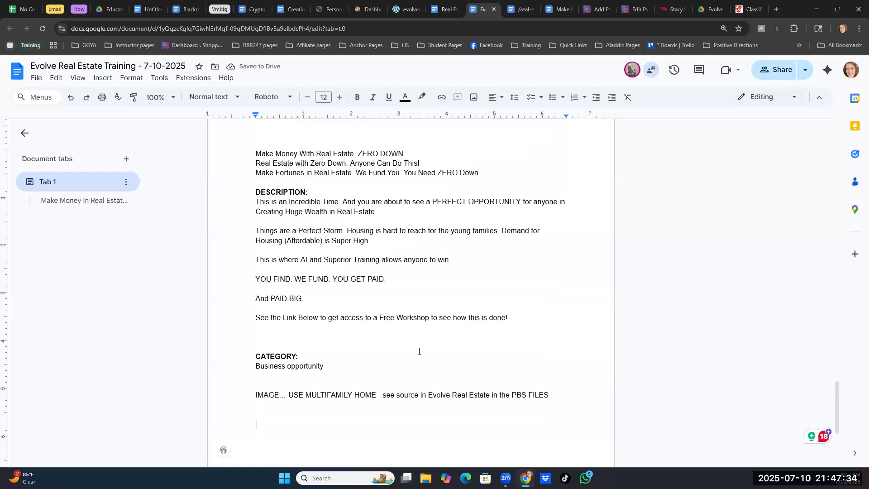
- Delete three blank lines above the HEADLINE section of the pasted ad text
scroll(419, 351, up, 9)
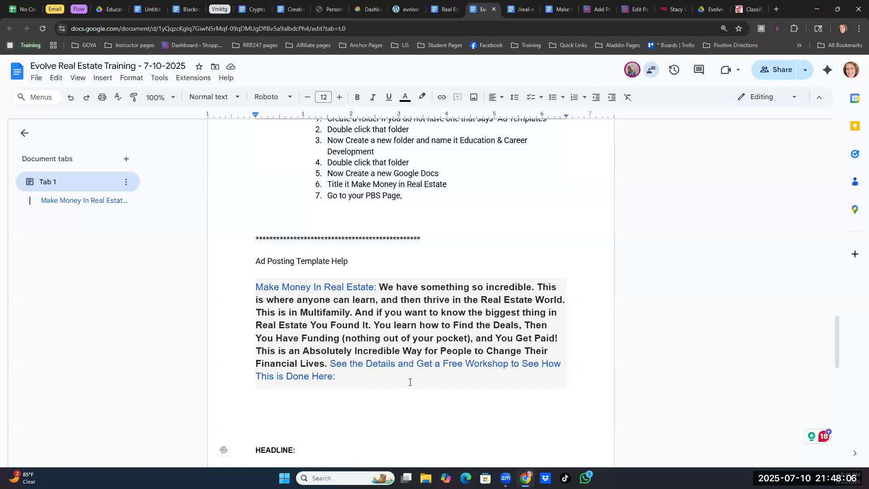
scroll(409, 382, up, 2)
scroll(410, 382, down, 6)
scroll(409, 382, down, 2)
click(259, 158)
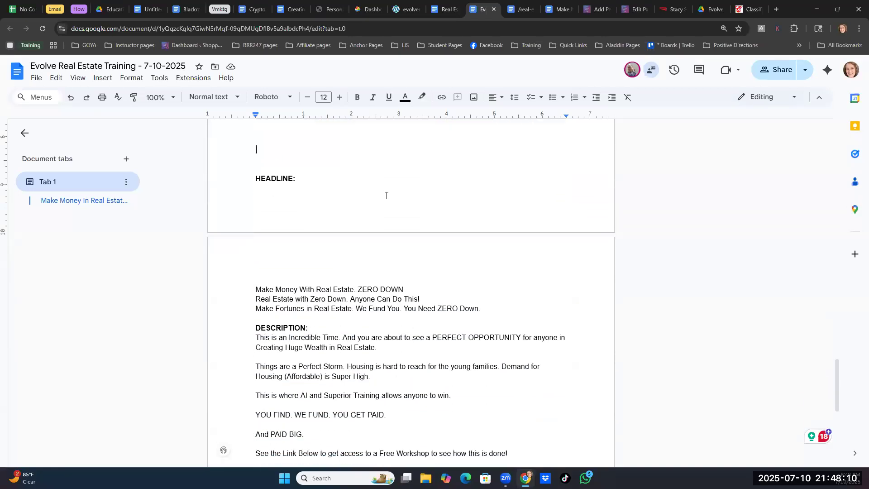
key(Delete)
key(Delete)
key(Delete)
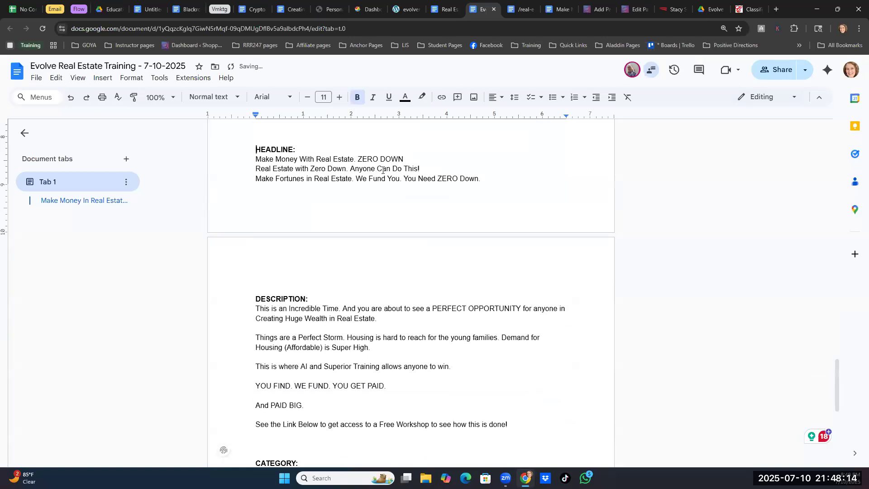
scroll(398, 200, up, 2)
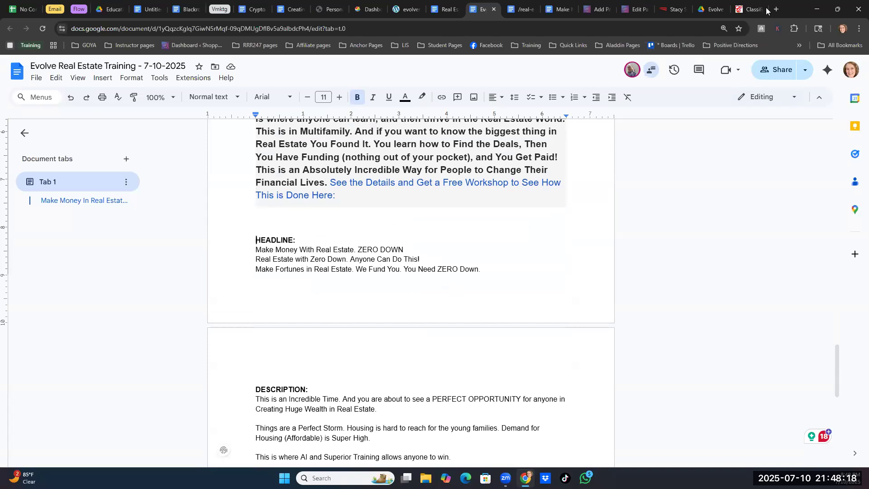
- Switch to classifiedsforfree.com, dismiss the pop-up ad, and log in with the saved user name and password
click(751, 9)
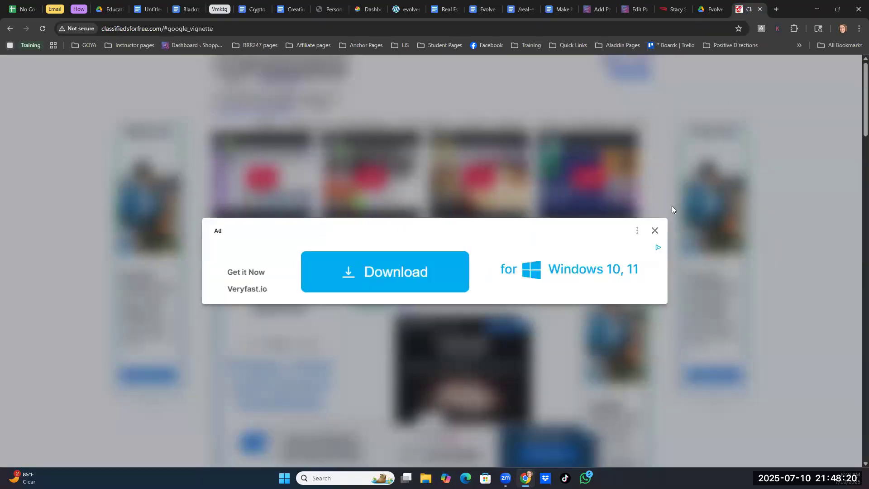
click(655, 232)
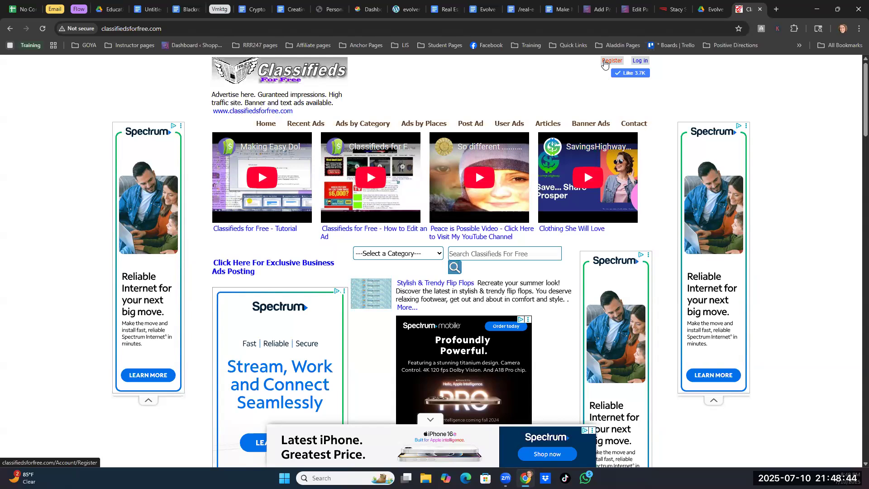
click(639, 60)
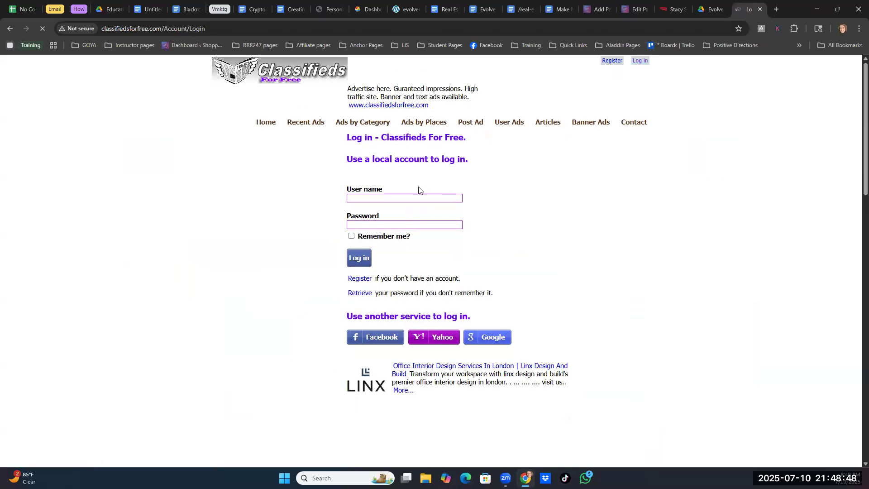
click(384, 200)
click(424, 218)
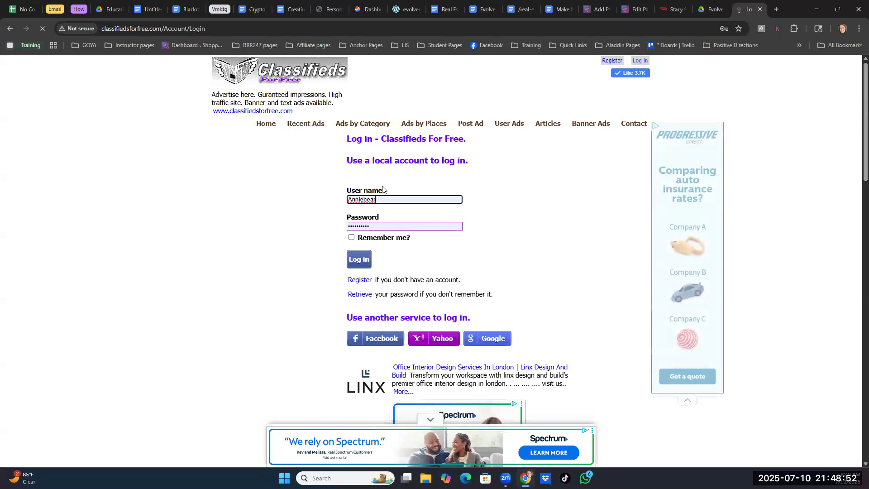
click(356, 259)
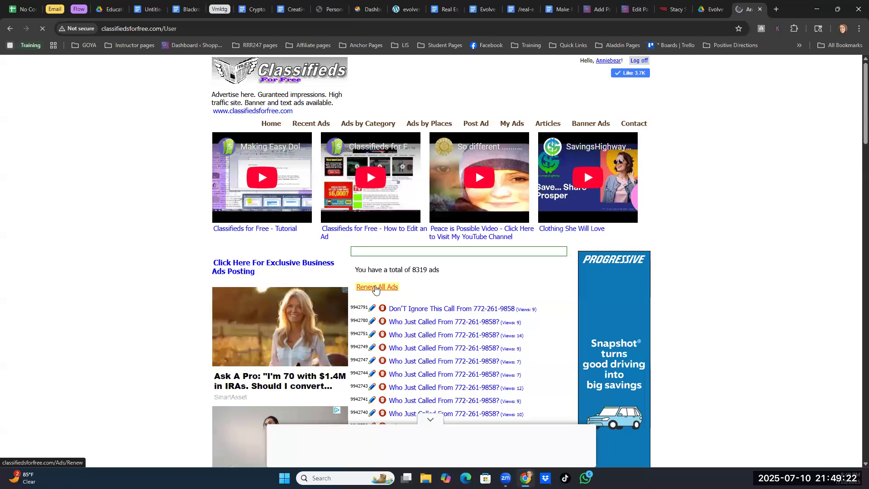
- Renew all existing ads in the account and open the form for posting a new ad
scroll(534, 330, down, 3)
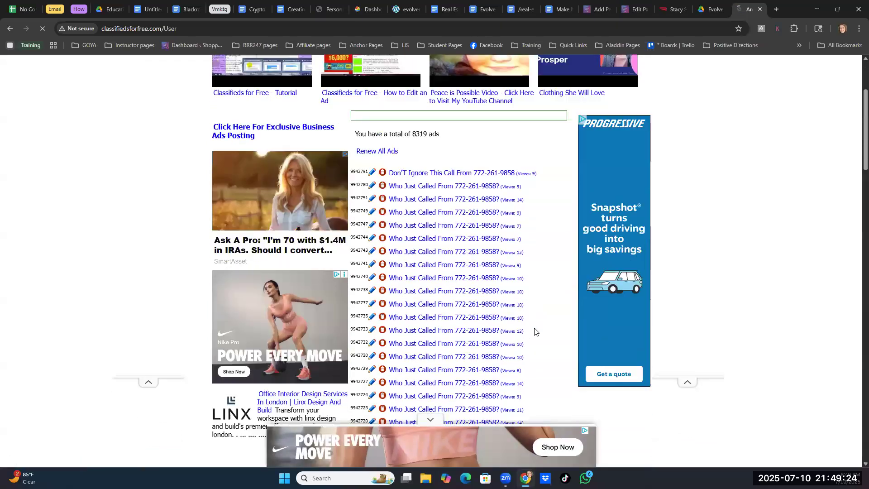
scroll(534, 330, down, 4)
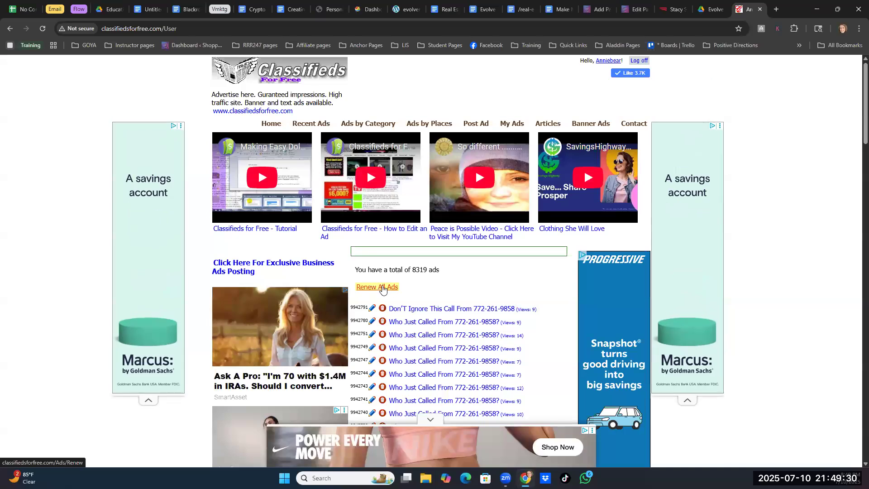
click(377, 290)
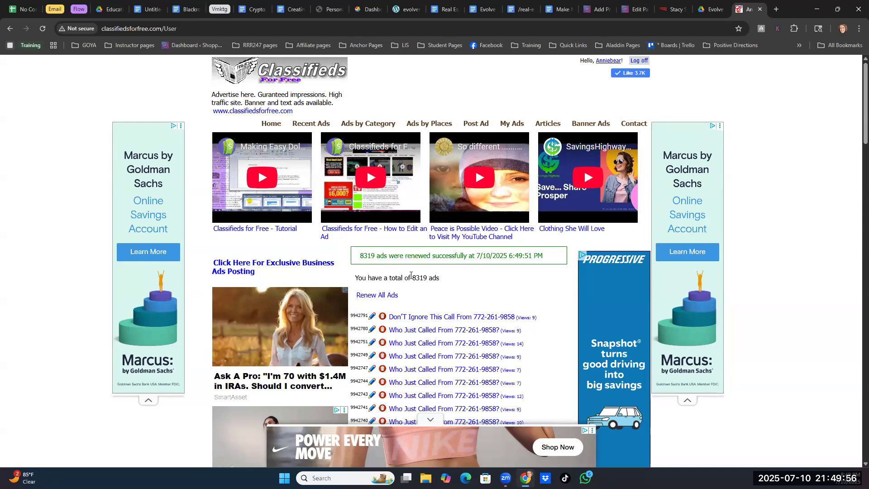
click(471, 124)
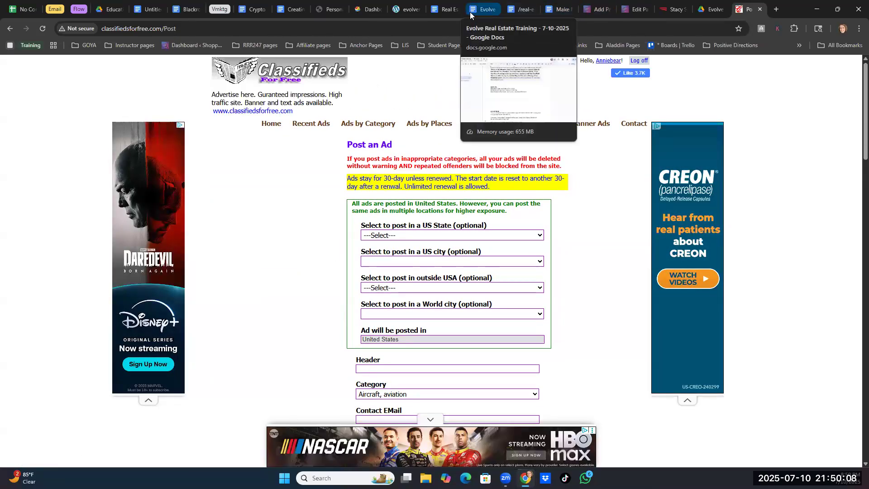
- Check the category in the Real Estate Posting Links document and set the new classified ad's category to Business opportunities
click(441, 9)
scroll(426, 287, up, 7)
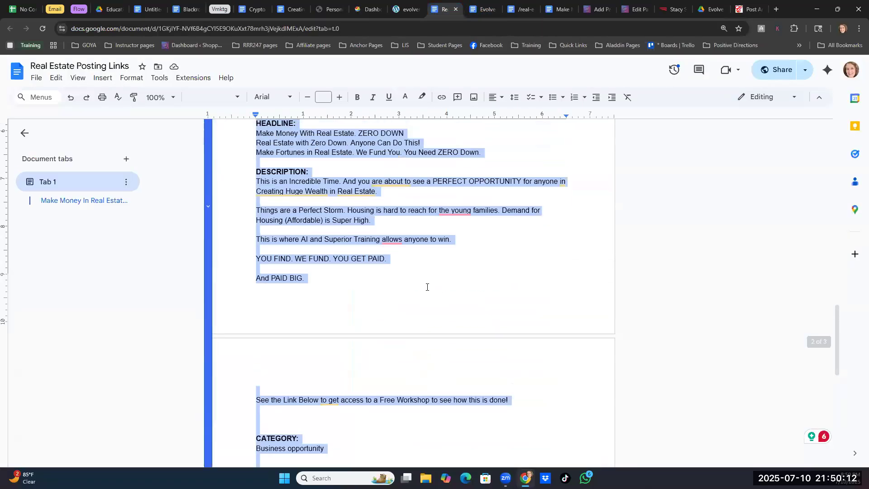
scroll(427, 287, up, 1)
scroll(427, 284, down, 2)
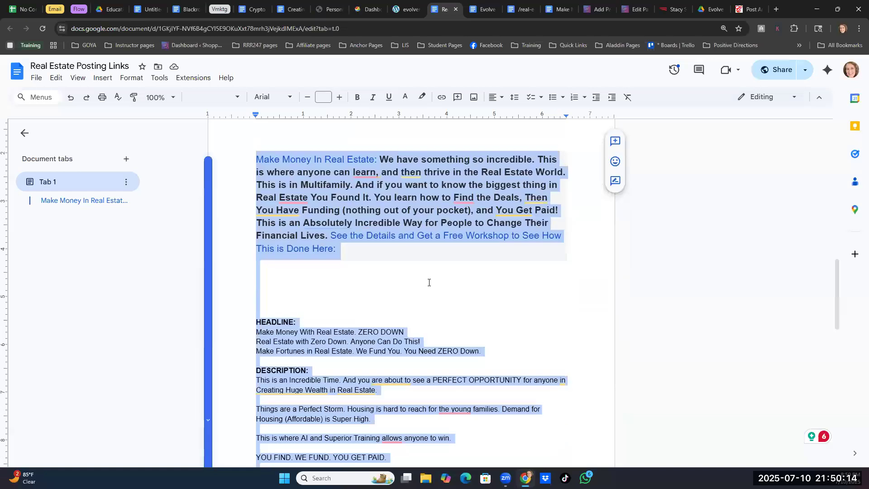
scroll(347, 344, down, 6)
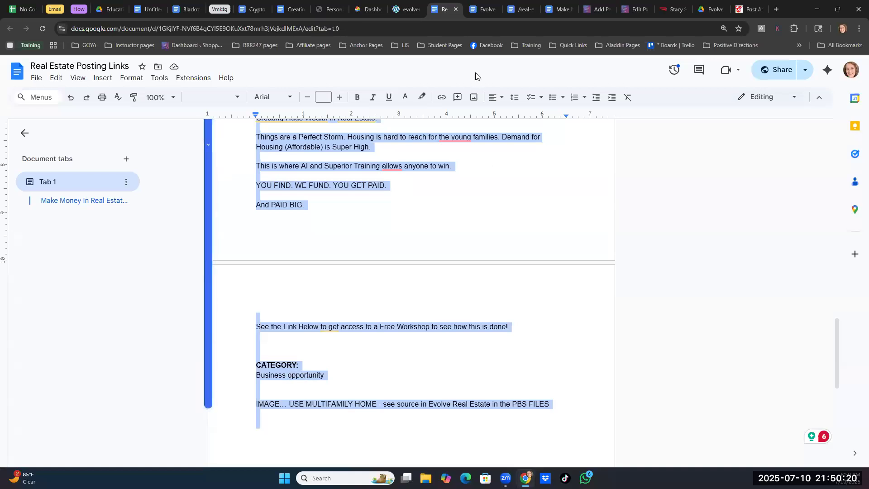
click(747, 9)
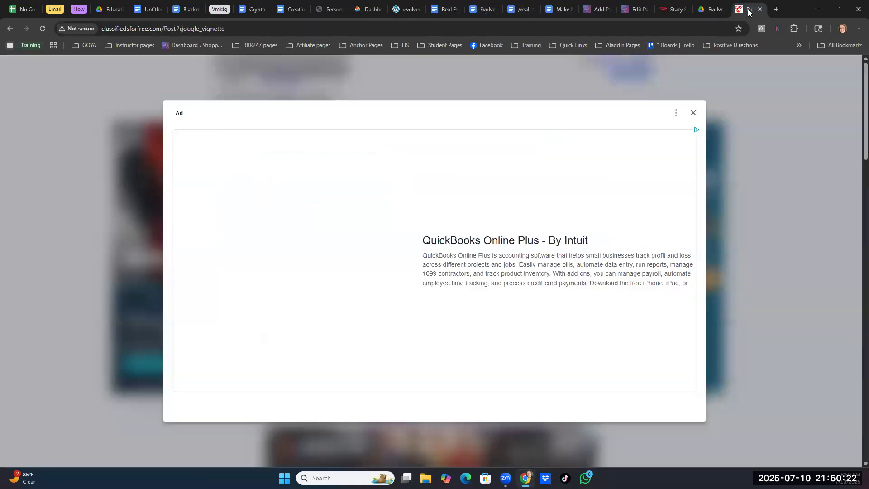
click(693, 112)
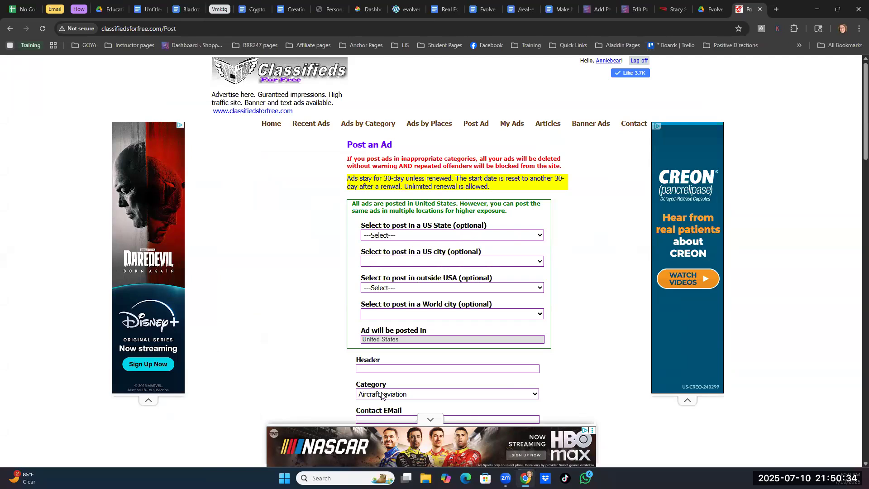
click(535, 394)
click(416, 290)
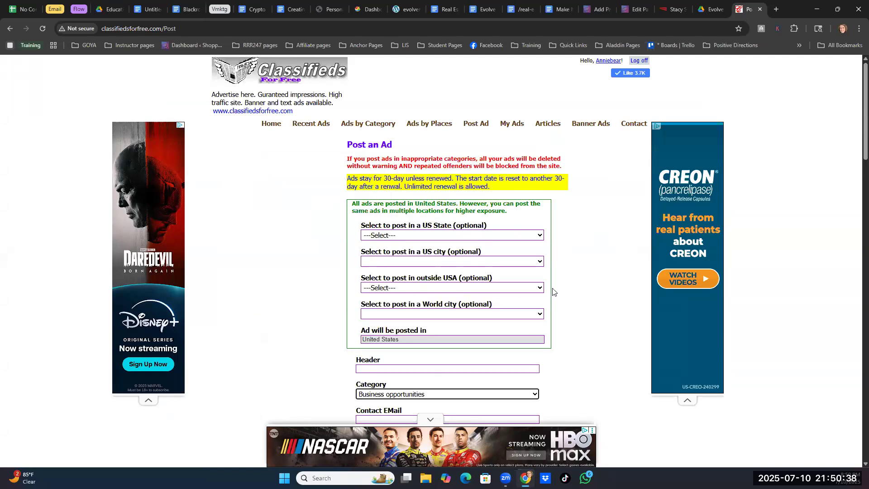
scroll(542, 326, down, 5)
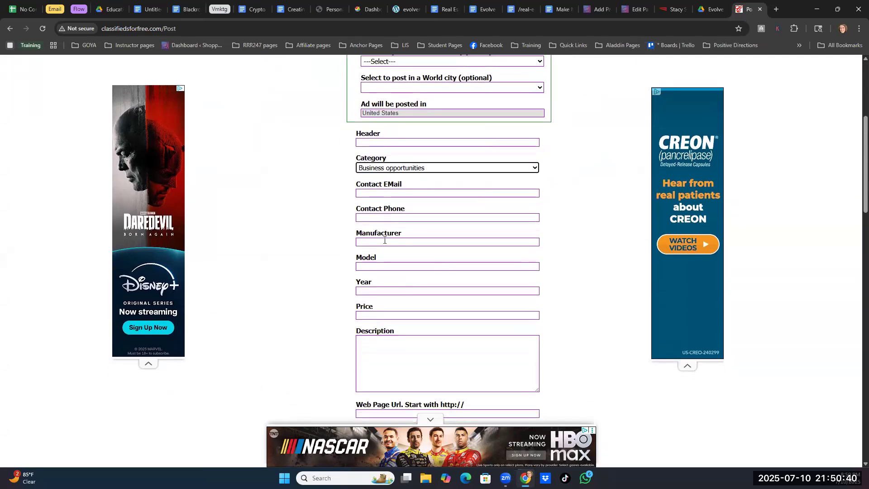
scroll(386, 333, down, 2)
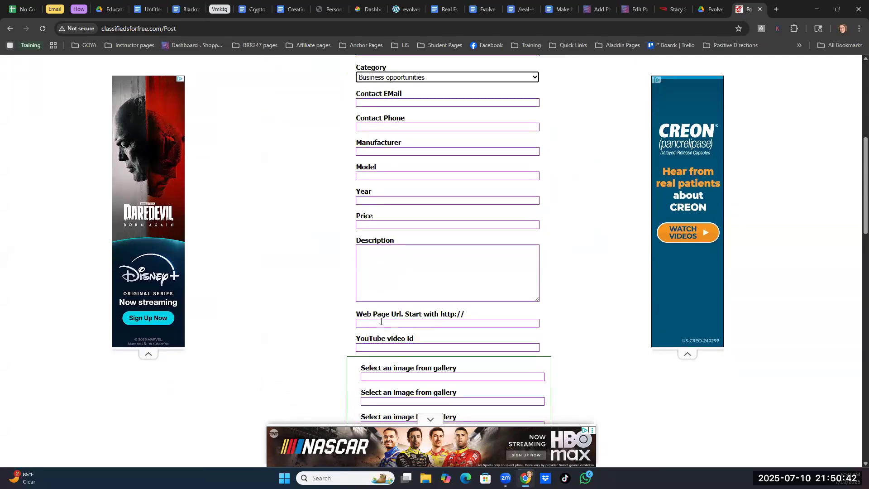
click(380, 321)
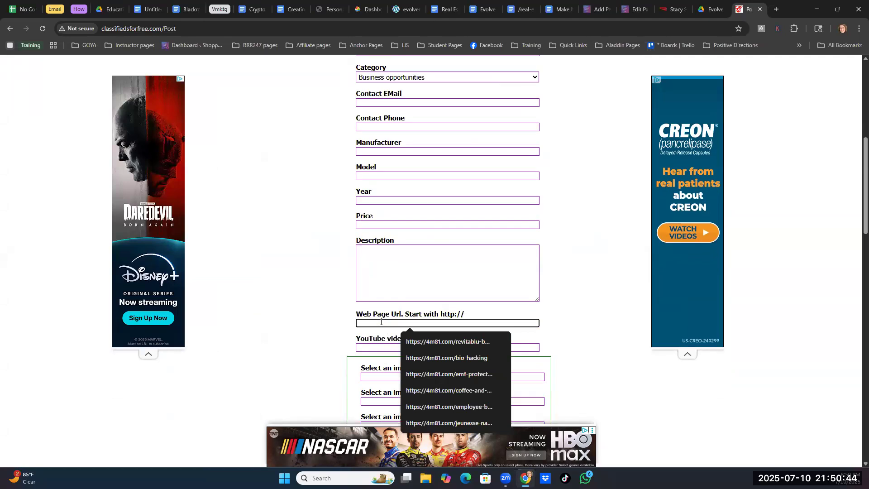
key(super+v)
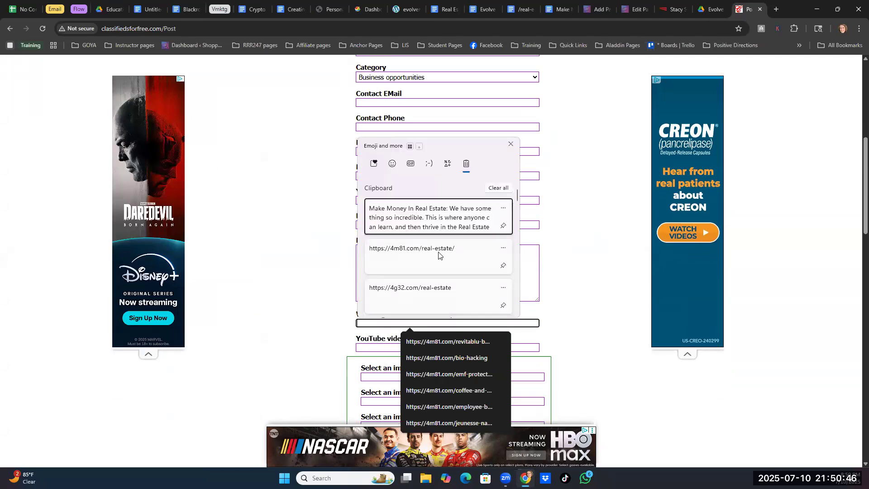
click(416, 297)
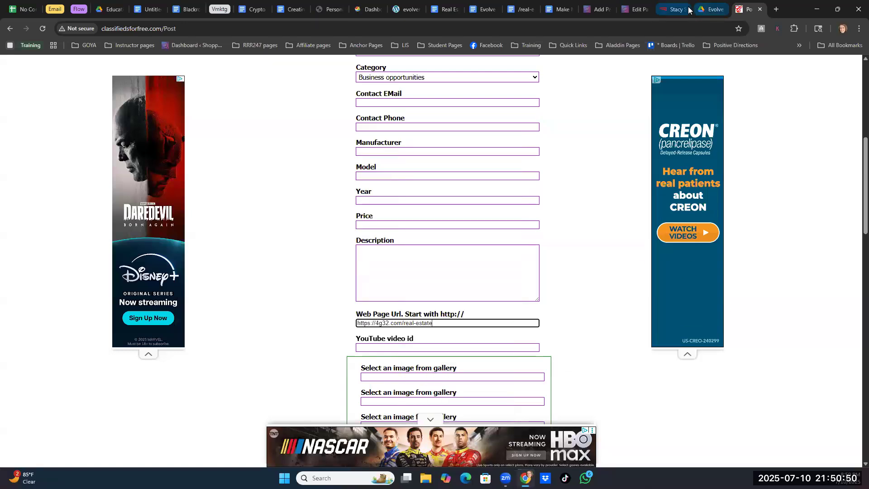
- Copy the whole "Make Money In Real Estate" paragraph from the Real Estate Posting Links document
click(443, 10)
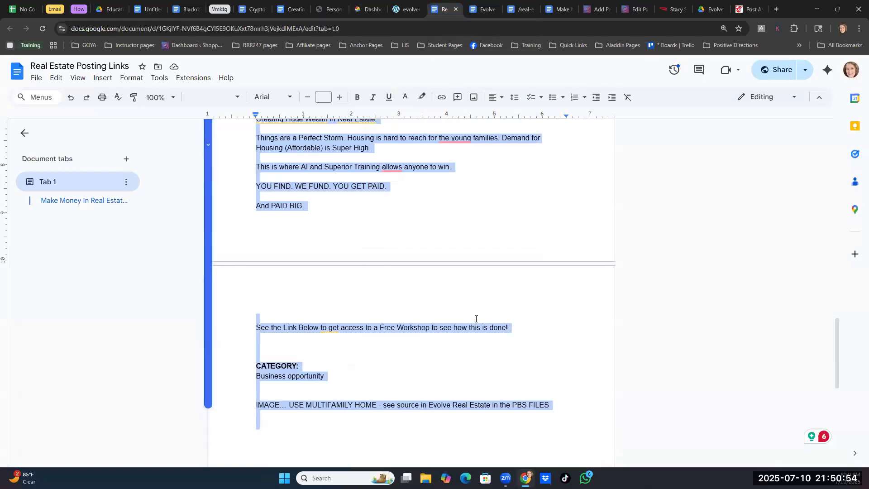
scroll(341, 318, up, 8)
click(338, 340)
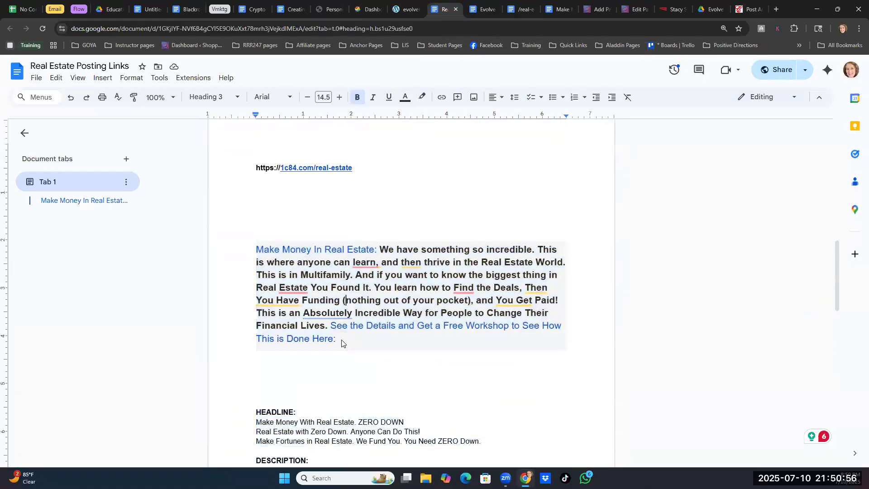
drag(337, 340, 259, 249)
right_click(317, 265)
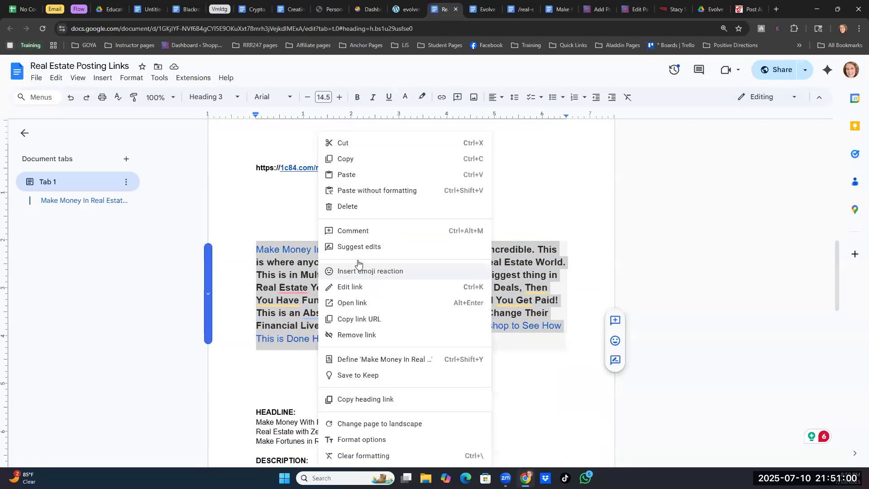
click(345, 159)
- Return to the classifiedsforfree.com posting form and paste the copied paragraph as the ad's description
click(752, 7)
click(373, 250)
right_click(378, 253)
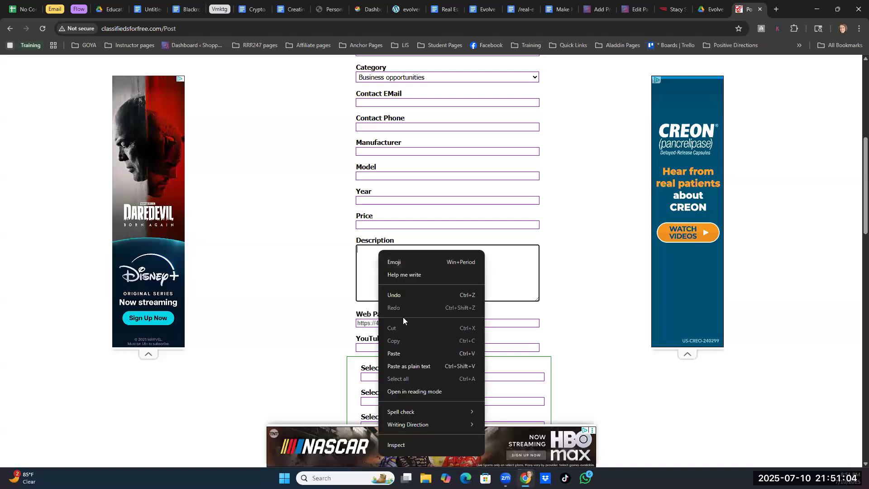
click(398, 350)
scroll(360, 267, up, 2)
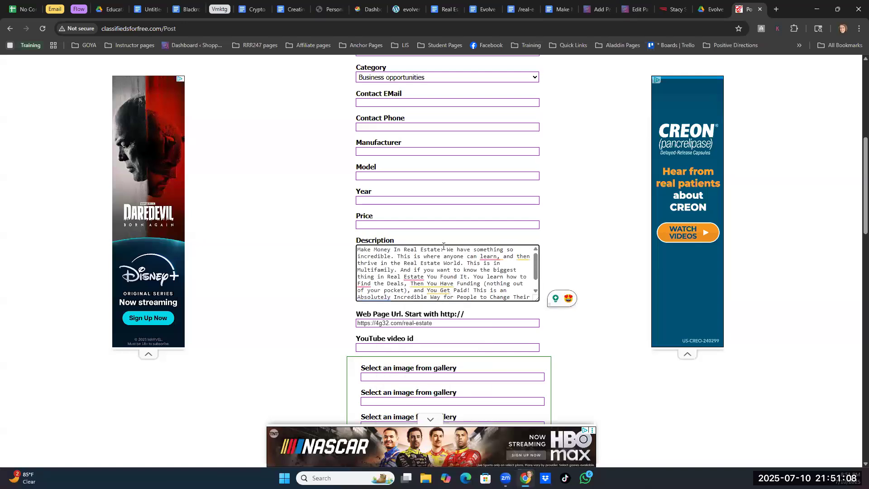
- Add the opening line "Looking to Make Money In Real Estate?" above the description text, followed by a blank line
click(358, 247)
key(Return)
key(Return)
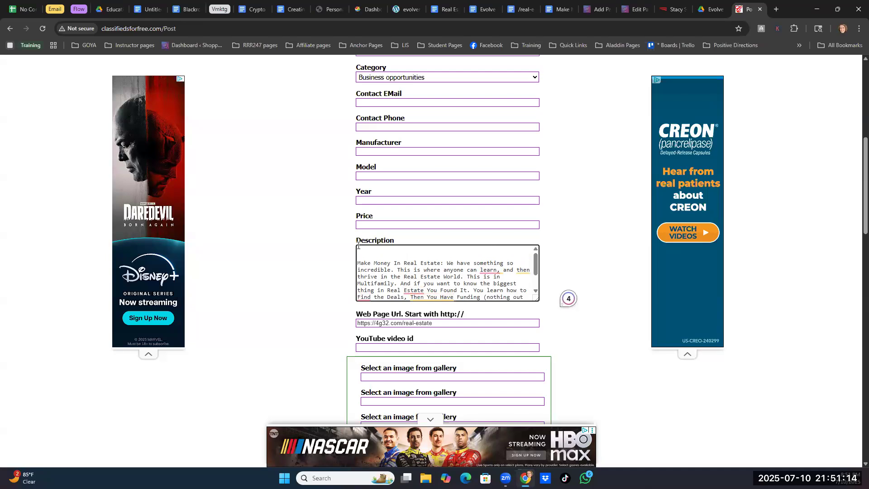
text(Look)
text(ing to Make Mone)
text(y In Real)
text( Est  Ma)
key(BackSpace)
text(state)
- Replace "Make Money In Real Estate: We have something so incredible." in the description with "You Must Check this OUT Today!"
drag(447, 261, 358, 262)
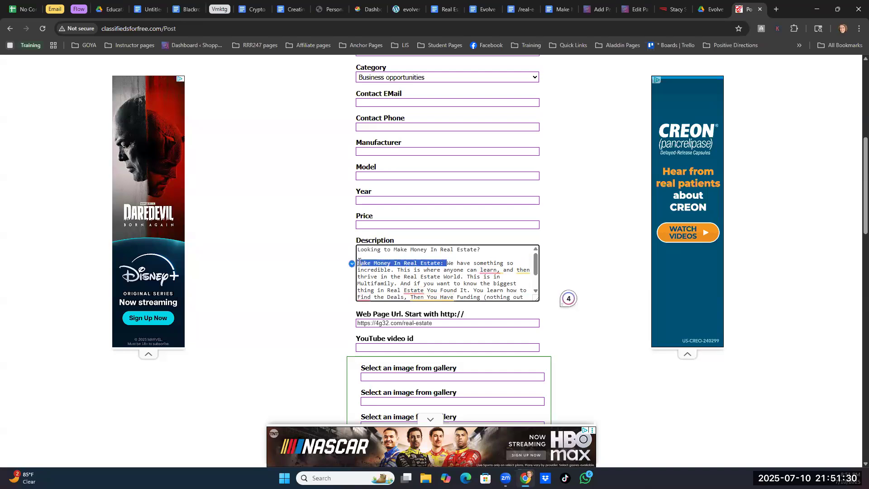
key(BackSpace)
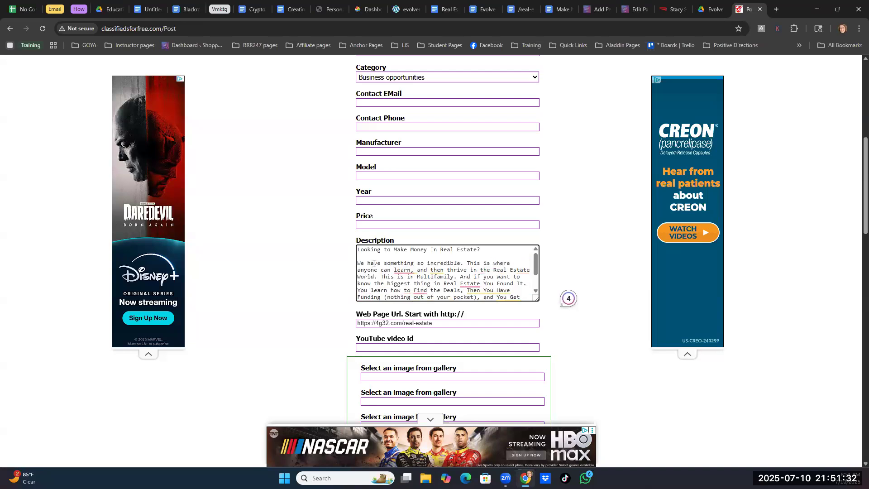
text(You nee)
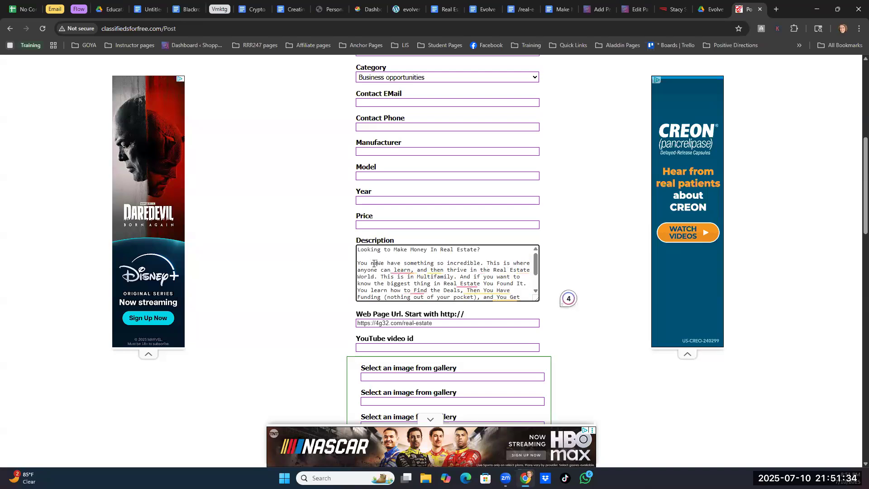
key(BackSpace)
key(BackSpace)
key(BackSpace)
text(Must Check this )
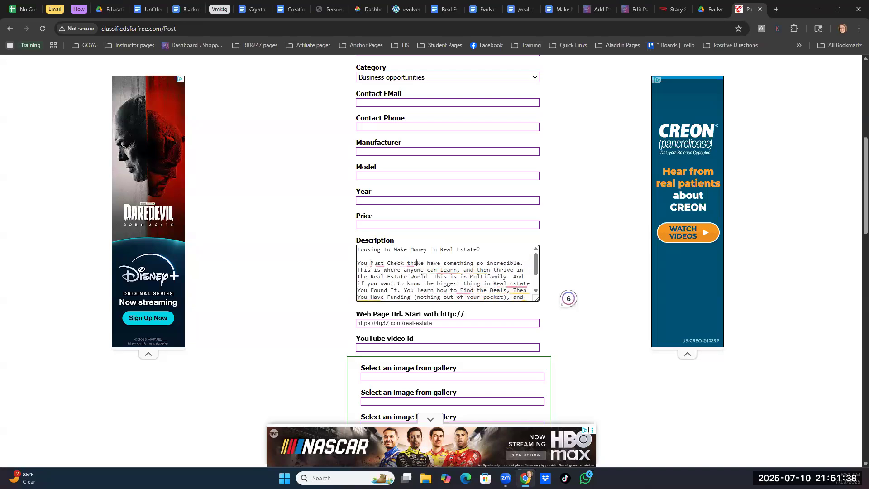
text(OUT Today!)
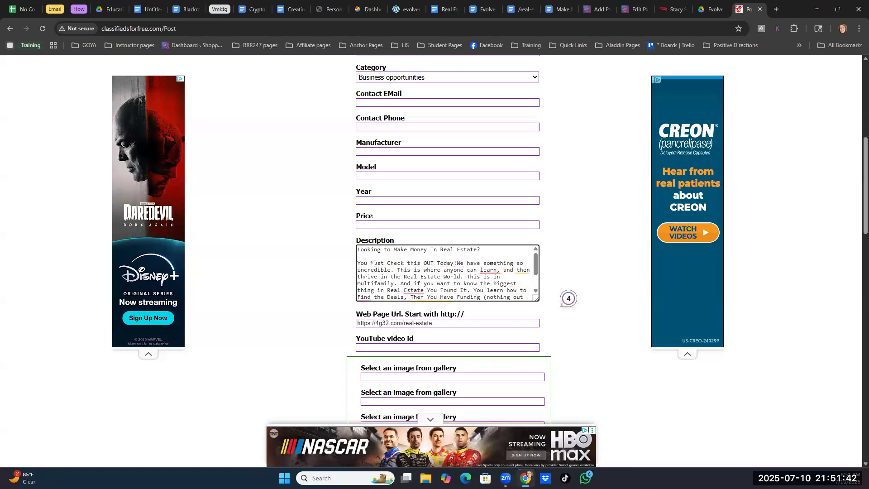
drag(438, 271, 398, 270)
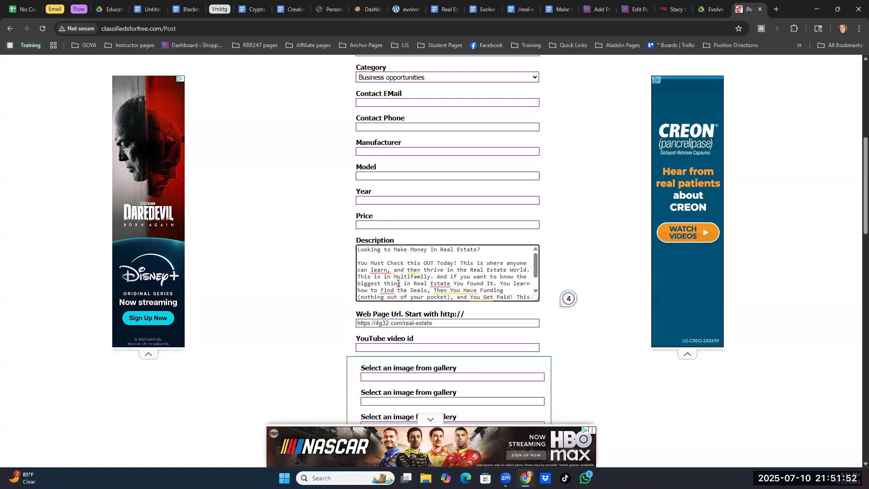
- Replace "This is where anyone can learn," in the description with "Everyone can learn this!"
text(Everyo)
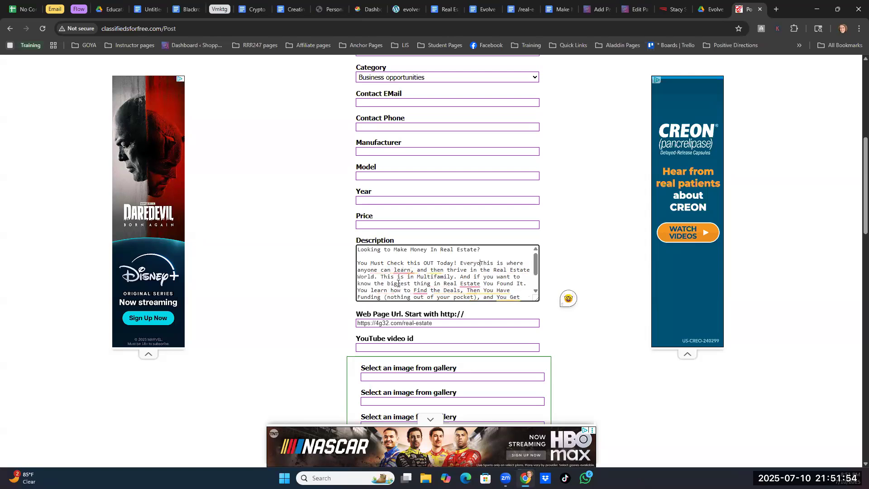
text(ne can l)
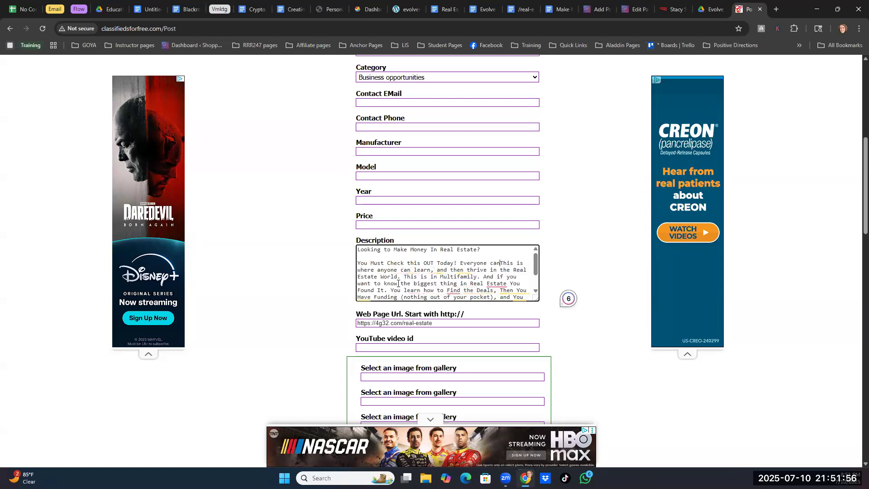
text(earn this!)
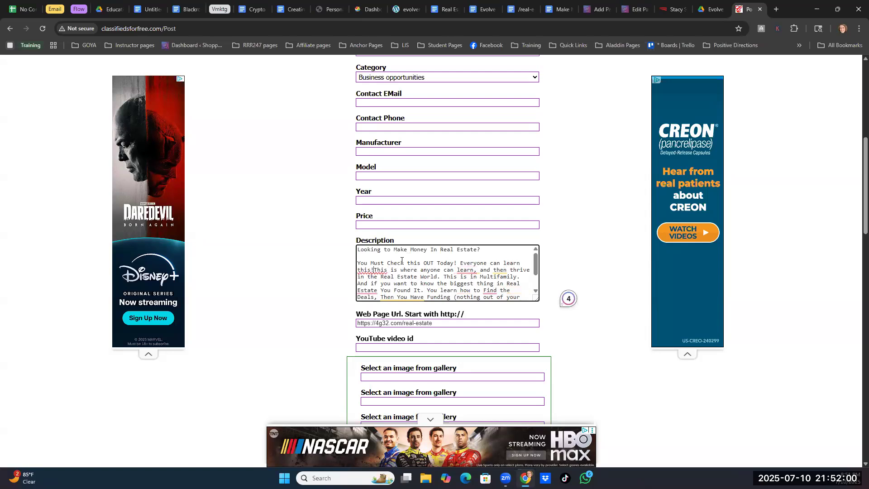
drag(373, 269, 476, 268)
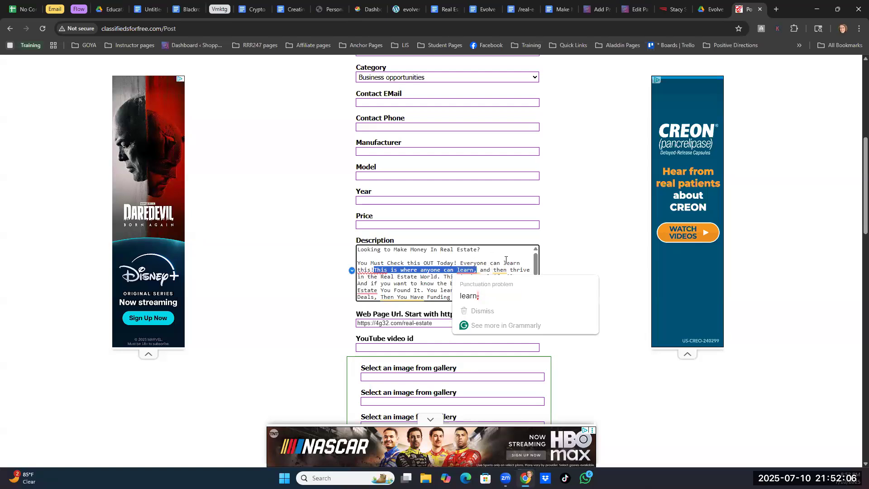
key(BackSpace)
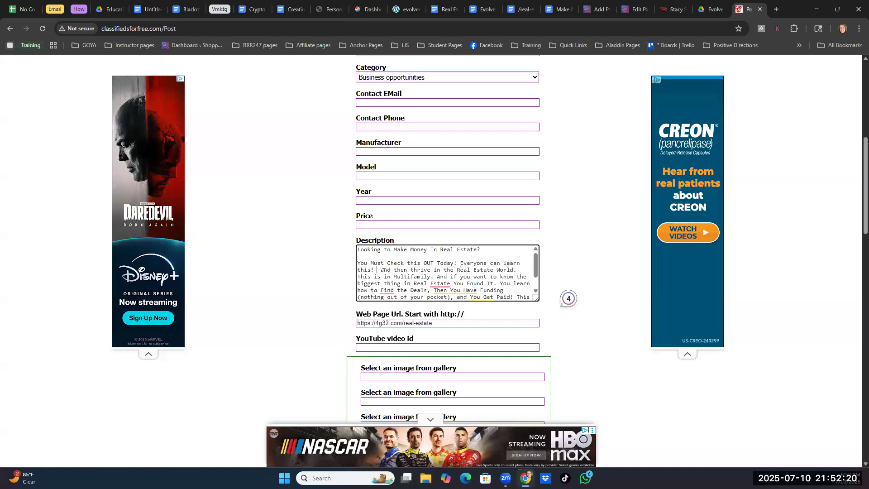
- Insert the sentence "Get ready to enjoy a whole new Brighter World of Real Estate." after "Everyone can learn this!"
text(Get ready )
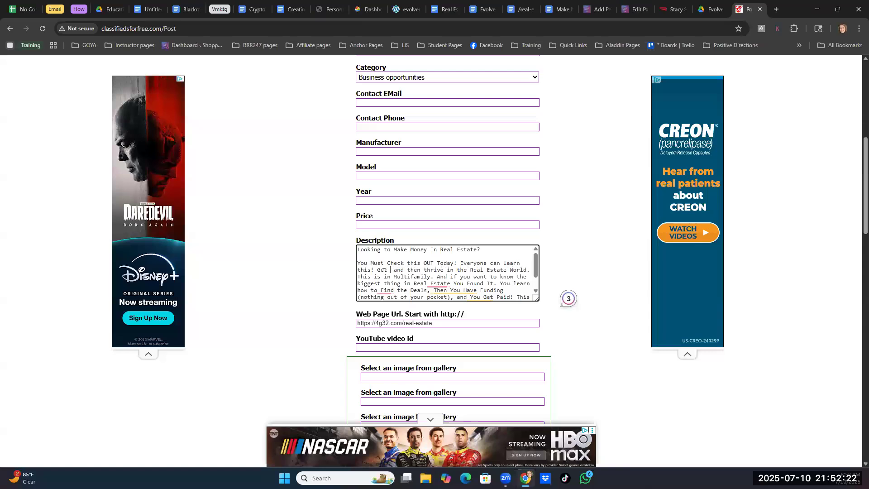
text(to )
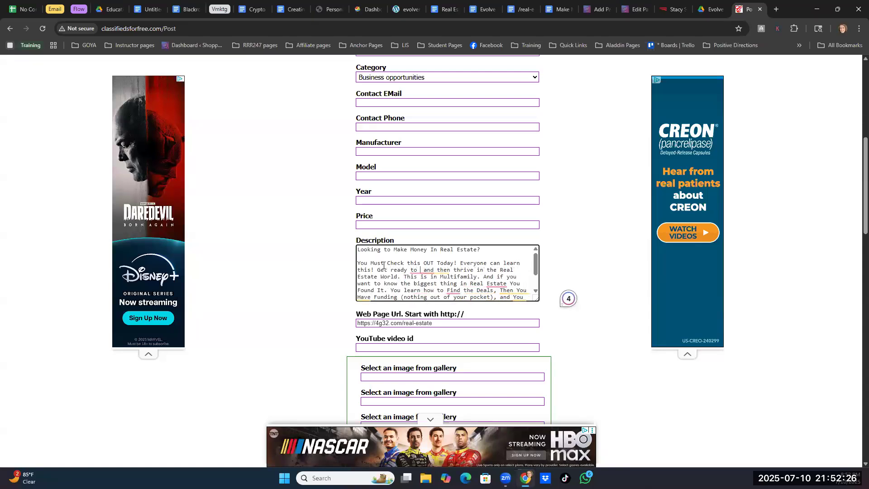
text(enjoy a wh)
text(ole new B)
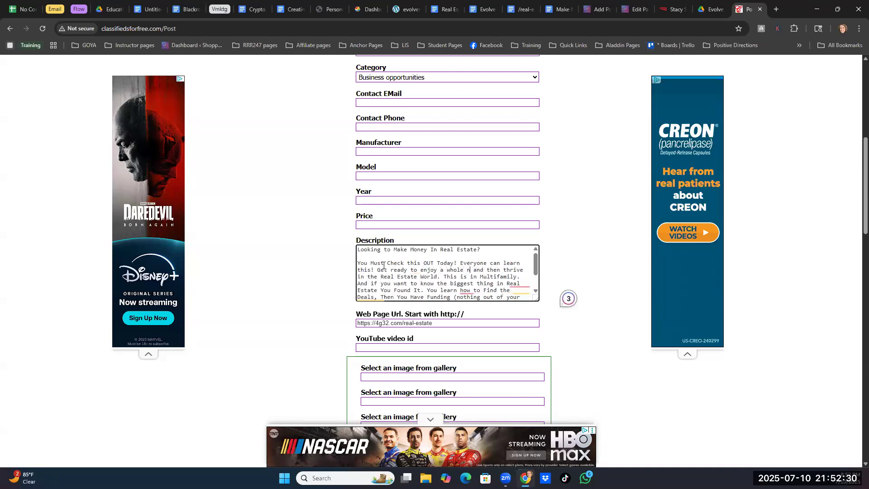
text(right)
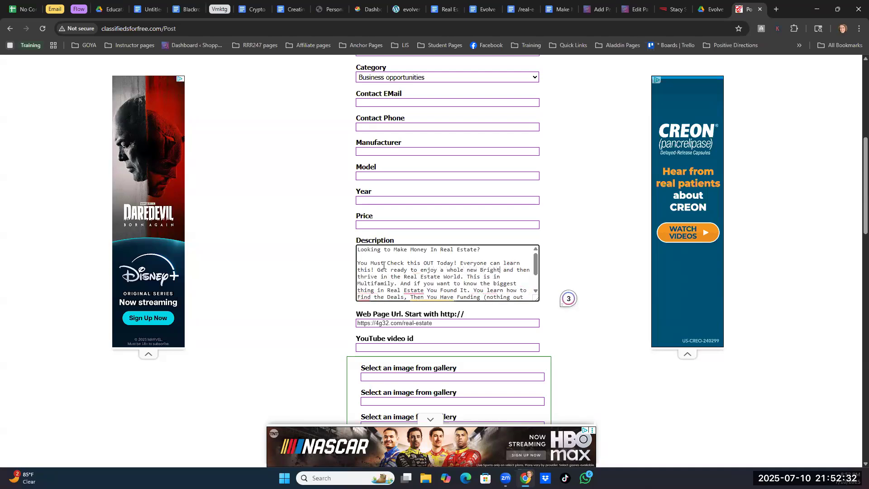
text(er )
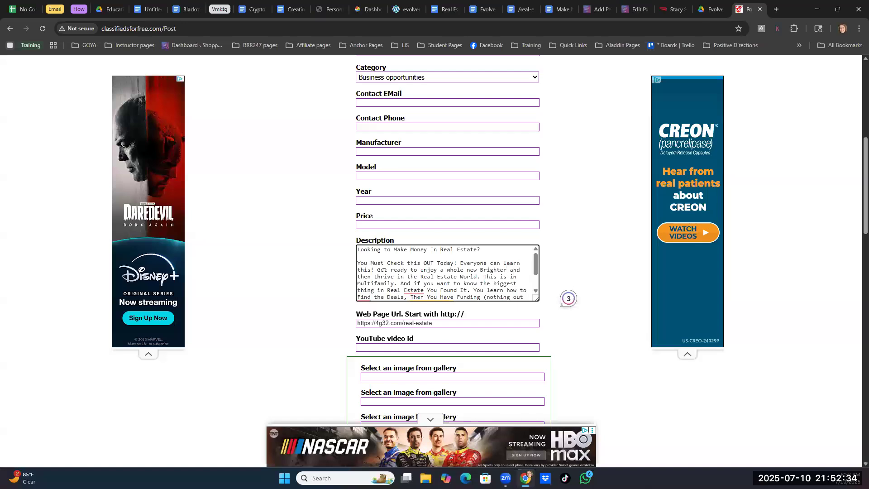
text(W)
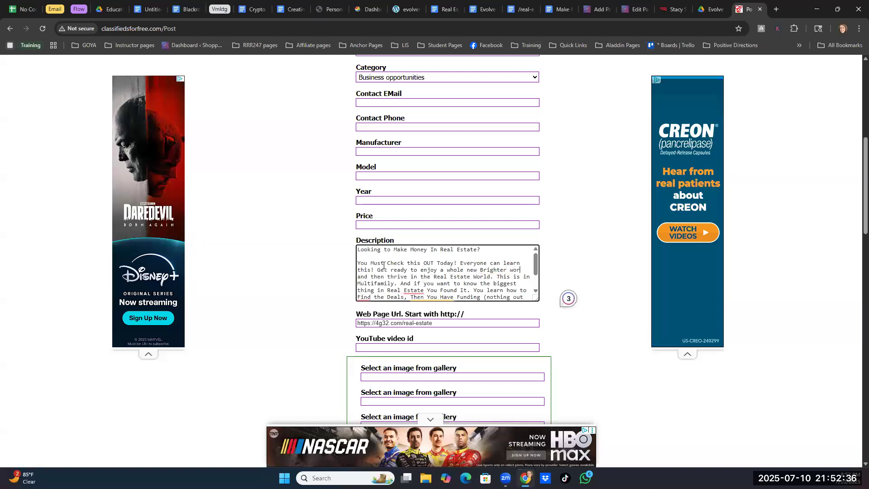
text(orld of Real)
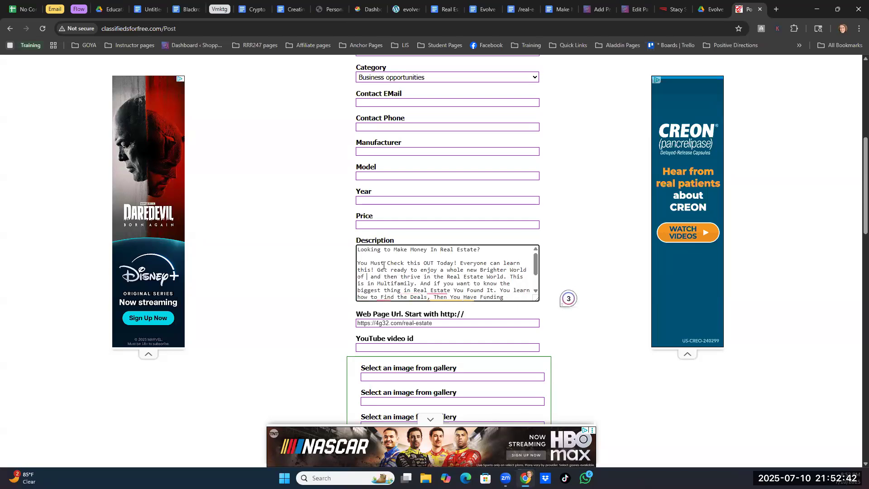
text( Estate)
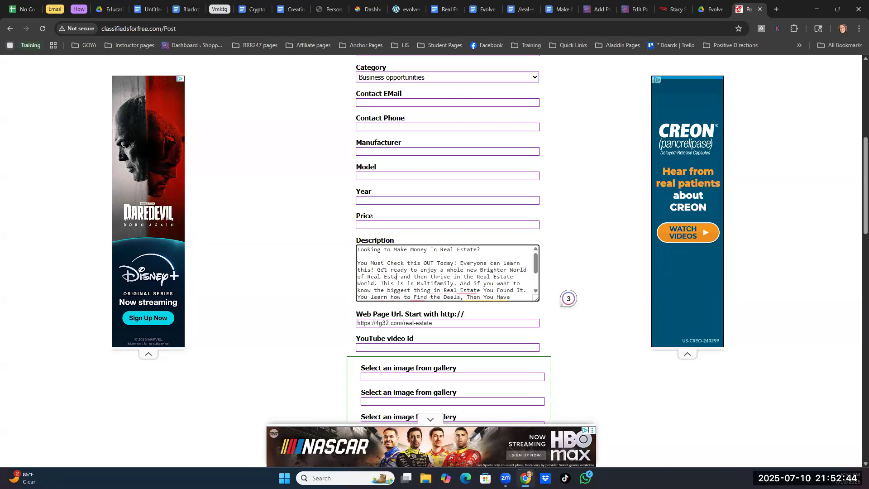
text(.)
- Delete the leftover "and then thrive in the Real Estate World." and separate "This is in Multifamily." into a new paragraph with a blank line
drag(411, 276, 381, 281)
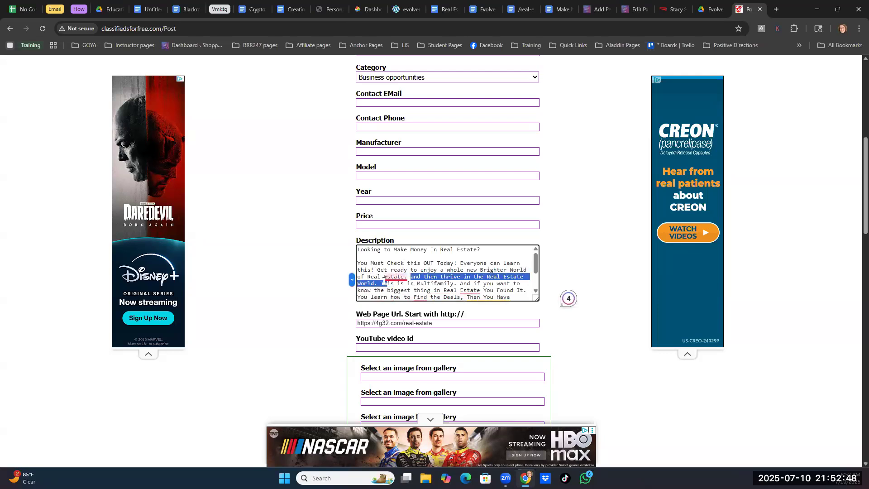
key(BackSpace)
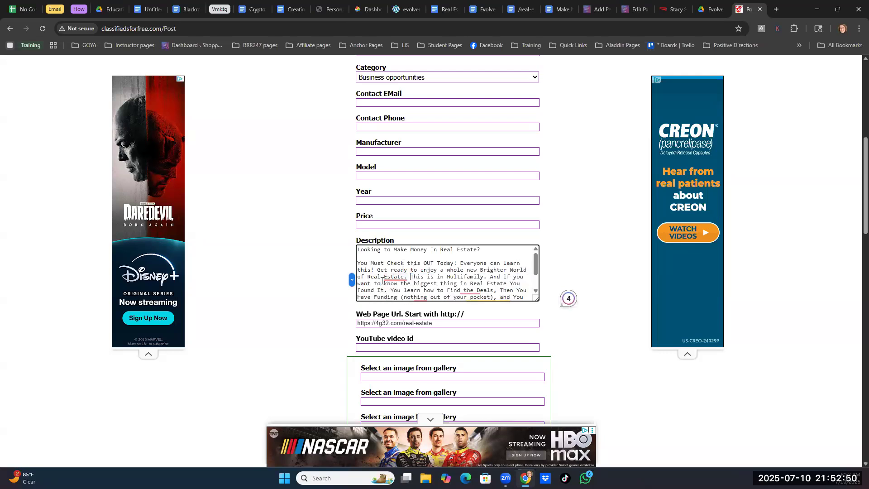
key(Return)
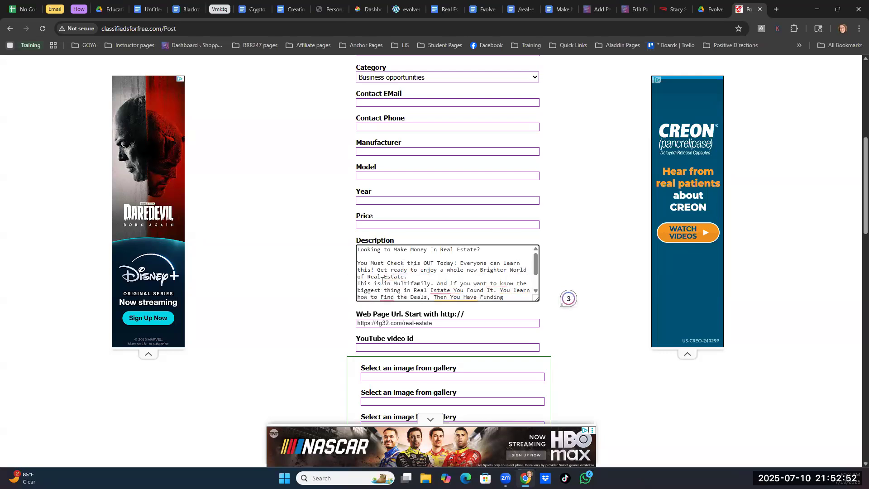
key(Return)
- Replace "And if you want to know the" in the description's Multifamily paragraph with "It's The"
scroll(432, 250, down, 1)
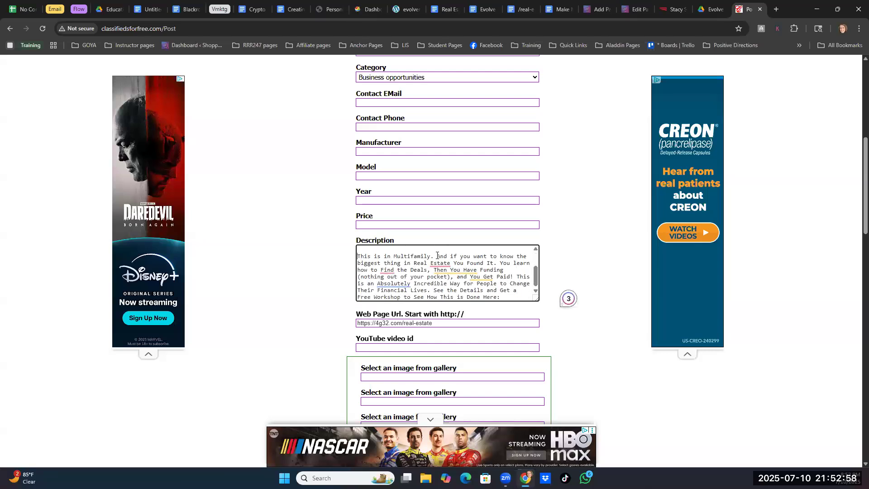
click(437, 255)
mouse_move(470, 271)
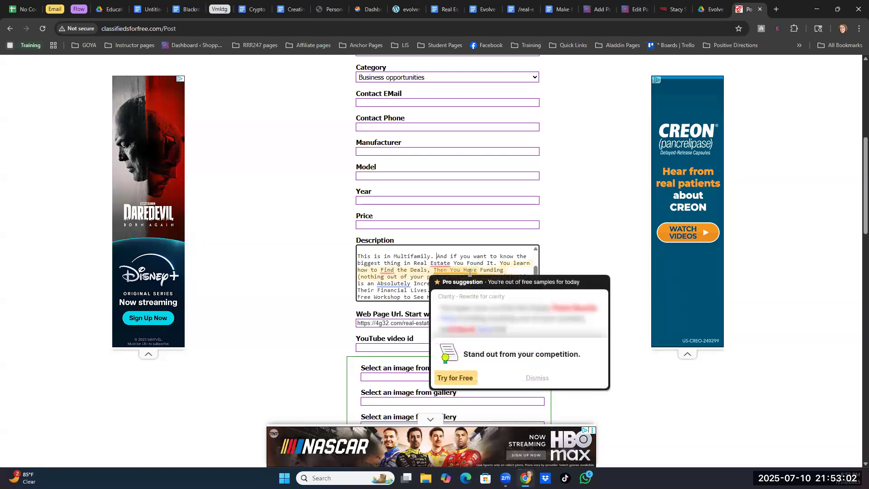
mouse_move(441, 261)
text(It's The)
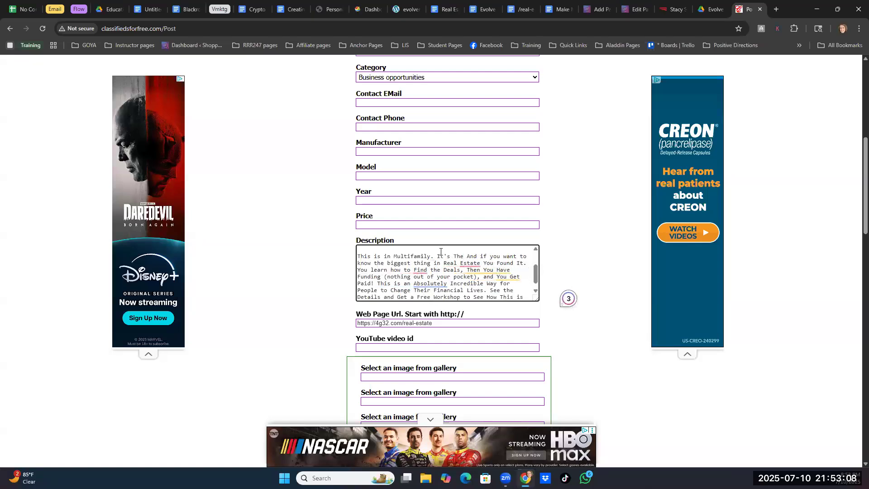
drag(467, 256, 387, 261)
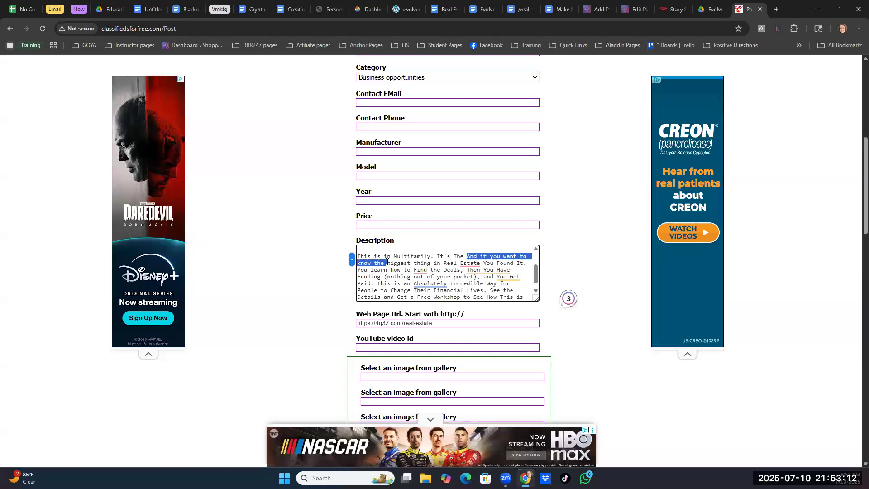
key(BackSpace)
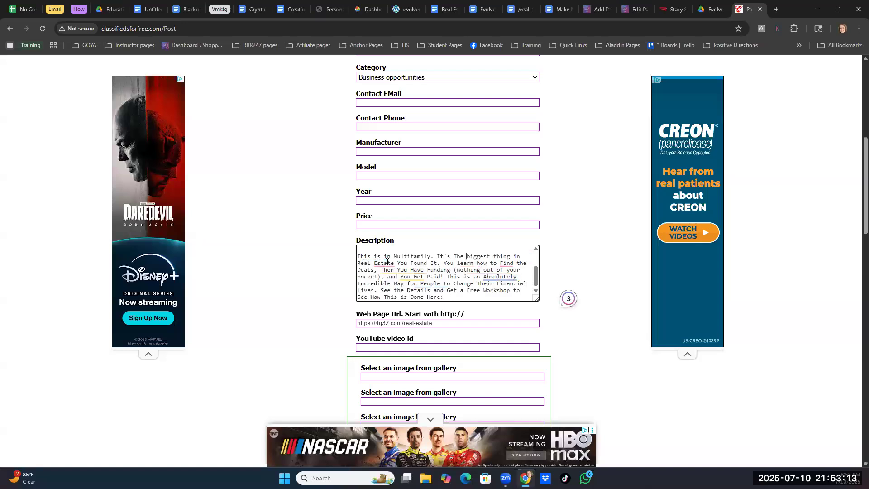
- Remove "You" before "learn how to Find the Deals" and start that sentence as a new paragraph with "Learn", after a blank line
double_click(447, 263)
key(BackSpace)
key(Return)
key(Delete)
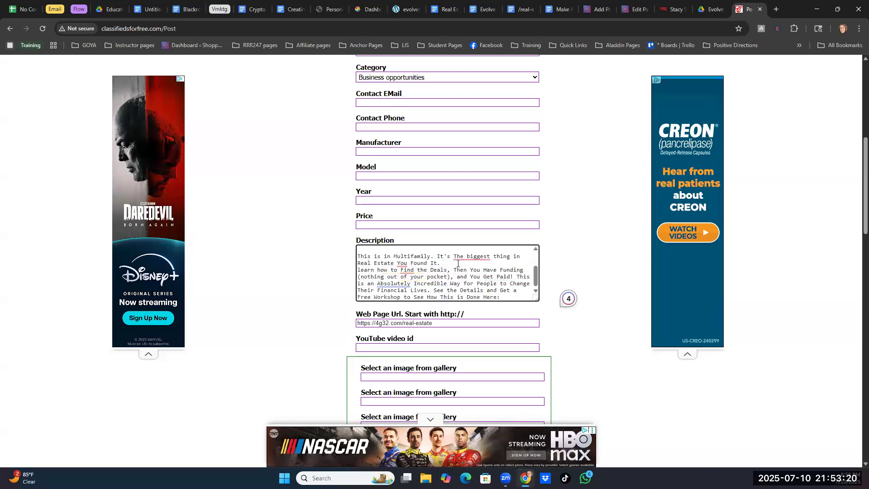
key(Return)
key(Delete)
text(L)
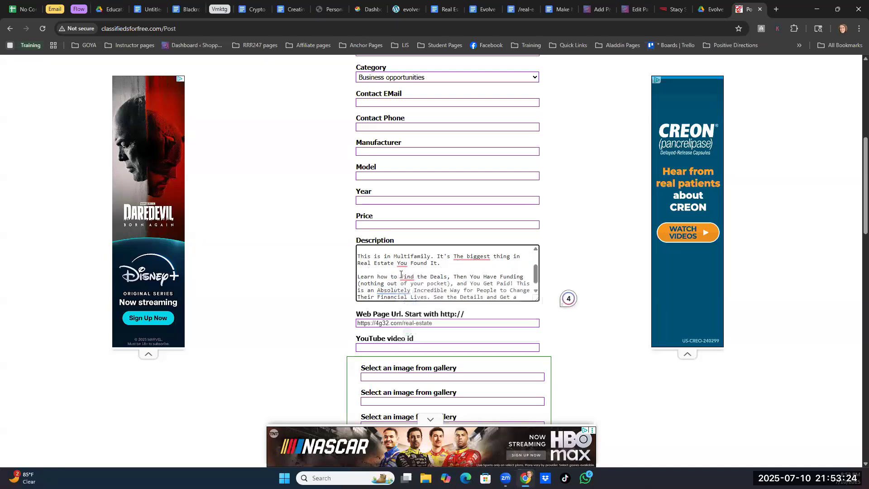
- Insert "and not worry about having to Fund it." after "Learn how to Find the Deals" in the description
mouse_move(406, 275)
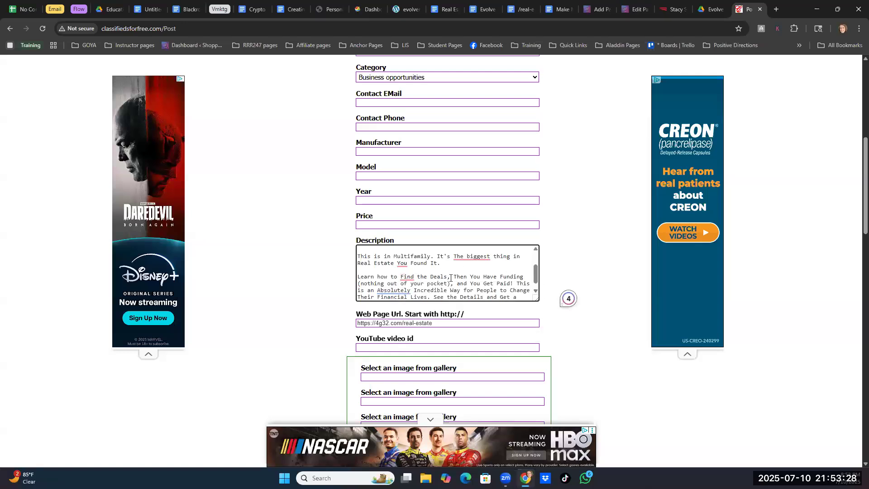
text(and n)
text(ot worry abo)
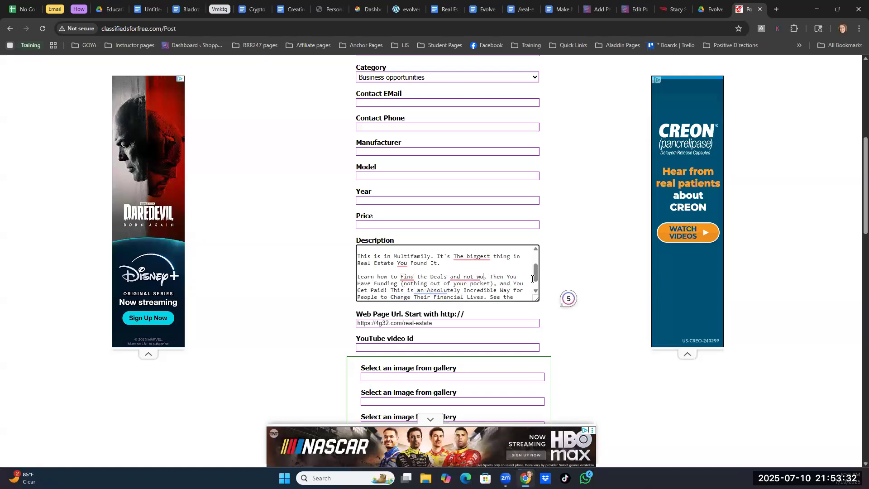
text(ut )
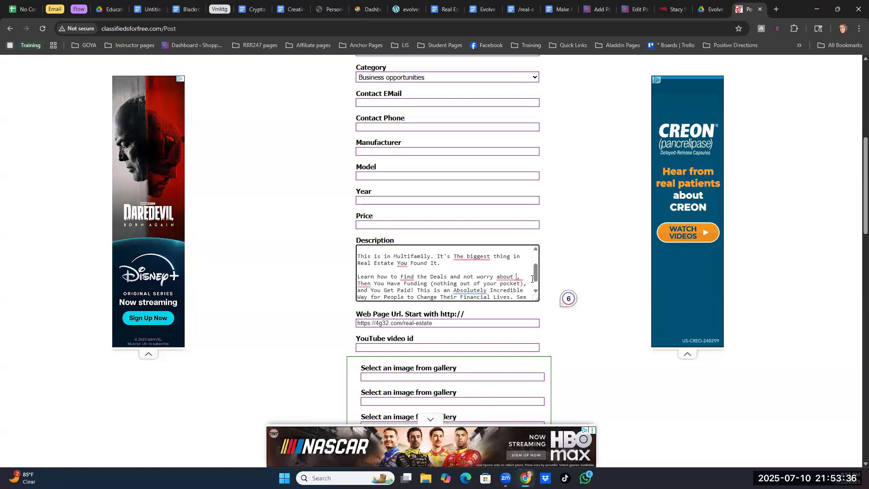
text(having to Fund it.)
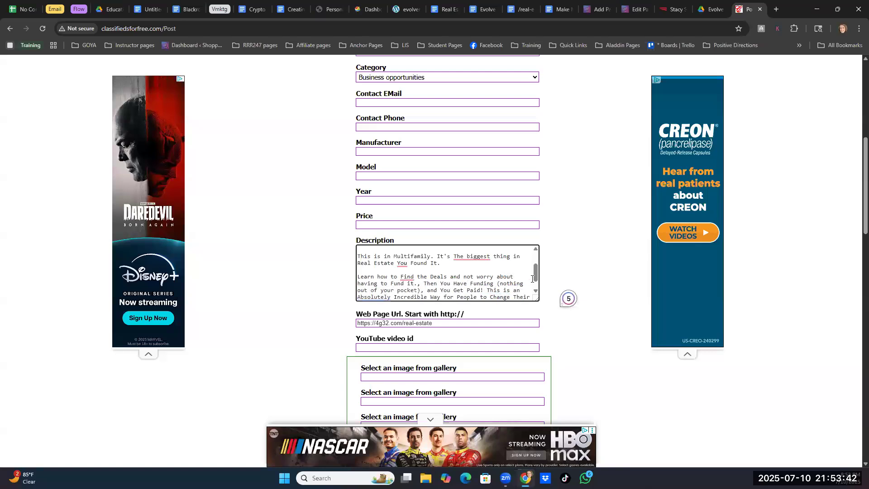
text( Nothing  is)
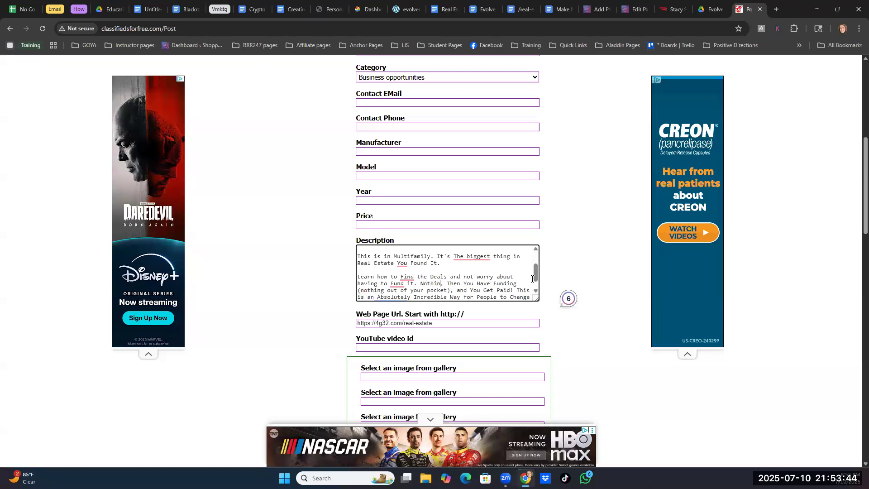
- Add "Nothing out of your pocket" after "Fund it." and delete the leftover ", Then You Have Funding (nothing out of your pocket),"
key(BackSpace)
key(BackSpace)
key(BackSpace)
key(BackSpace)
text(out of your p)
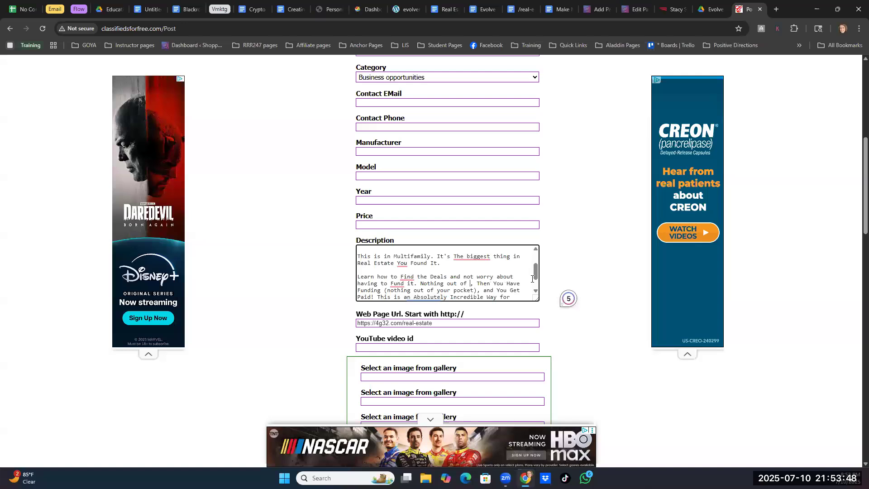
text(ocket)
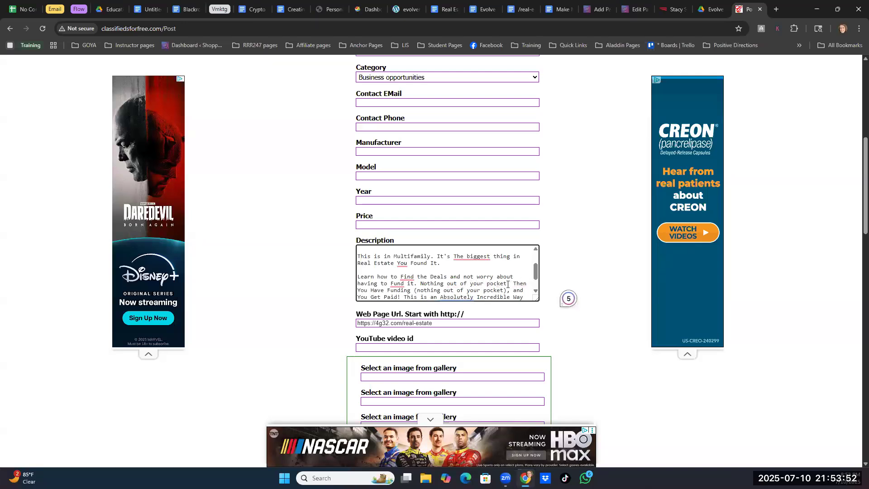
drag(508, 285, 507, 290)
key(BackSpace)
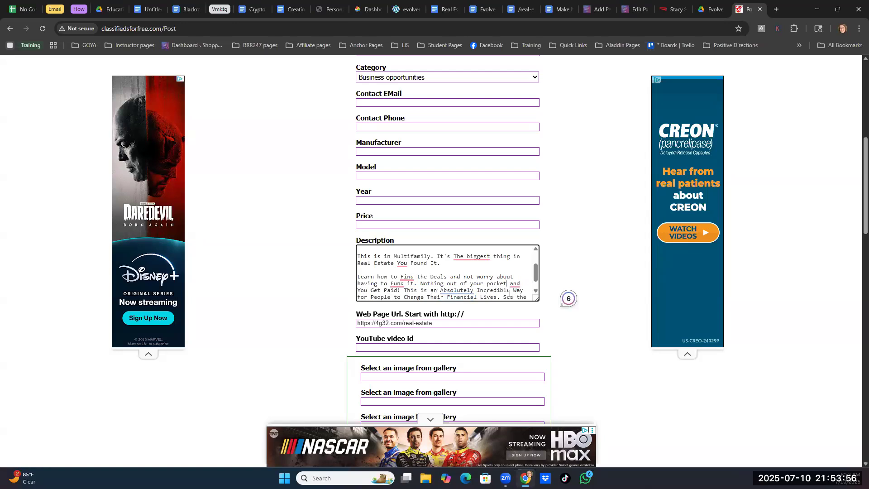
click(511, 284)
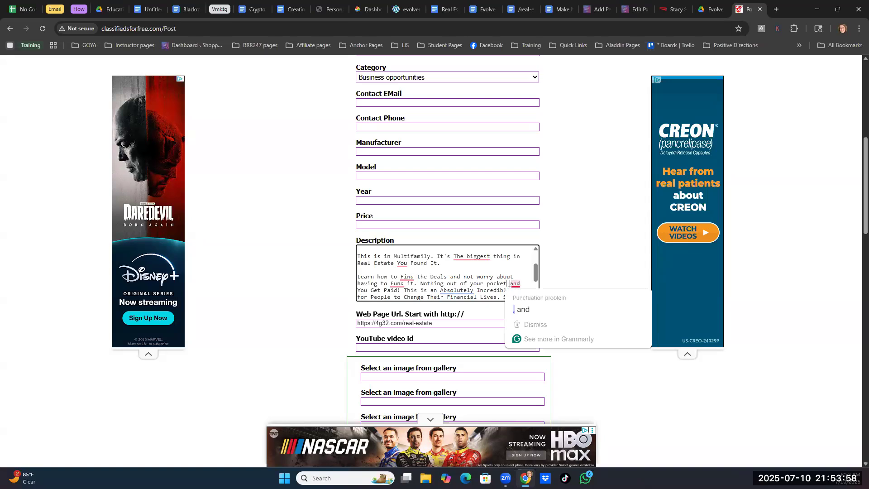
click(507, 284)
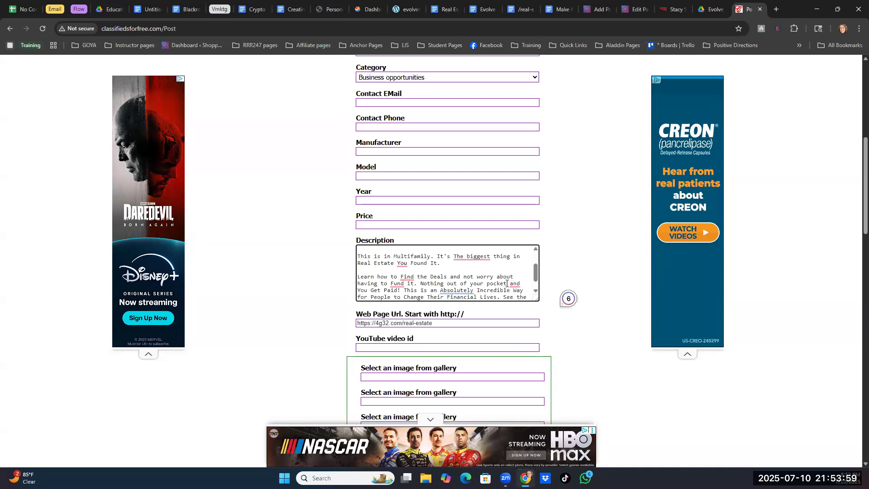
- Move "This is an Absolutely Incredible Way" into a new paragraph after "You Get Paid!", separated by a blank line
click(403, 290)
key(Return)
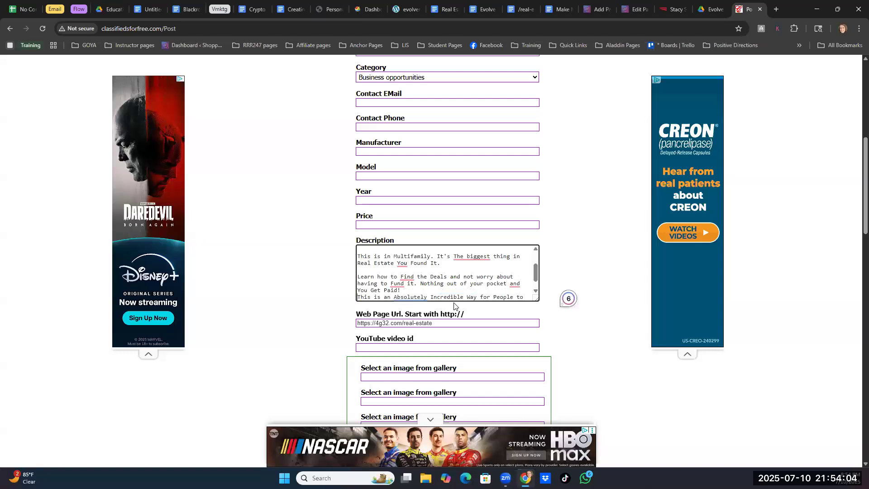
key(Return)
- In the description's last paragraph, replace "Incredible" with "Amazing and Real" and change "See the Details" to "Grab the Details"
scroll(454, 306, down, 1)
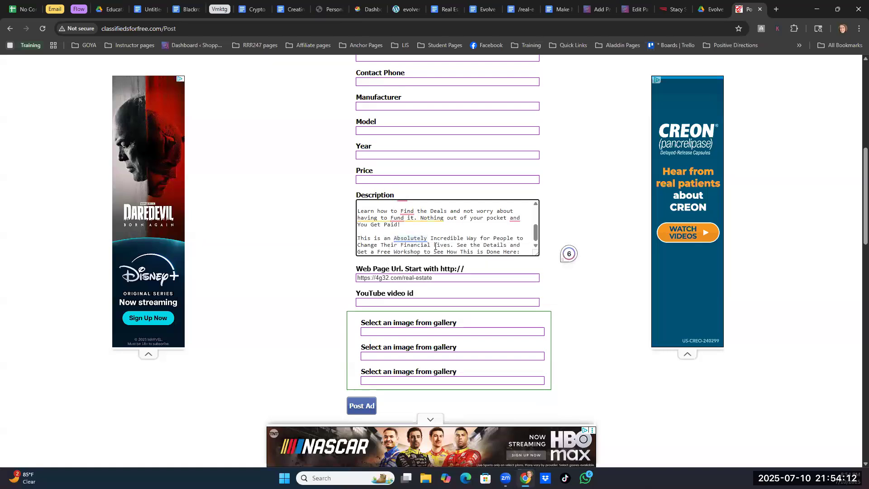
drag(430, 238, 463, 238)
text(Amazing)
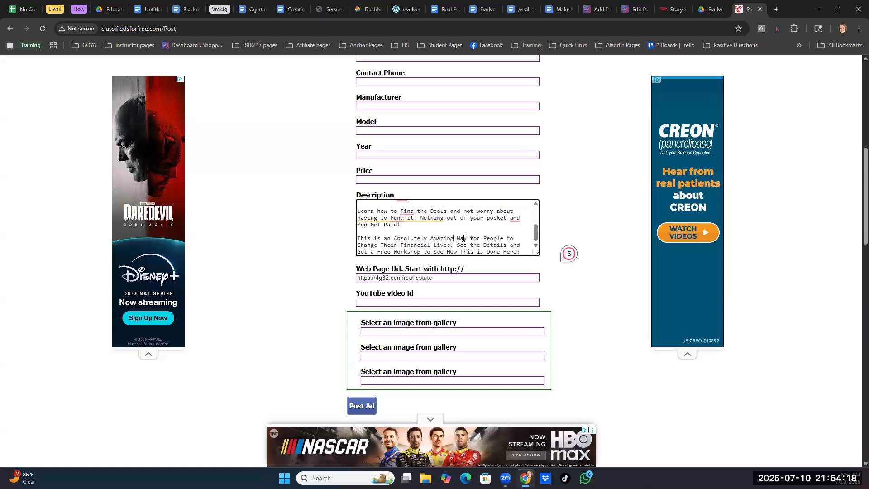
text( and Real)
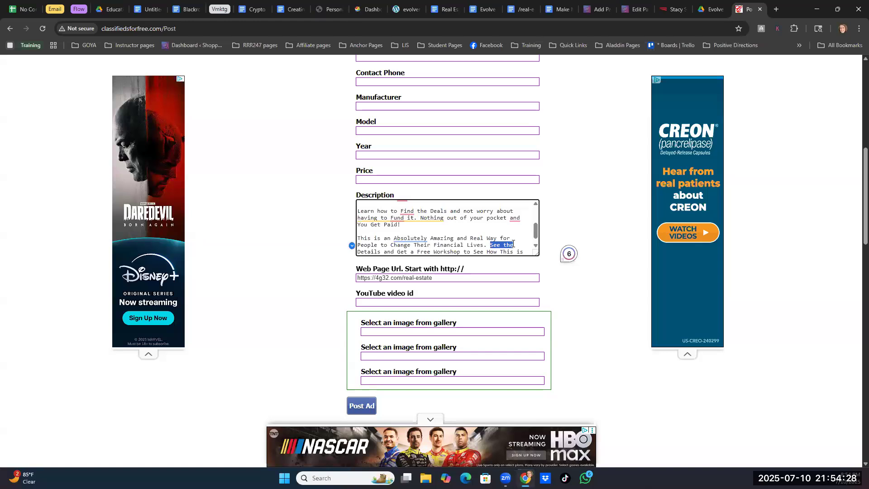
text(Grab)
scroll(497, 248, down, 1)
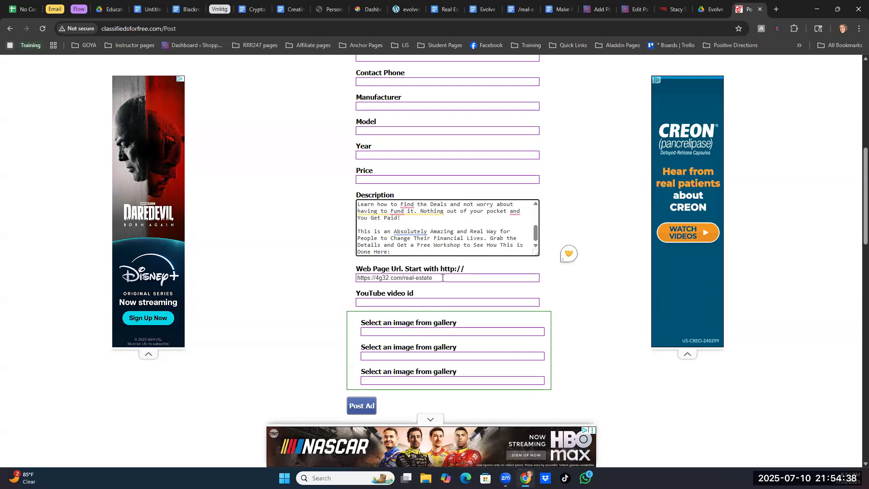
- Switch to Dropbox in a new browser tab and open the evolverealestate folder within RRR247 PBS Files
scroll(463, 256, down, 4)
scroll(458, 264, down, 4)
scroll(548, 193, up, 4)
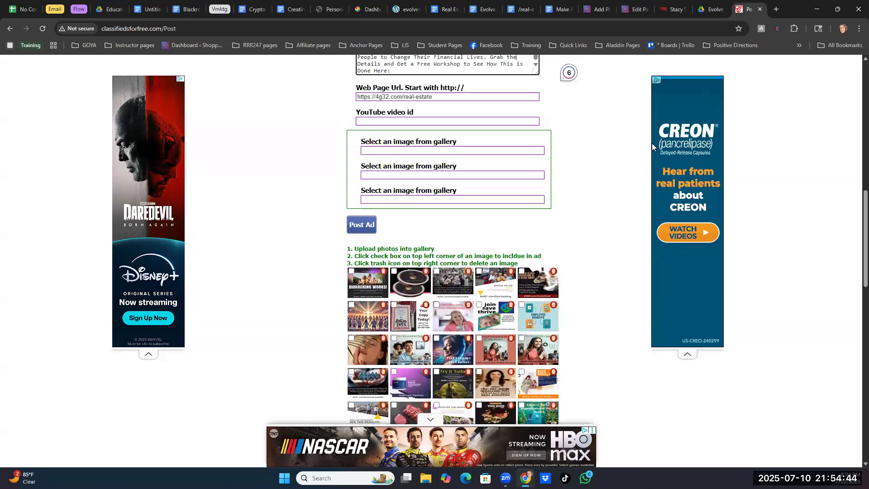
click(776, 9)
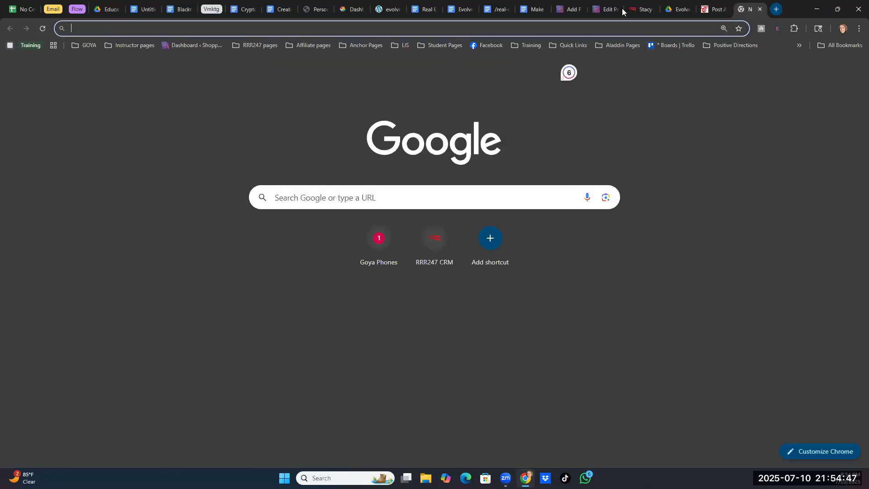
click(354, 46)
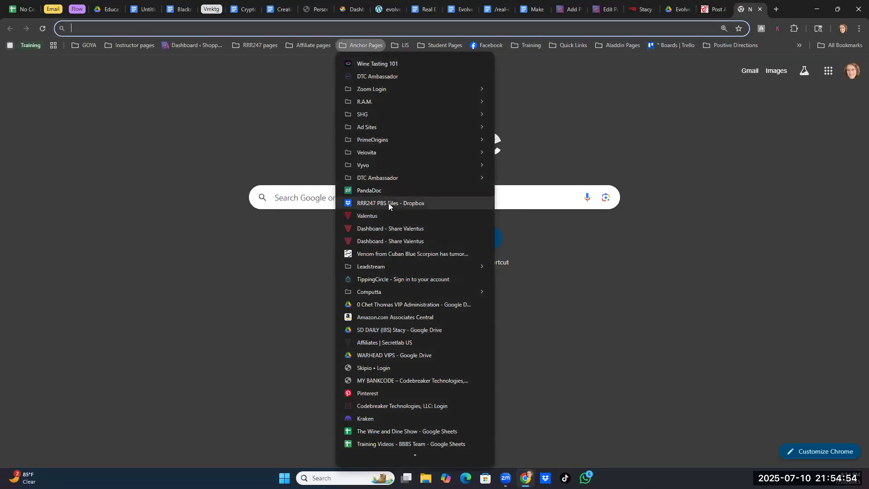
click(489, 203)
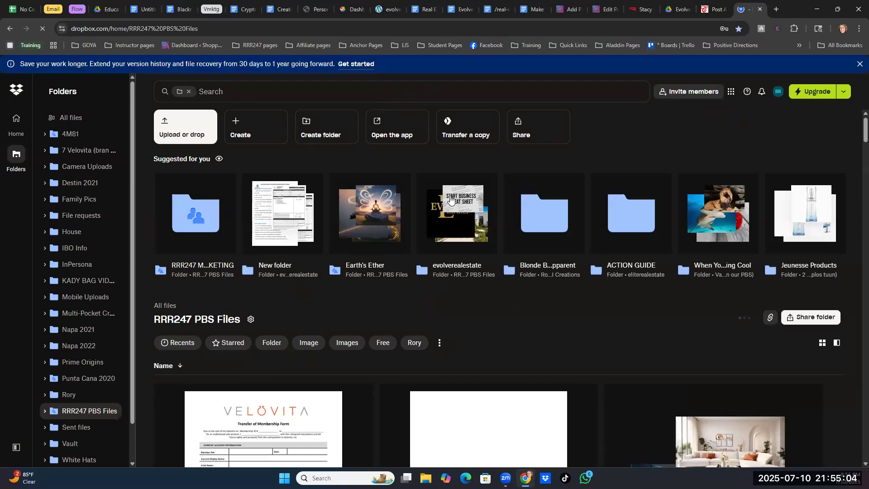
click(456, 267)
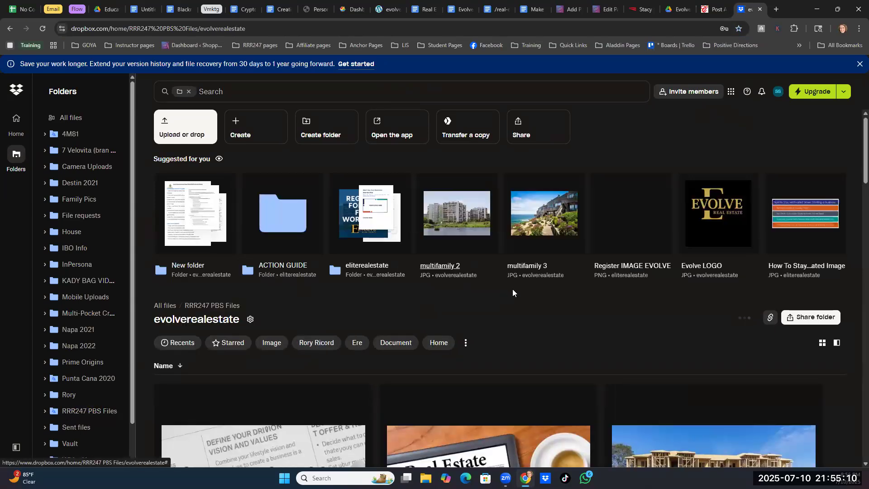
- Open the "multifamly cons" image in the evolverealestate folder and download it
scroll(513, 292, down, 7)
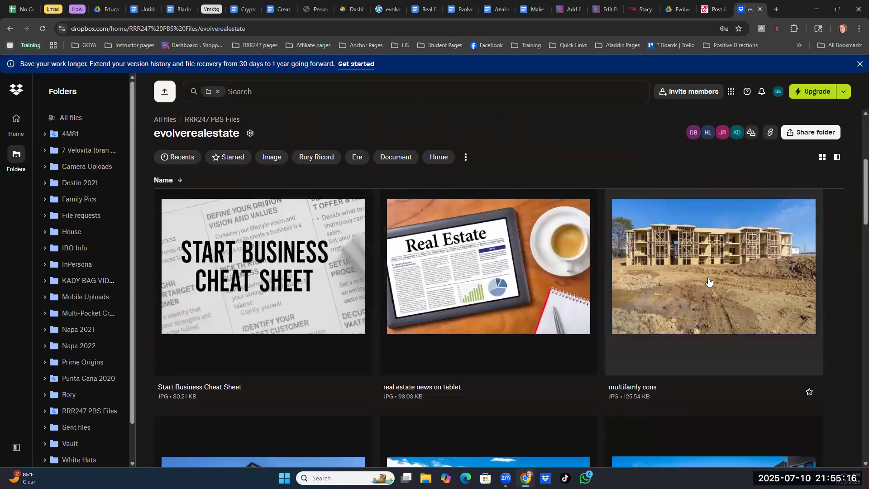
click(621, 205)
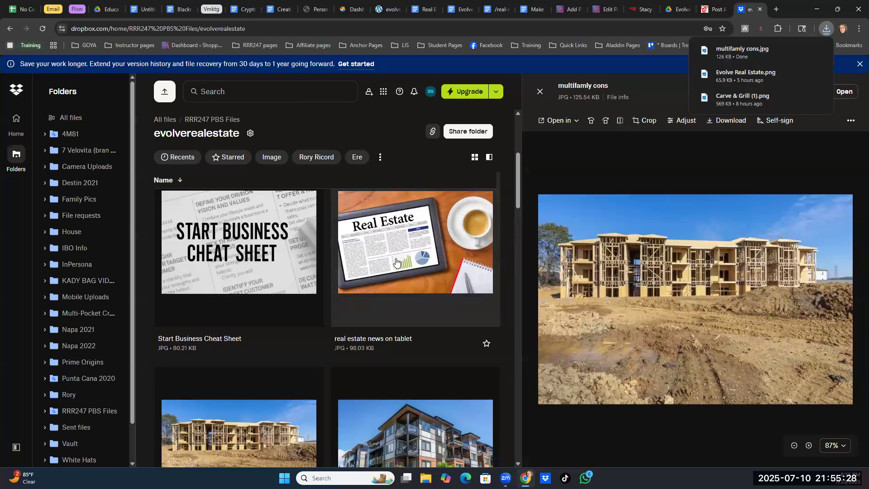
- Download only the "home pricing" image from the evolverealestate folder and clear the file selection
scroll(396, 262, down, 6)
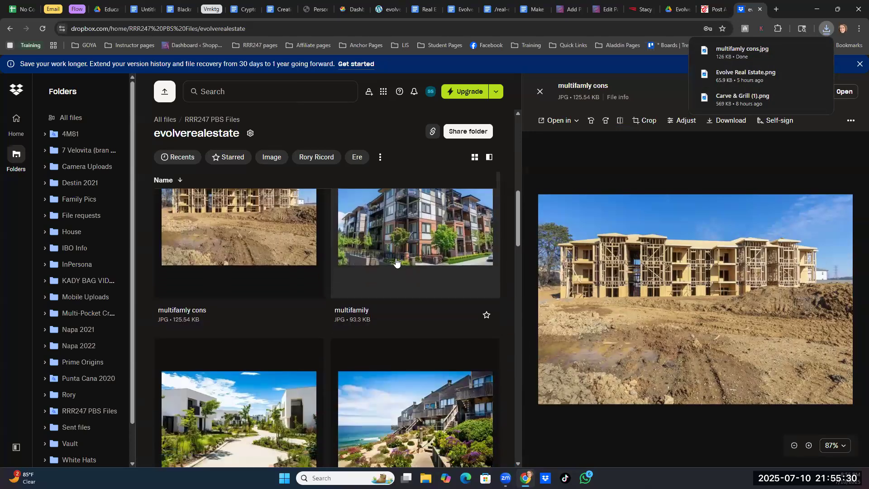
scroll(395, 260, down, 3)
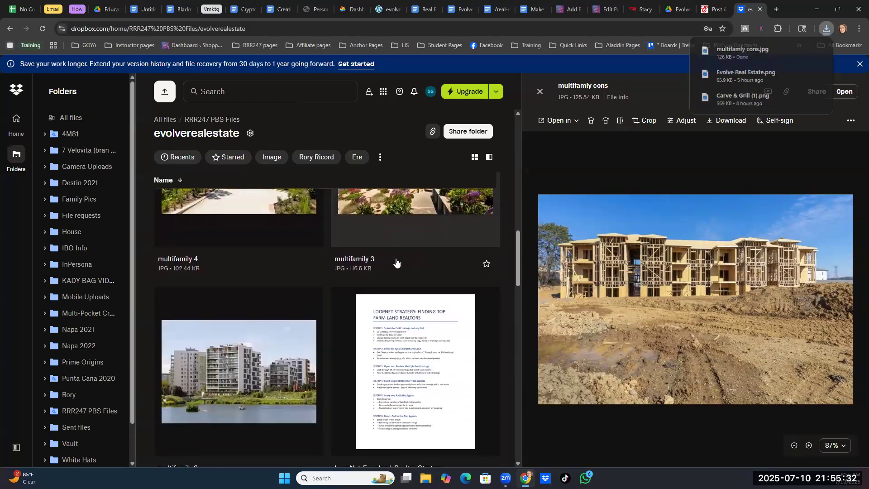
scroll(395, 260, down, 6)
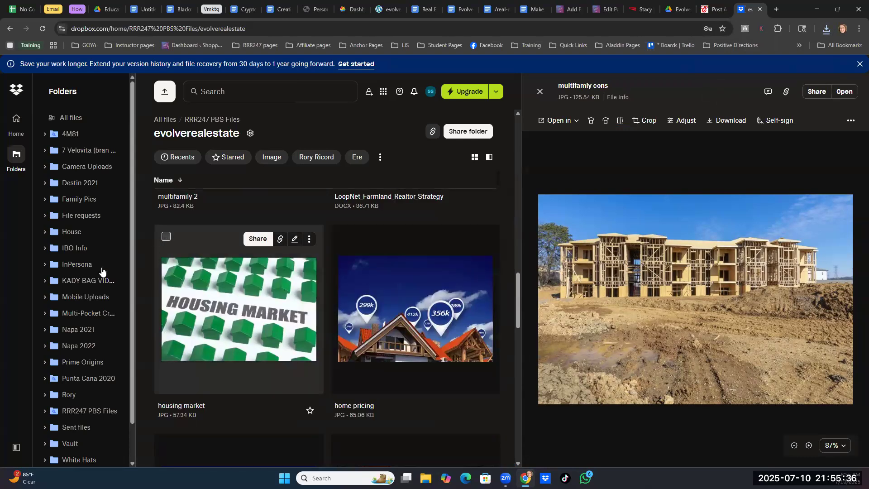
click(165, 236)
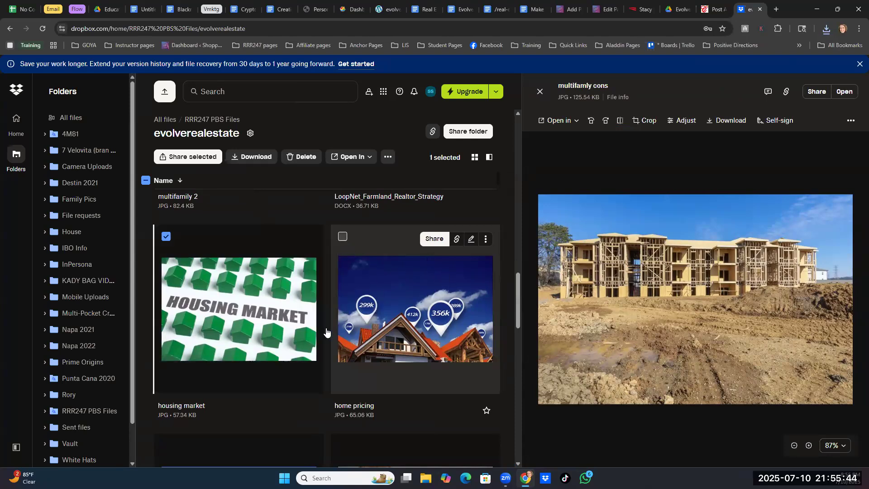
click(342, 238)
click(166, 236)
click(254, 160)
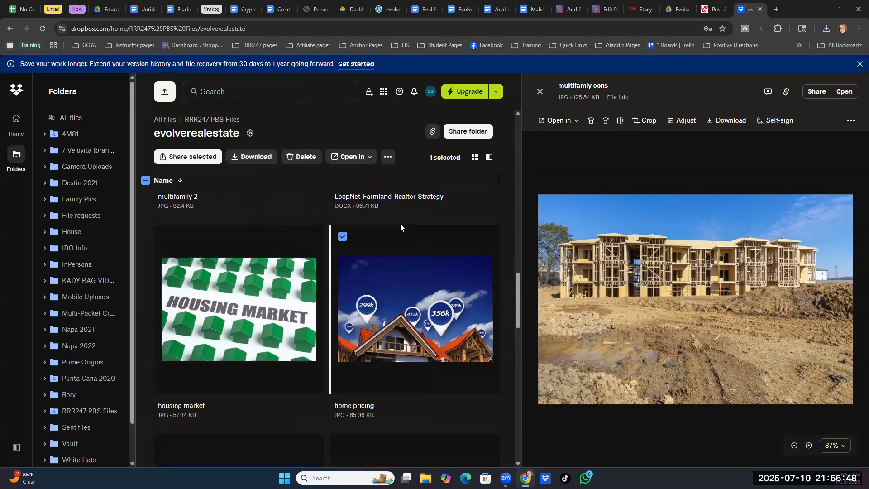
click(342, 237)
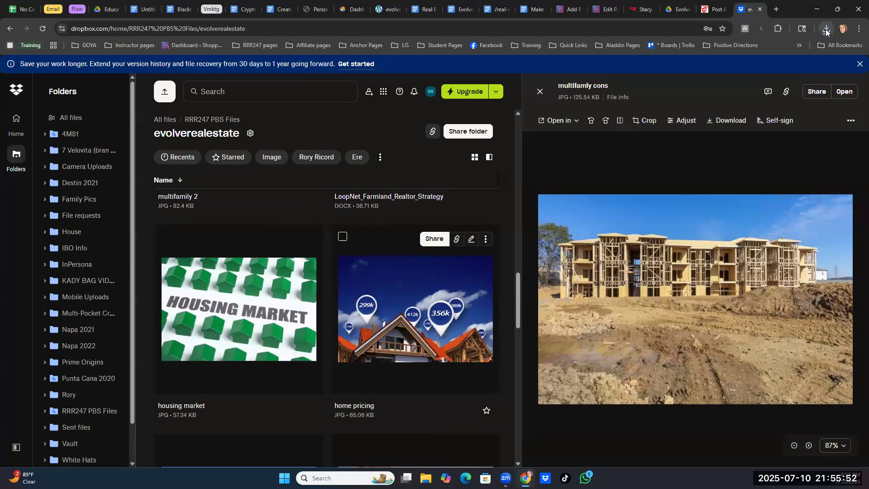
- Check the recent downloads, then return to the classifiedsforfree.com ad form and upload home pricing.jpg from Downloads to the image gallery
click(826, 29)
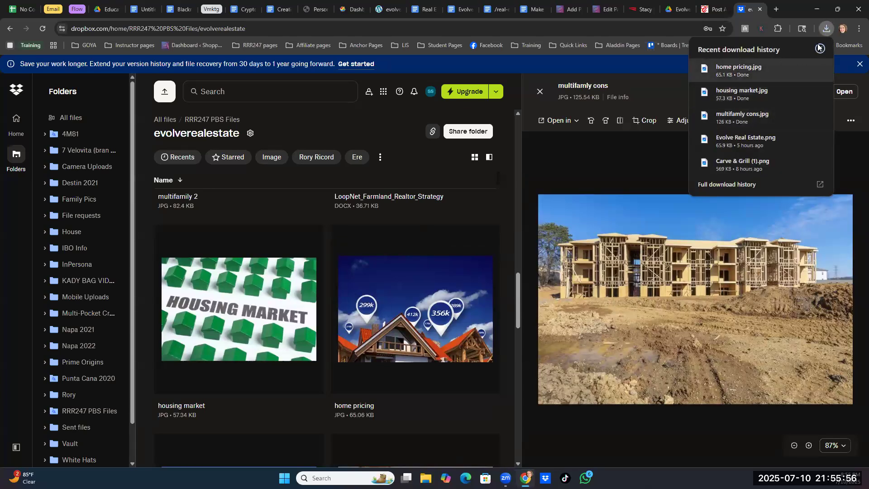
click(712, 10)
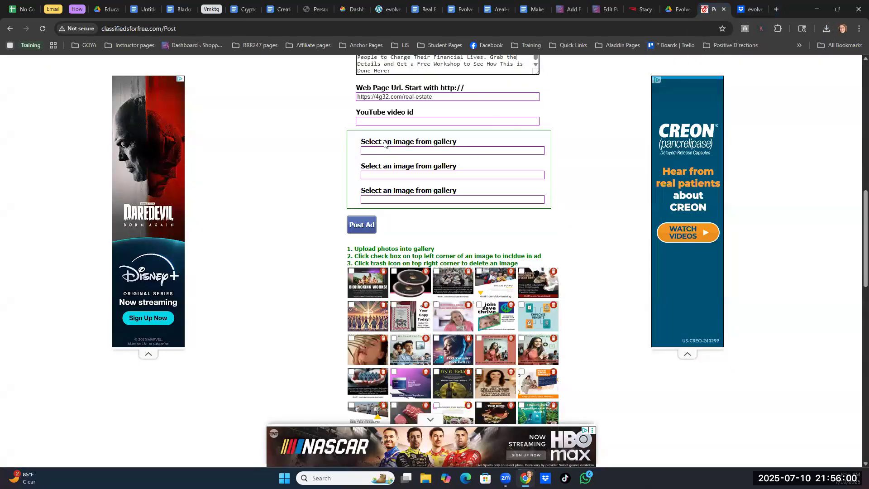
scroll(387, 228, down, 10)
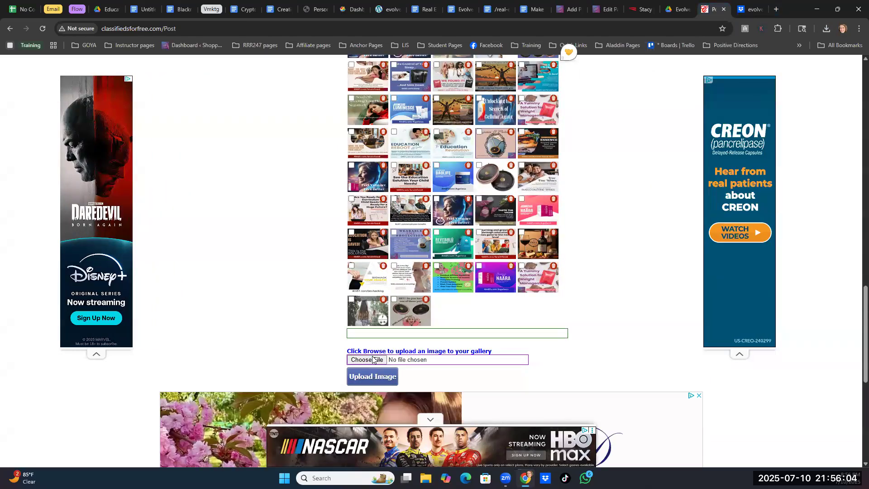
click(366, 360)
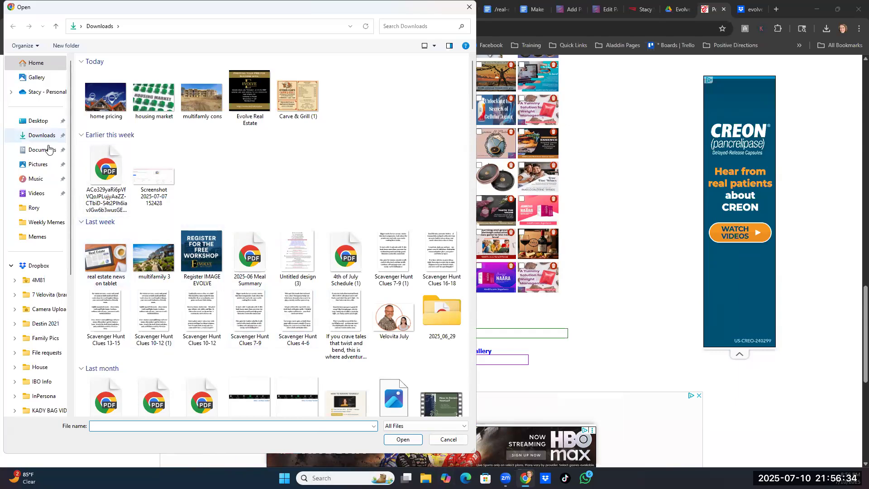
scroll(52, 222, down, 3)
scroll(52, 222, up, 3)
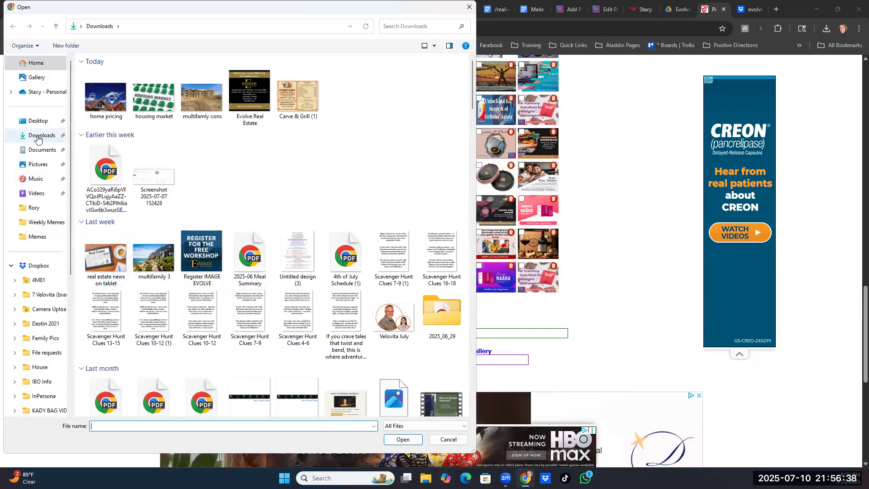
click(38, 139)
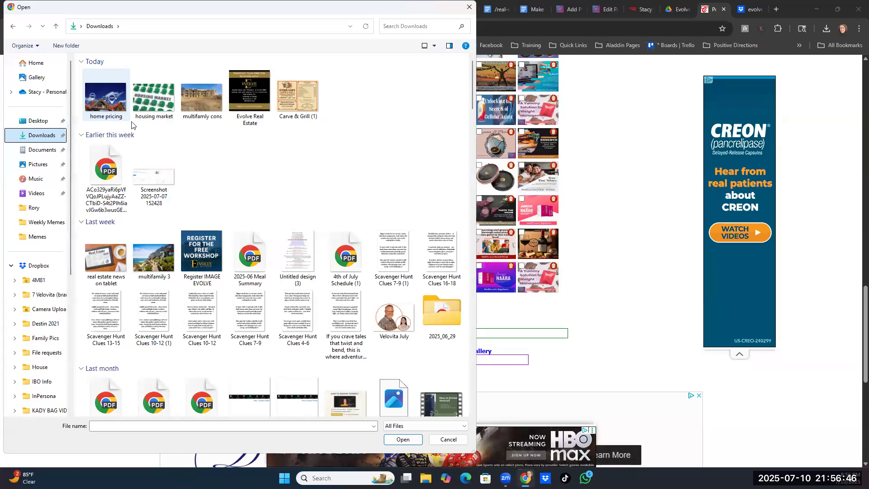
click(106, 99)
click(402, 439)
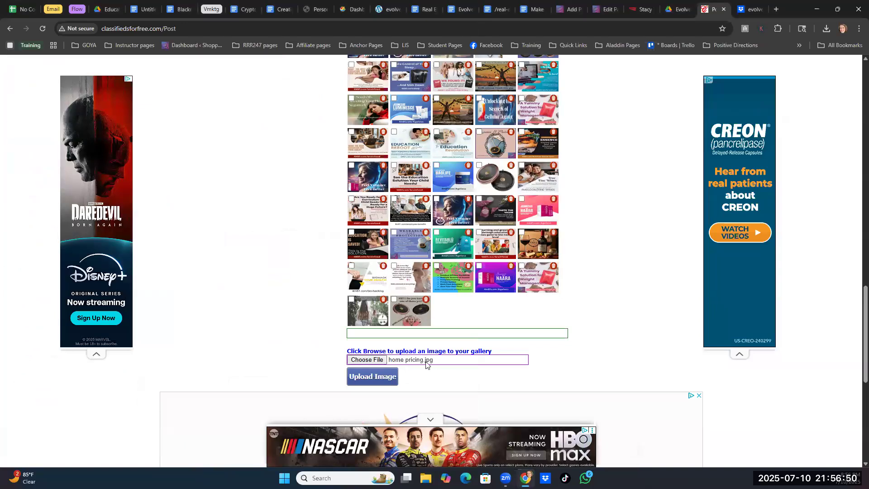
click(362, 379)
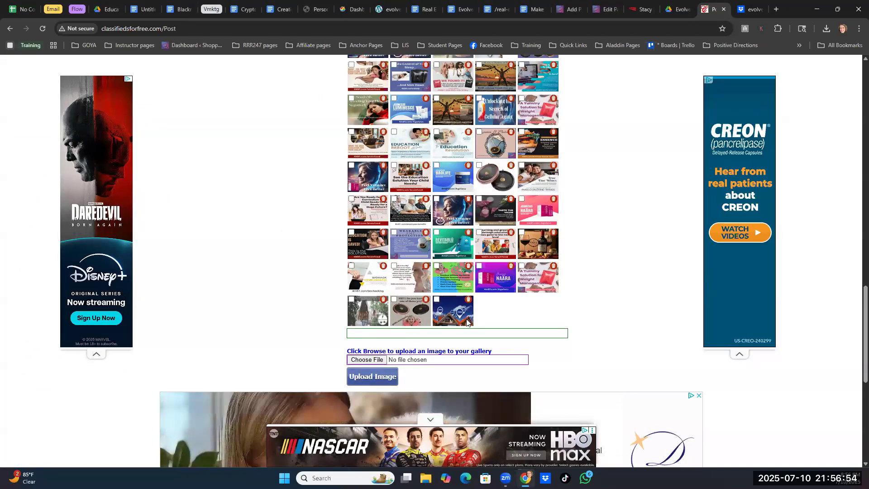
- Upload the "housing market" and "multifamly cons" images from the Downloads folder to the ad gallery
click(380, 361)
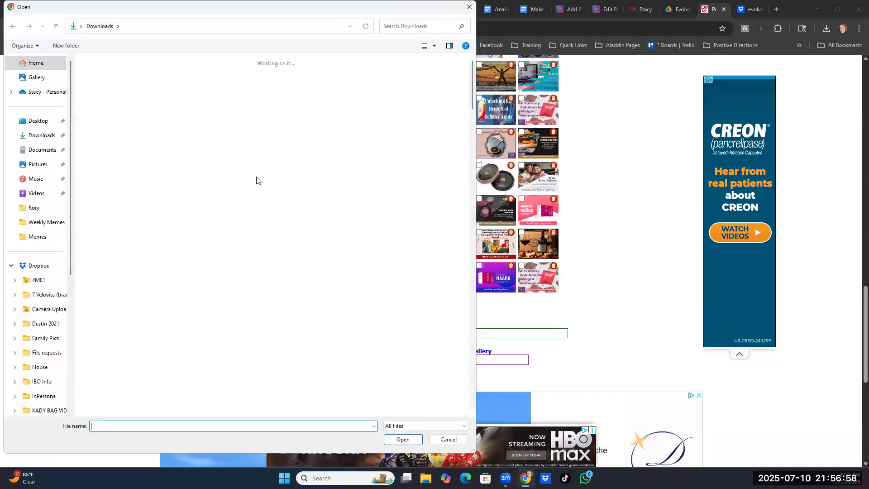
click(157, 105)
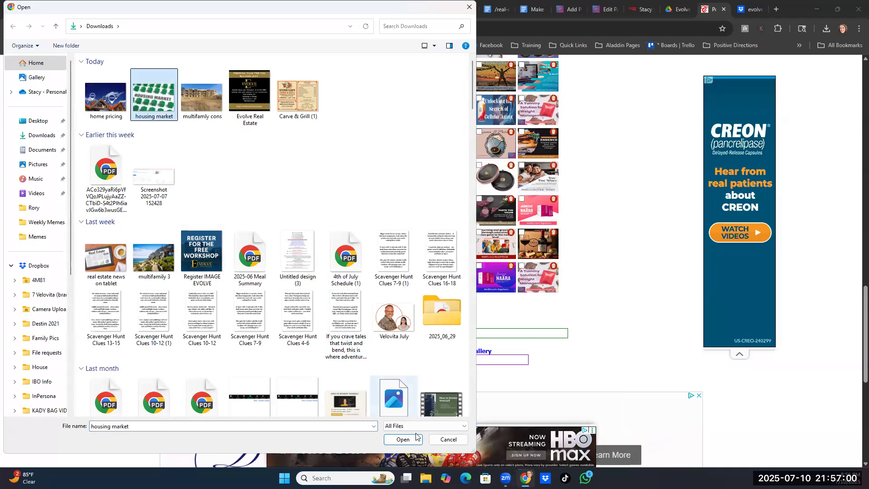
click(402, 439)
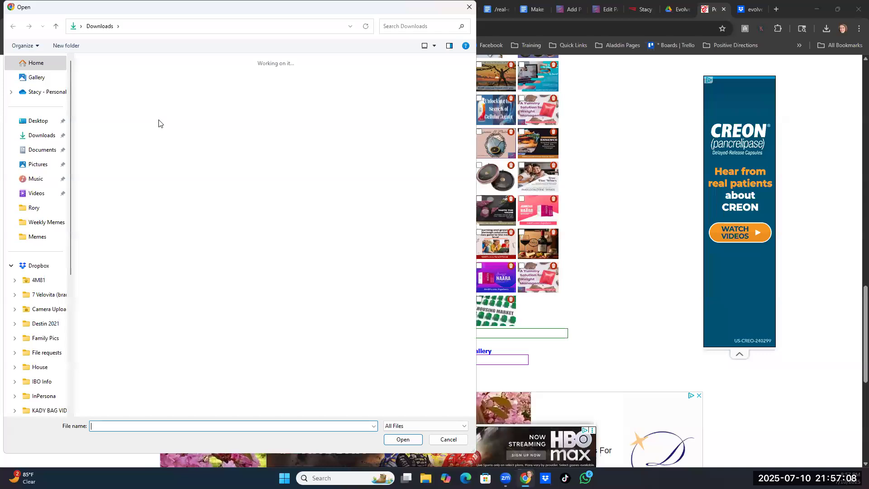
click(200, 106)
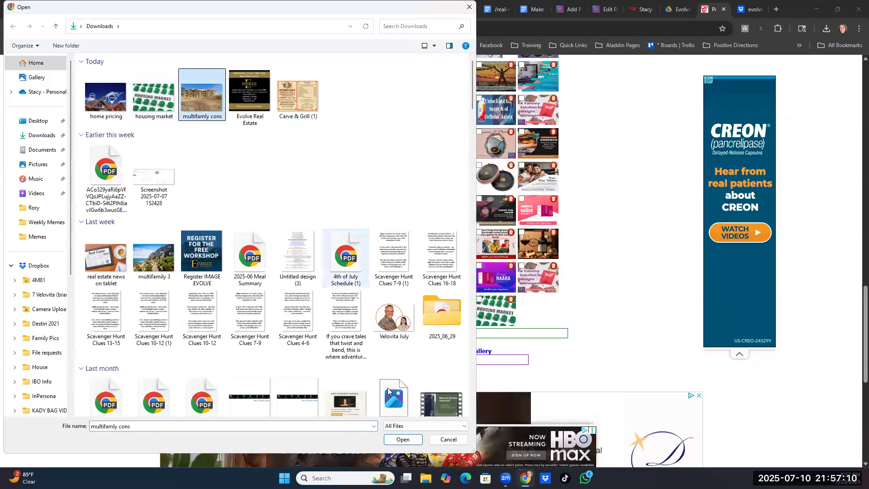
click(403, 439)
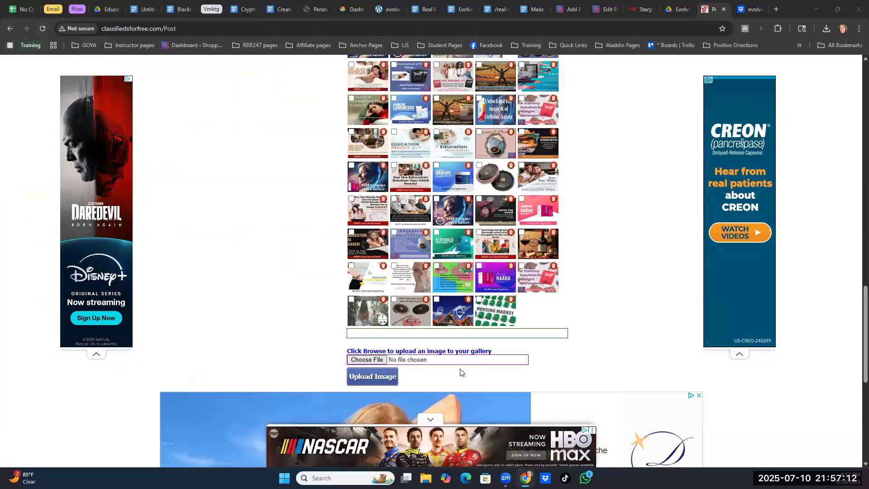
click(357, 380)
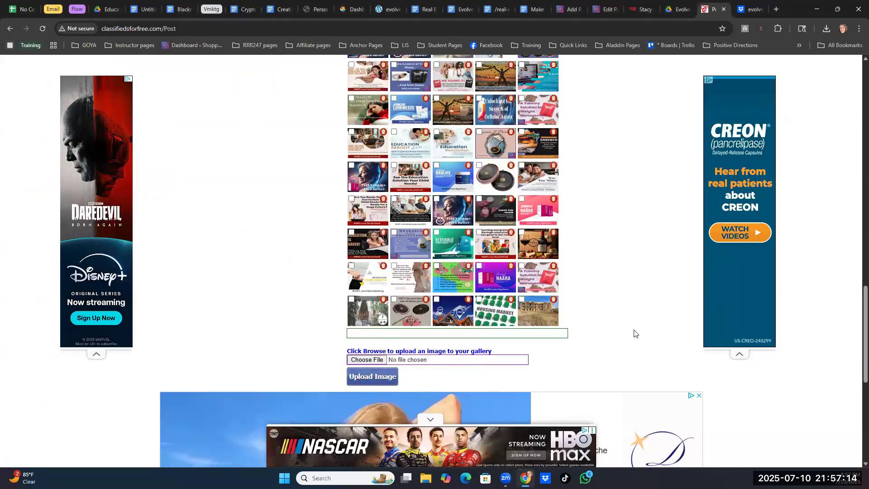
- Include the three newly uploaded gallery images, home pricing, housing market and multifamily construction, in the ad
click(436, 299)
click(478, 299)
click(521, 299)
scroll(582, 302, up, 15)
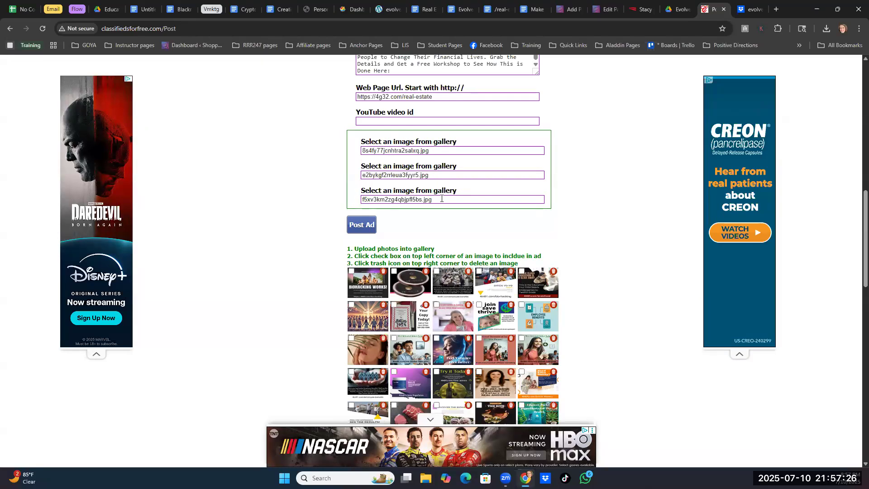
- Switch to the Real Estate Posting Links document and copy "We Fund You. You Need ZERO Down." from the third headline
scroll(577, 249, up, 4)
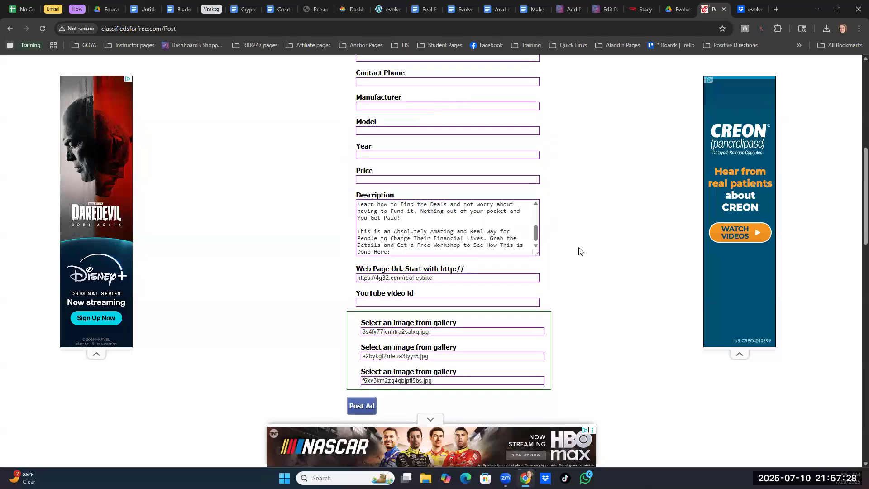
scroll(596, 262, up, 6)
scroll(596, 263, up, 1)
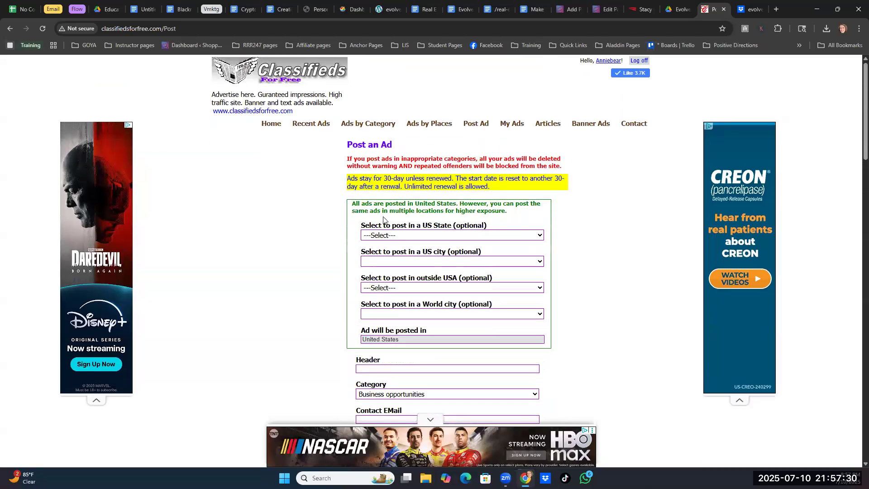
scroll(569, 297, down, 3)
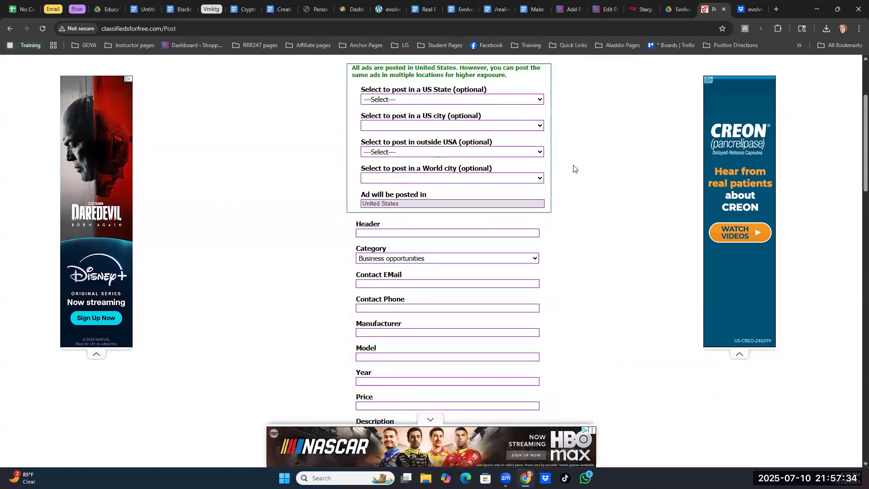
click(421, 10)
scroll(409, 304, down, 5)
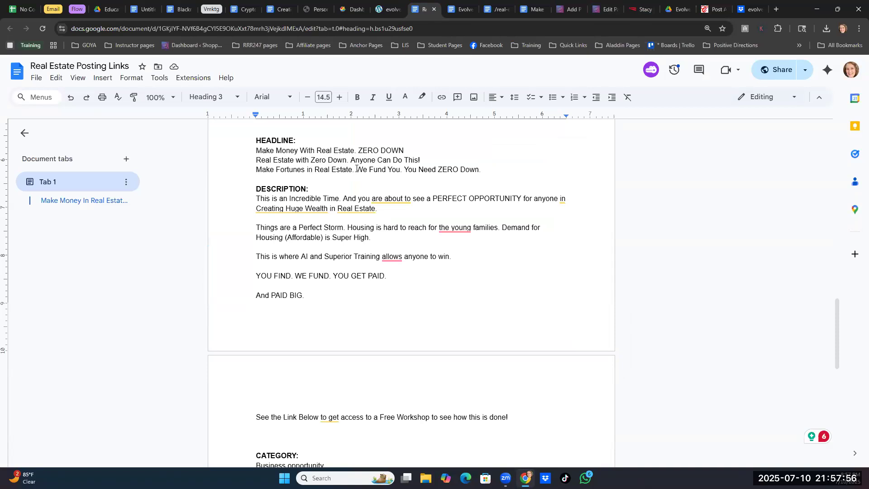
drag(356, 169, 481, 167)
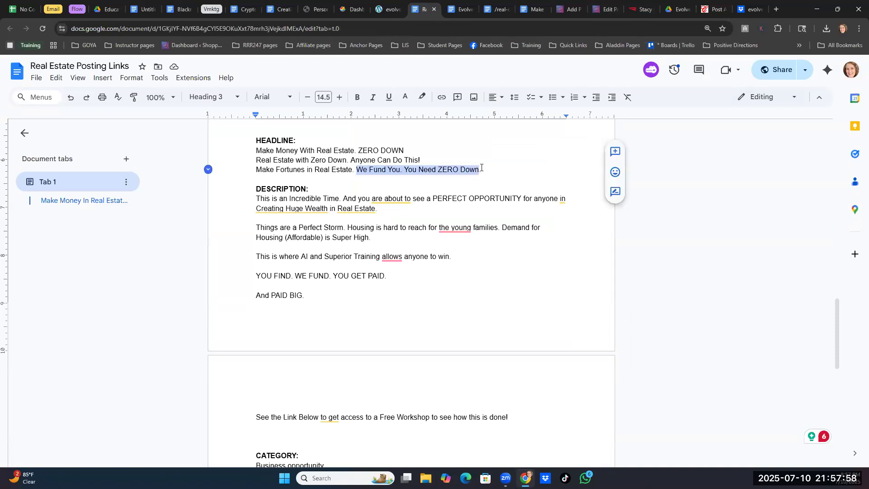
right_click(437, 167)
click(466, 194)
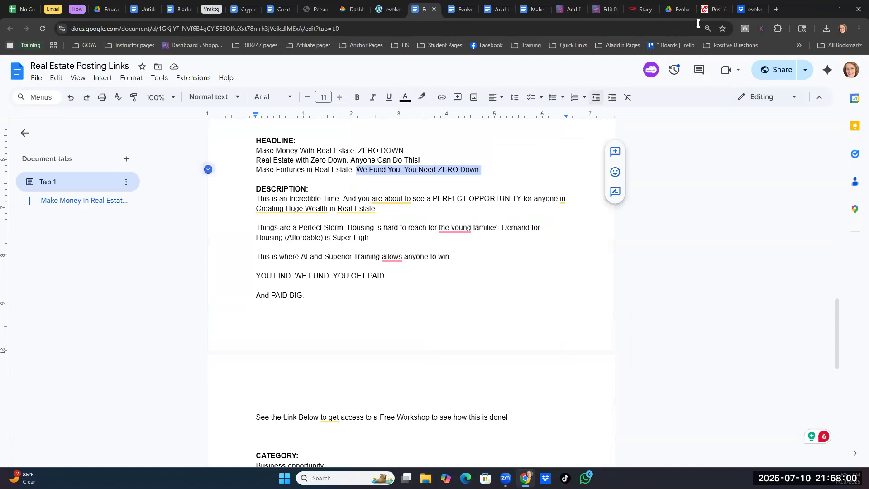
- Back in the classifieds ad form, set the header to "MultiFamily Real Estate Investing...We Fund You. You Need ZERO Down", without a final period
click(713, 10)
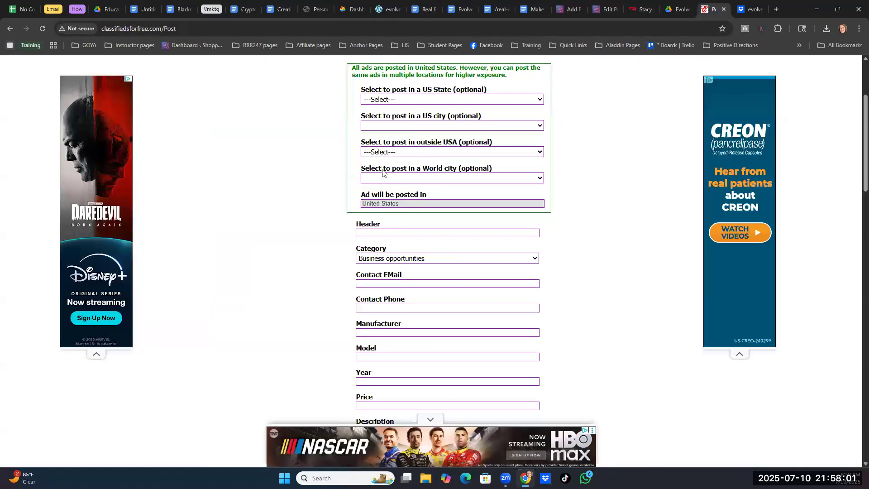
click(399, 231)
text(R)
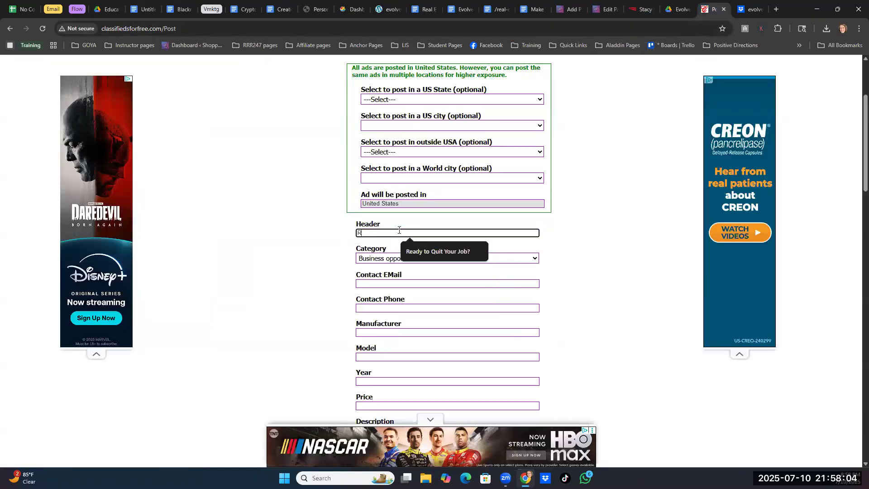
text(eal Estate Investing...)
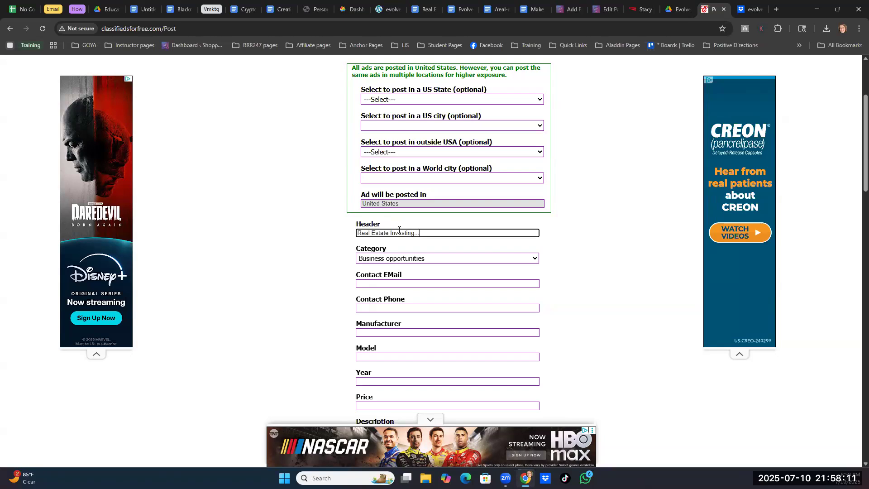
key(ctrl+v)
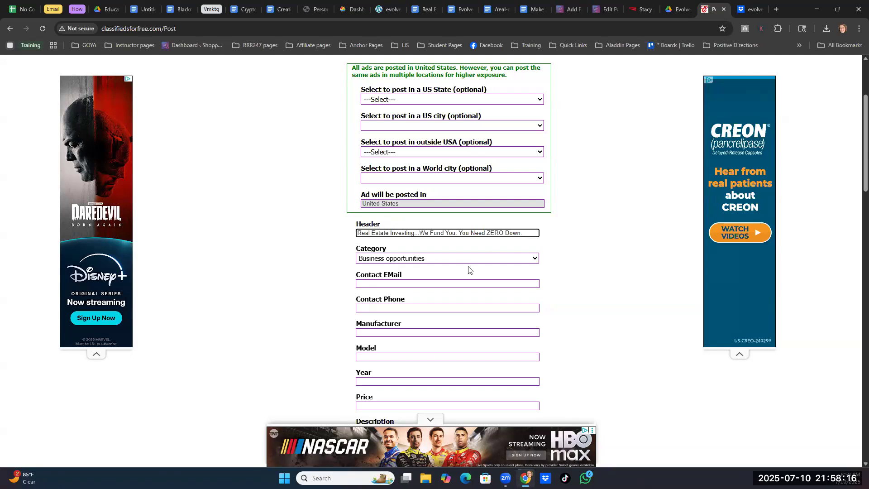
text(Multi)
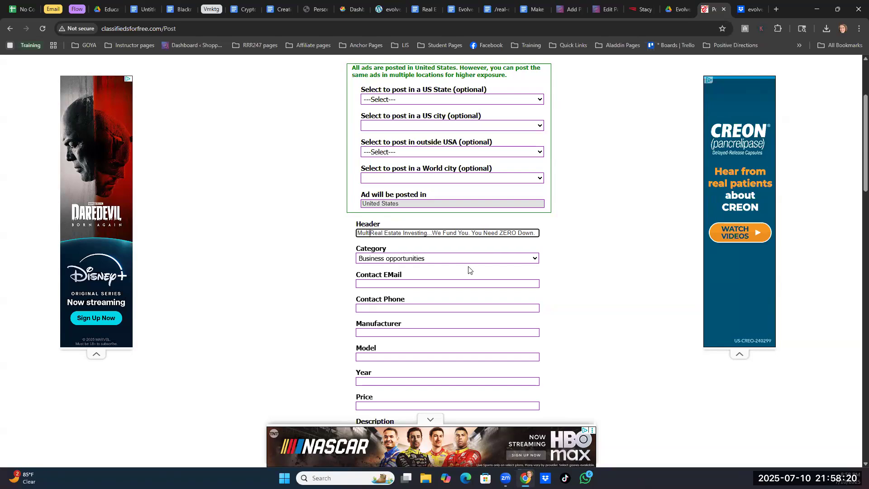
text(Family)
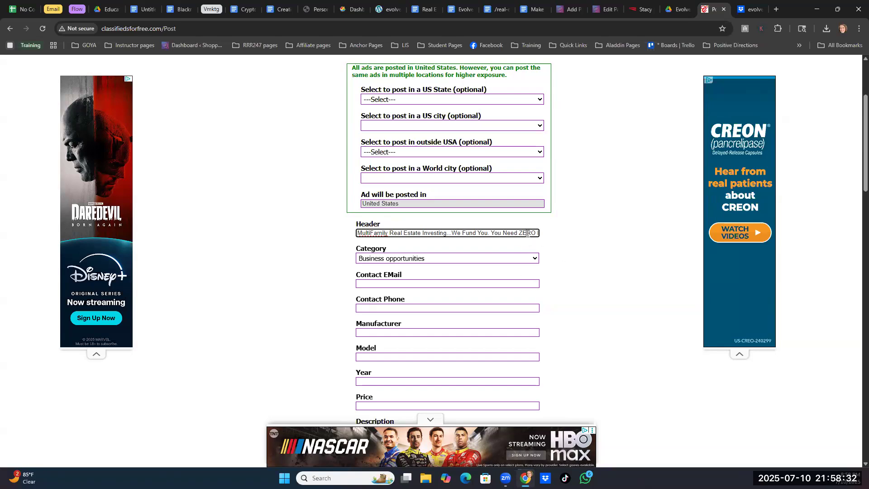
text(Down)
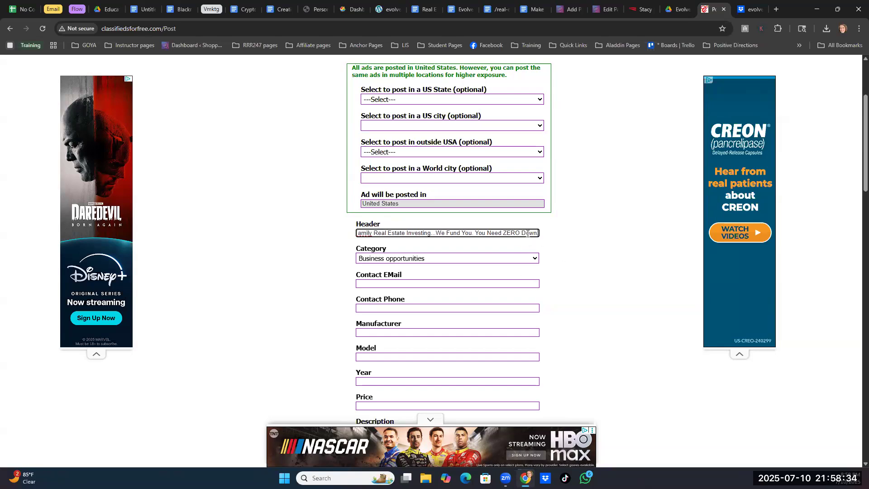
key(BackSpace)
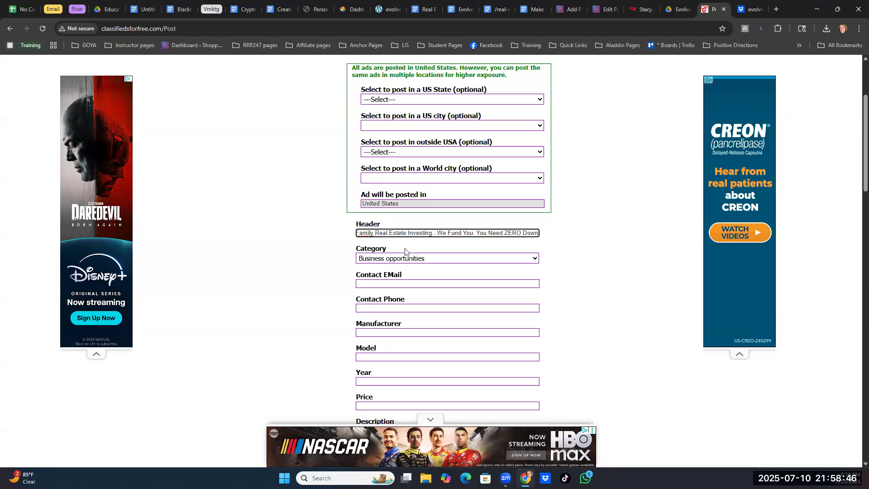
- Fill in the contact e-mail with the saved address, post the ad and review the published listing
click(396, 283)
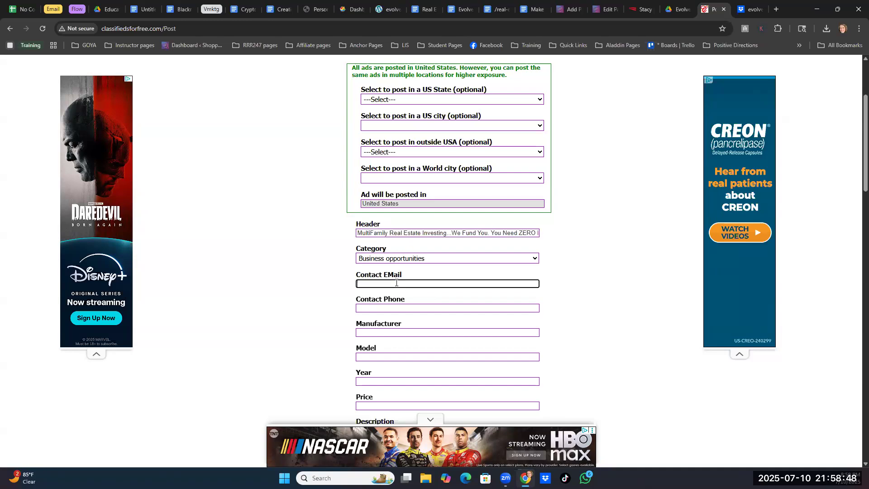
click(420, 303)
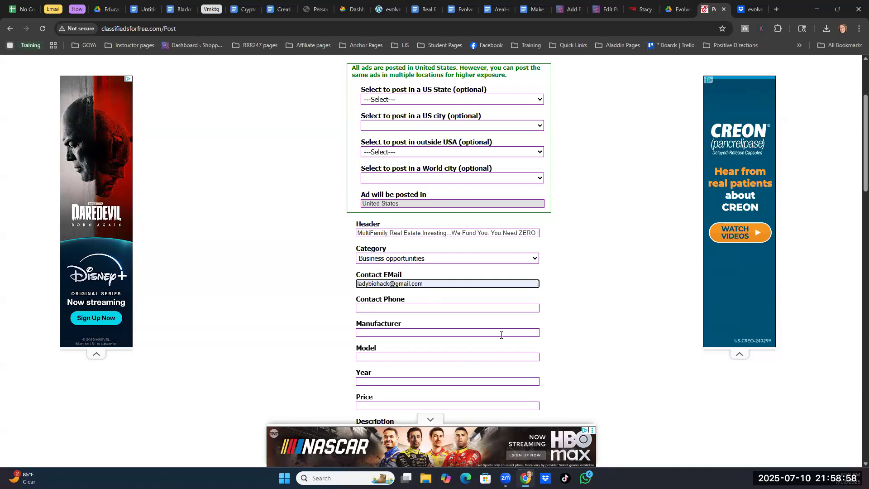
scroll(442, 251, down, 2)
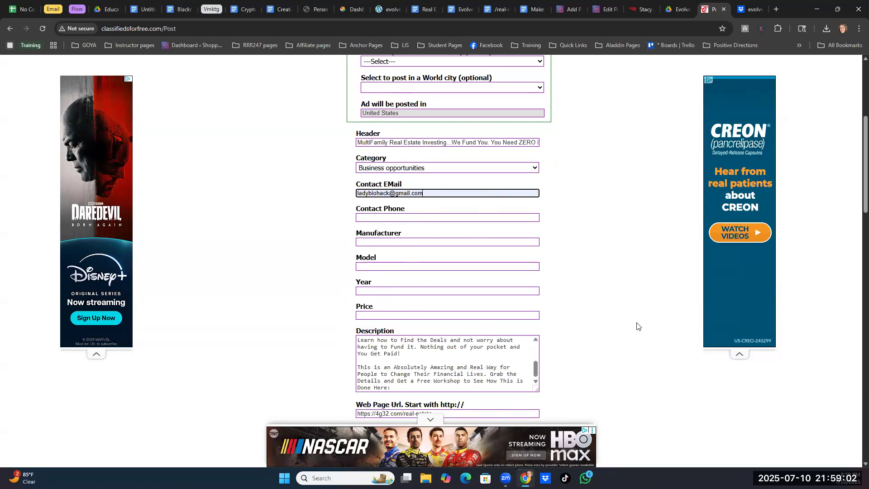
scroll(642, 327, down, 8)
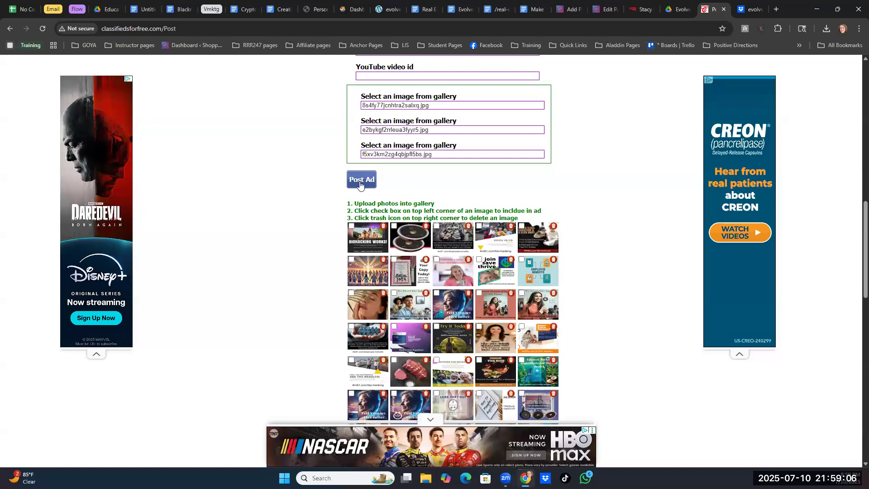
click(360, 180)
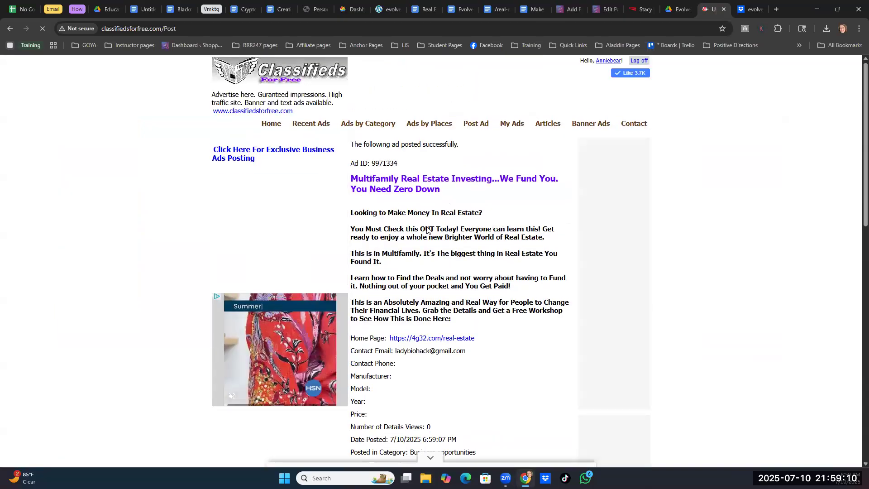
scroll(470, 253, down, 3)
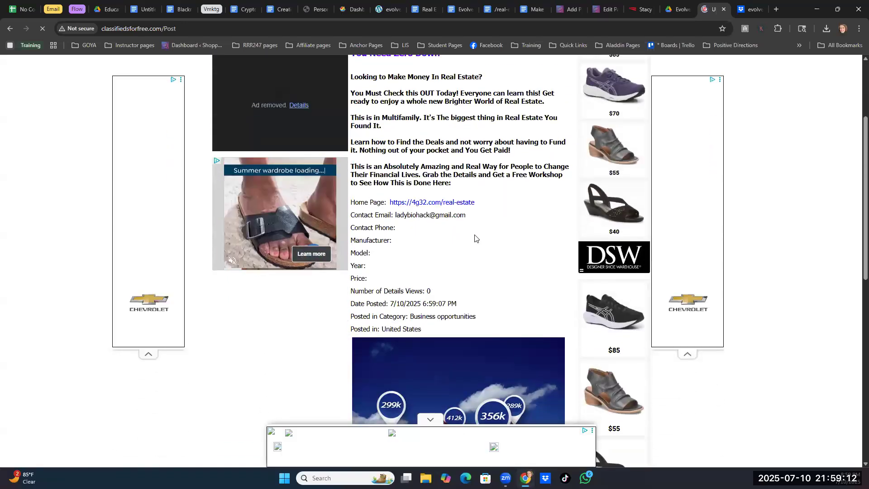
- Review the published ad, return to the ad form and post the same ad for the state of Alabama
scroll(476, 245, up, 1)
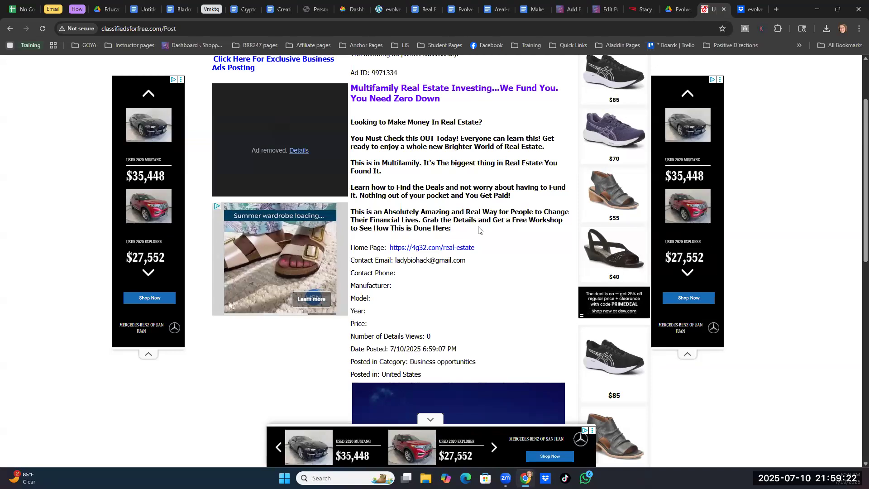
scroll(484, 233, down, 10)
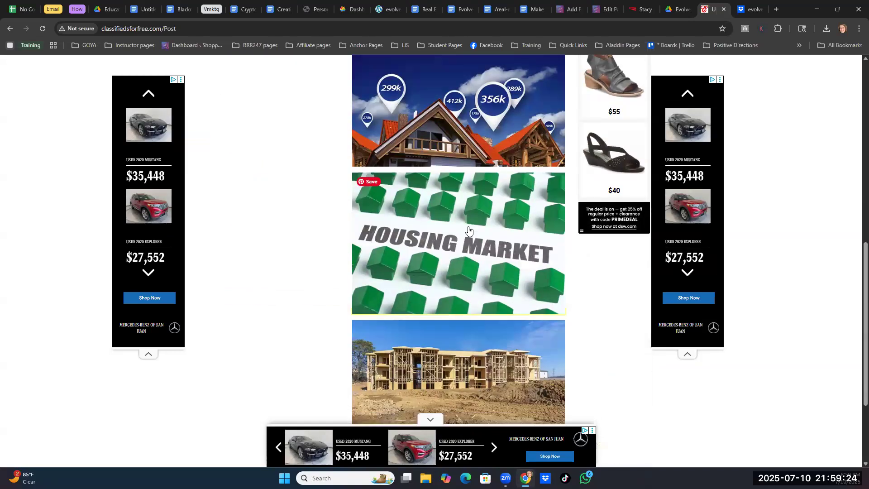
click(408, 346)
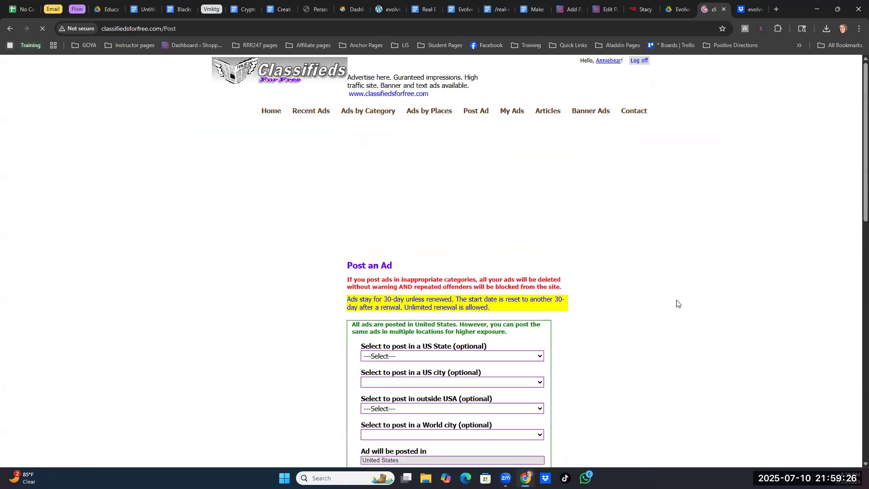
scroll(578, 225, down, 3)
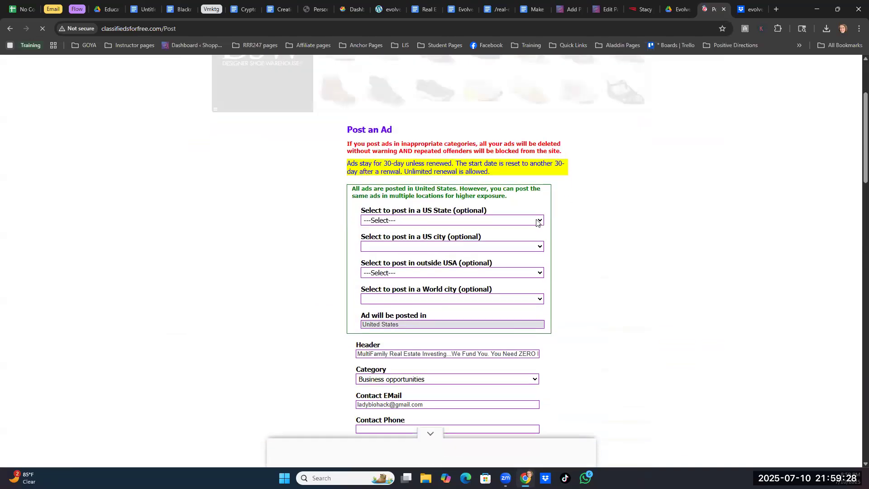
click(541, 221)
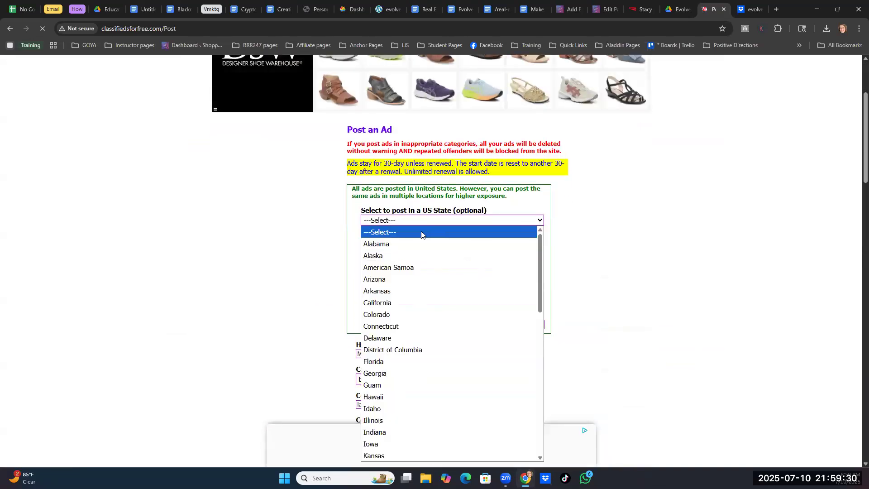
click(389, 244)
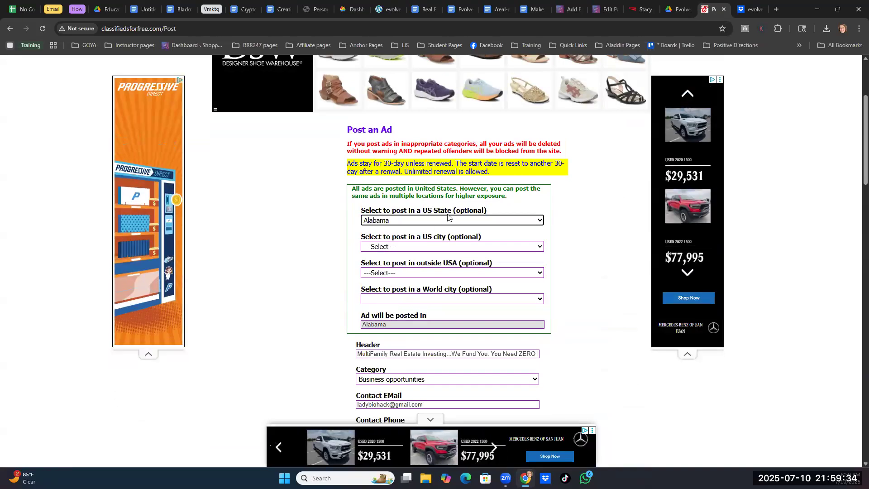
scroll(557, 233, down, 13)
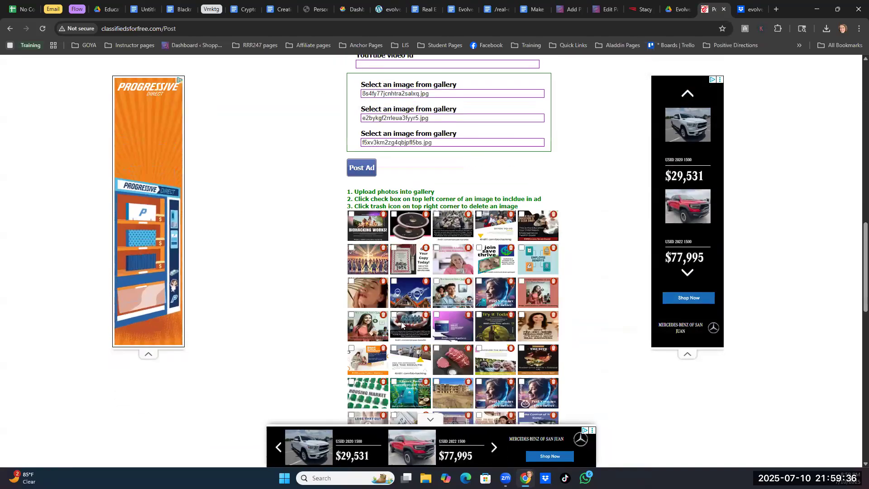
click(366, 168)
- Go back to the ad form, post the same ad for the state of Alaska and review the published listing
scroll(559, 229, down, 15)
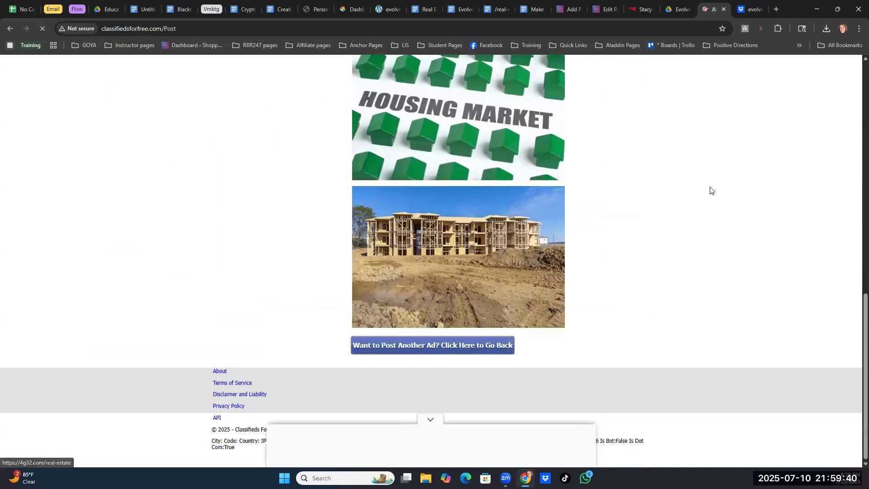
click(486, 225)
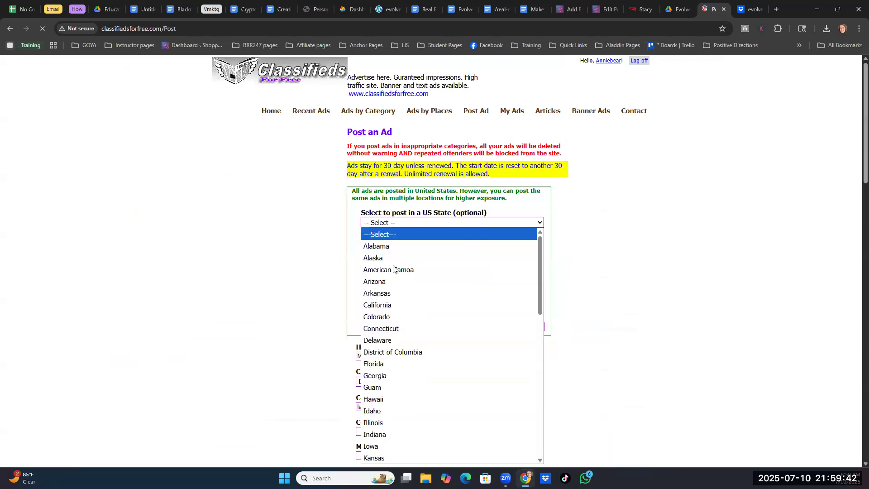
click(385, 257)
scroll(662, 264, down, 10)
click(360, 302)
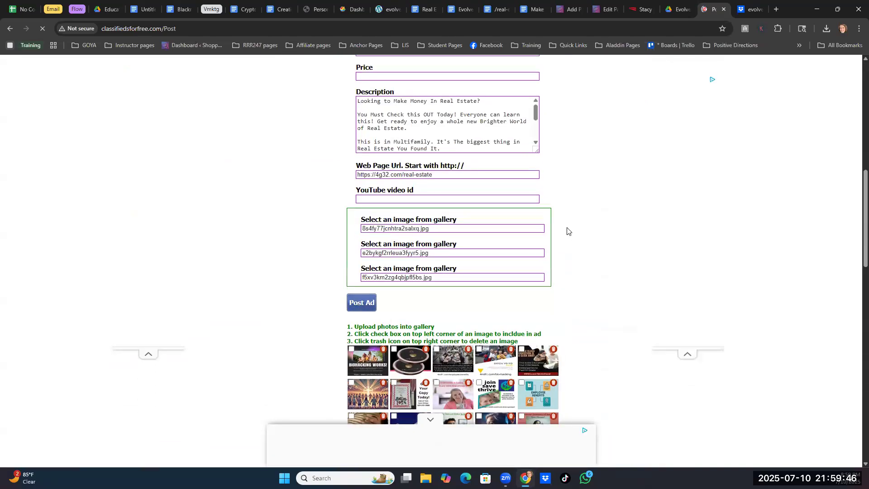
scroll(494, 236, down, 15)
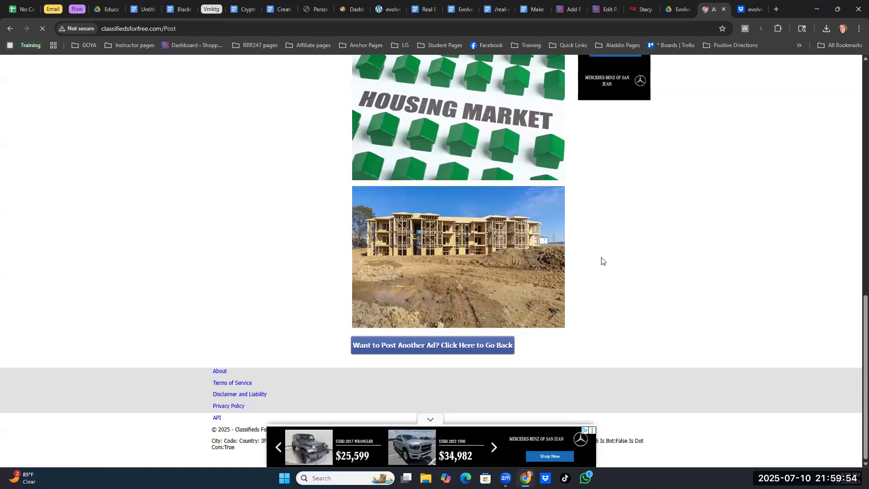
scroll(624, 257, up, 7)
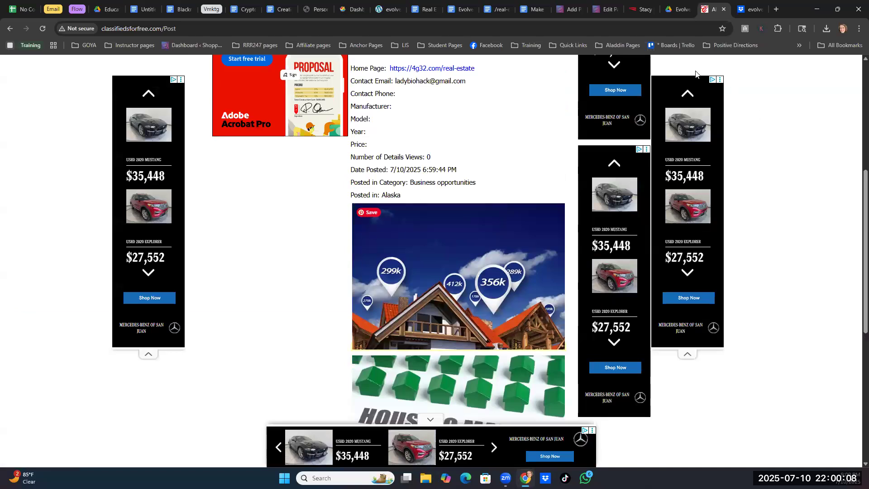
- Return to the ad form and post the same ad for the city of Birmingham in Alabama
scroll(452, 235, down, 7)
click(424, 346)
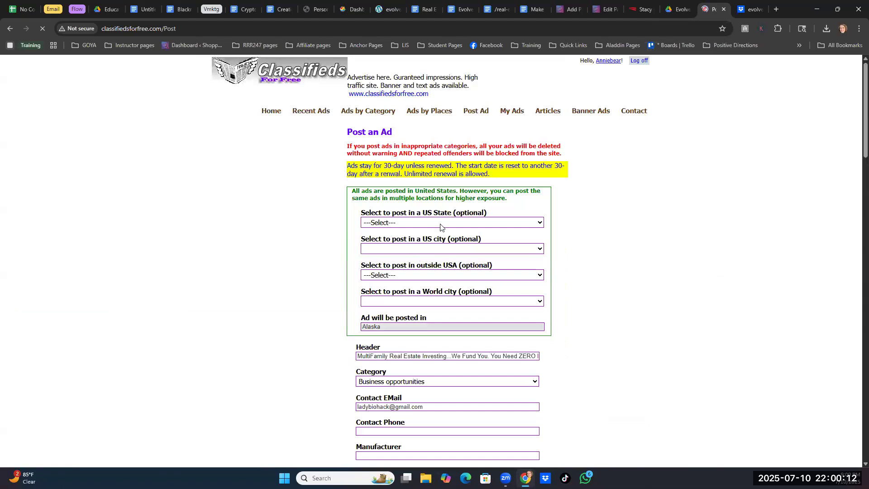
click(441, 224)
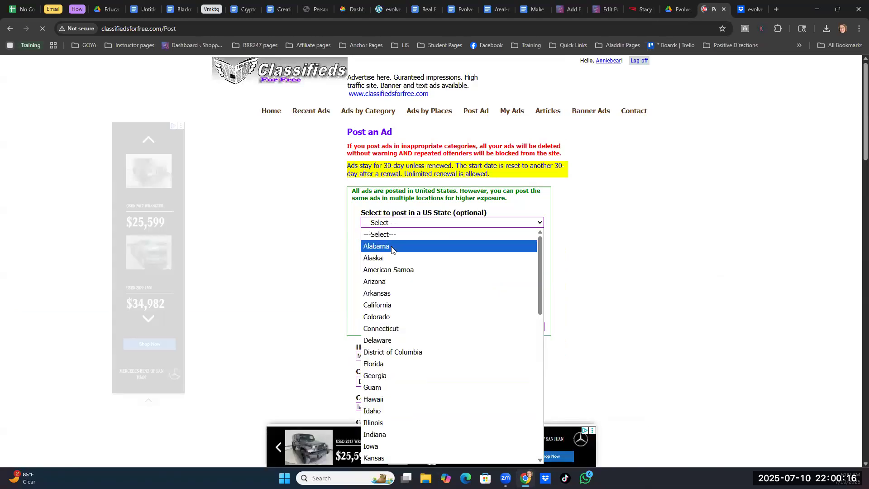
click(392, 247)
click(539, 261)
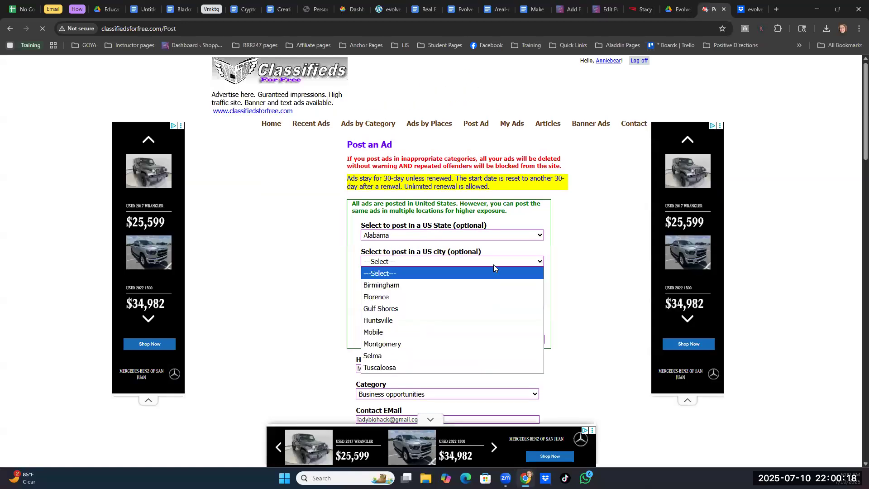
click(392, 285)
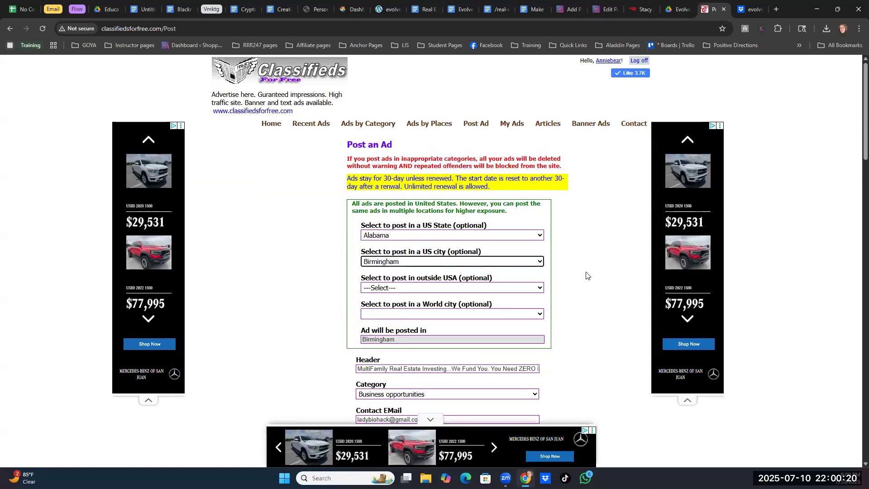
scroll(312, 322, down, 8)
click(361, 405)
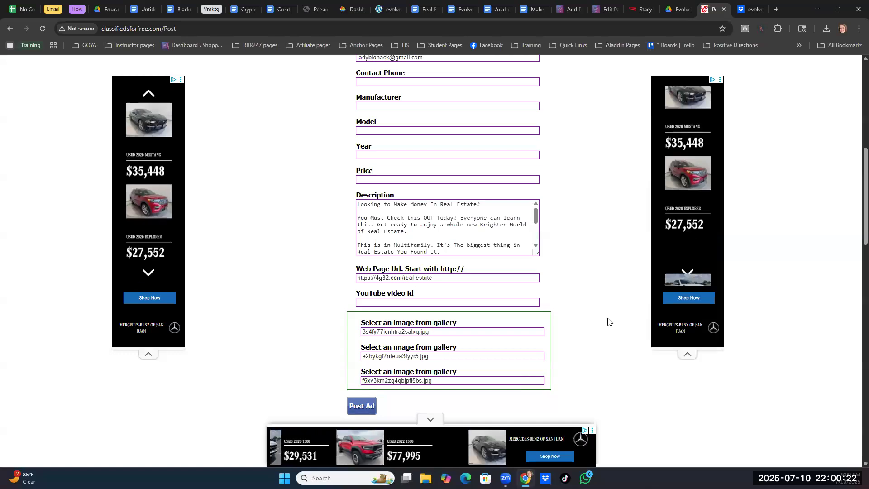
- Return to the ad form and post the same ad for the city of Florence in Alabama
scroll(578, 257, down, 12)
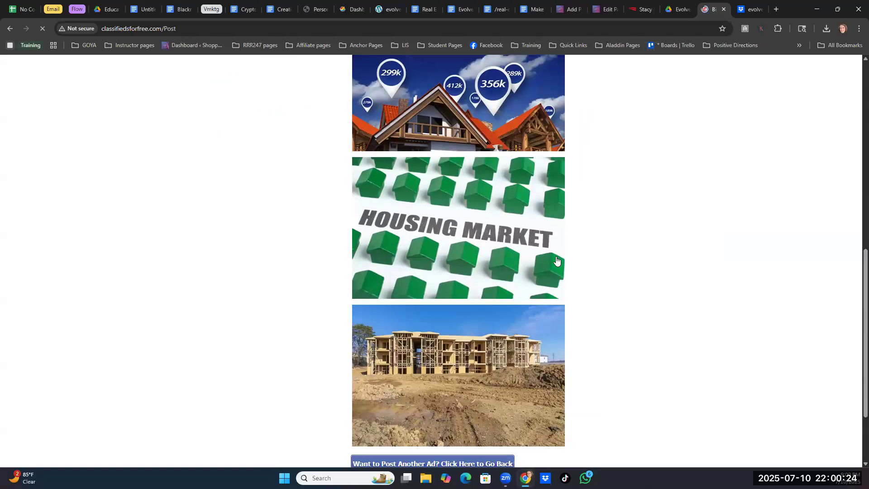
click(423, 344)
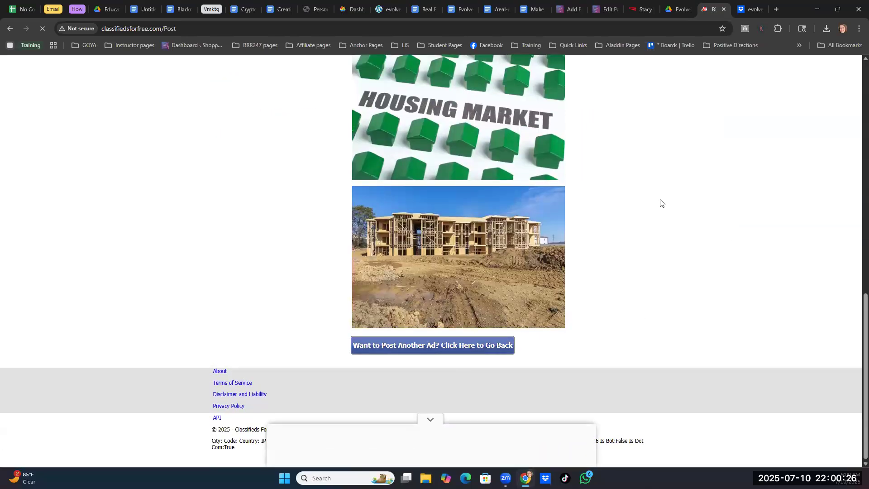
click(530, 223)
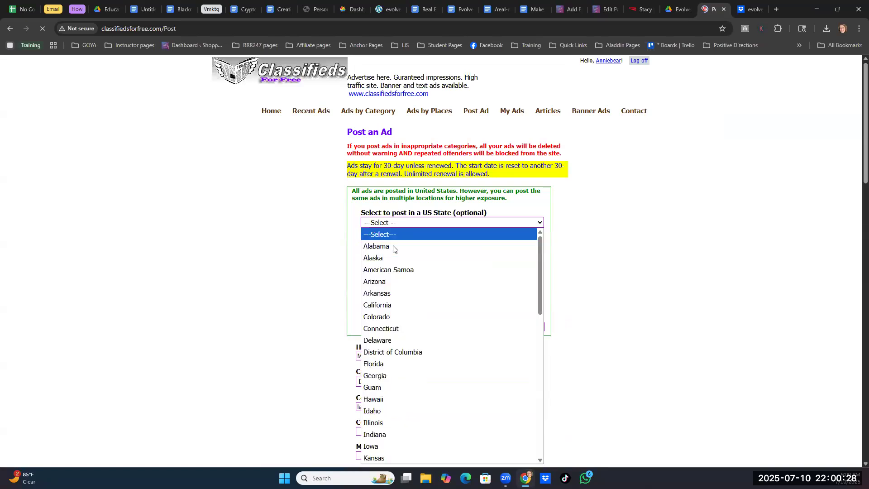
click(430, 247)
click(412, 250)
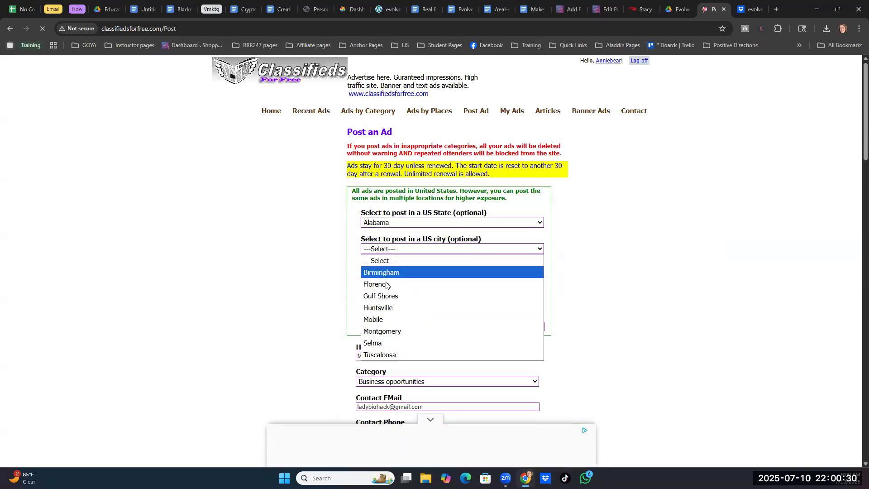
click(388, 283)
scroll(504, 281, down, 2)
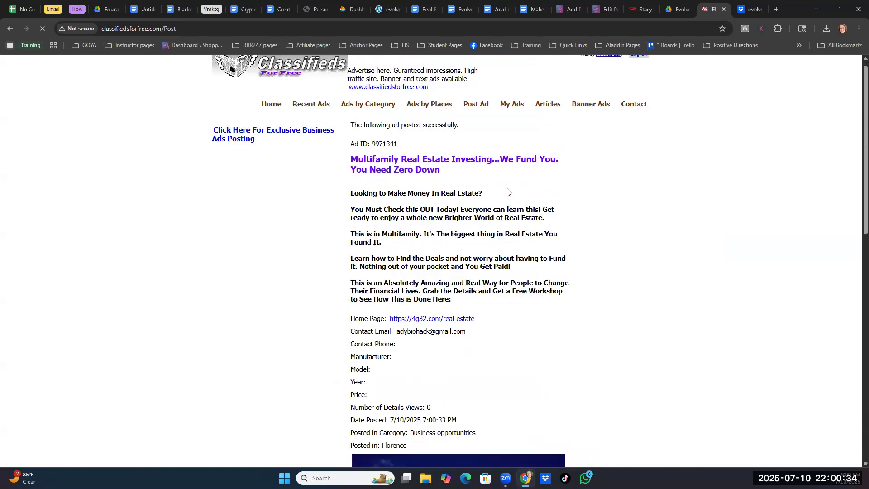
- Return to the ad form and post the same ad for the city of Gulf Shores in Alabama
scroll(419, 353, down, 15)
click(446, 361)
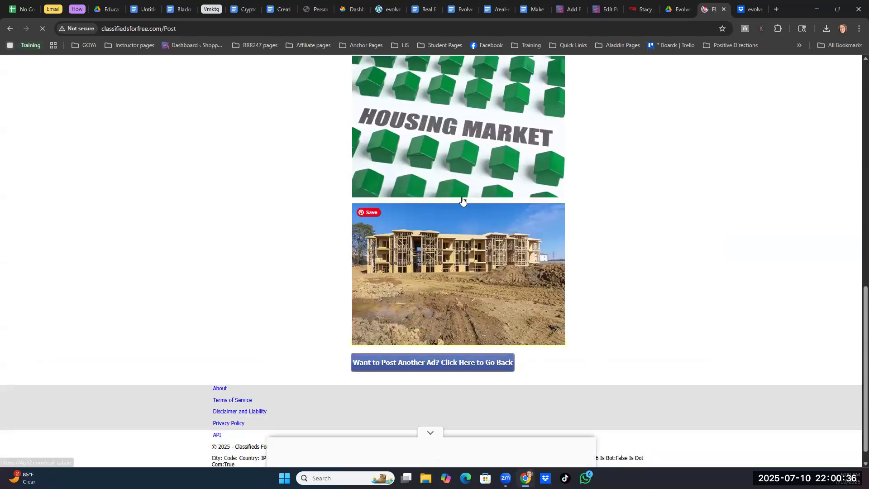
click(464, 225)
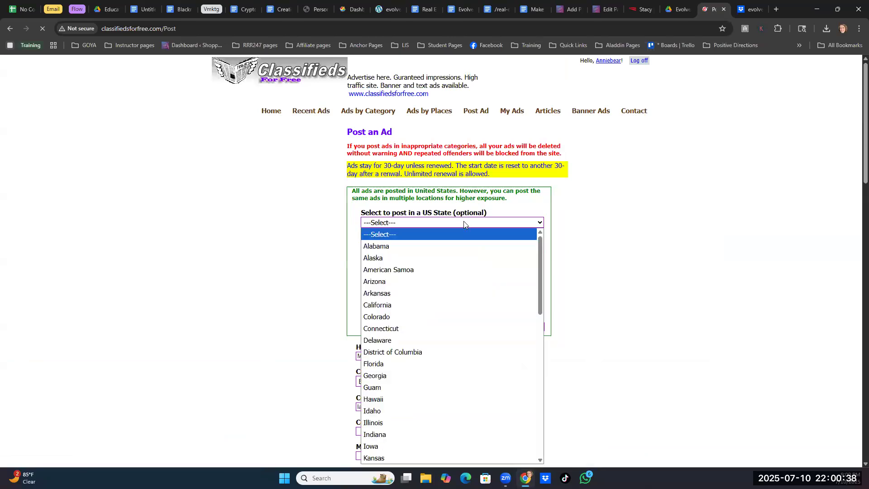
click(452, 243)
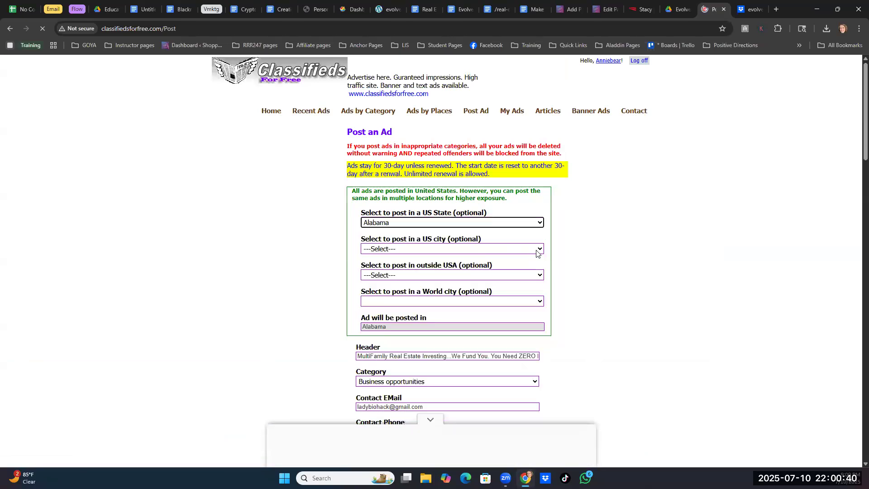
click(536, 253)
click(453, 295)
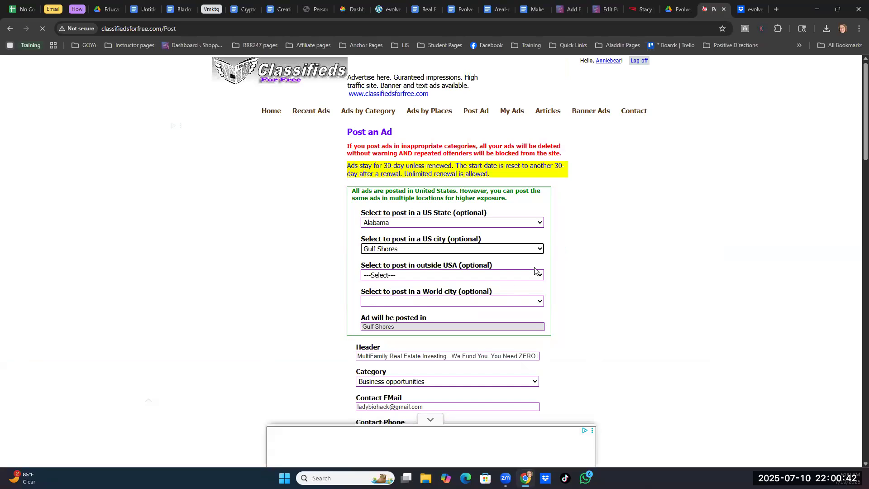
scroll(569, 223, down, 15)
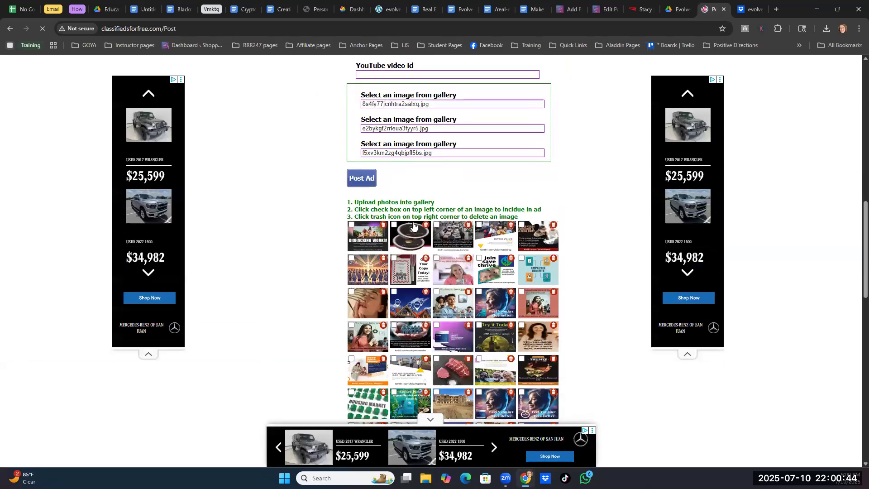
click(369, 178)
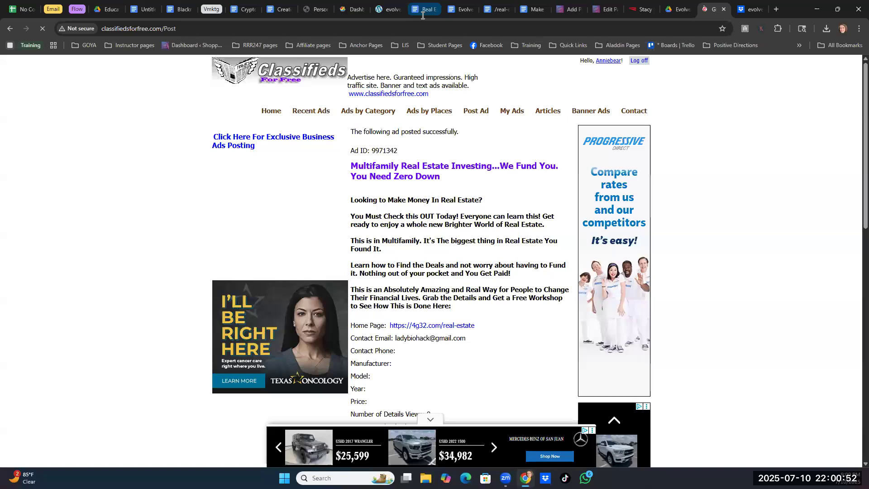
- Switch to the untitled Google document holding the 4m81.com/real-estate link and name it "Make Money in Real Estate"
click(533, 10)
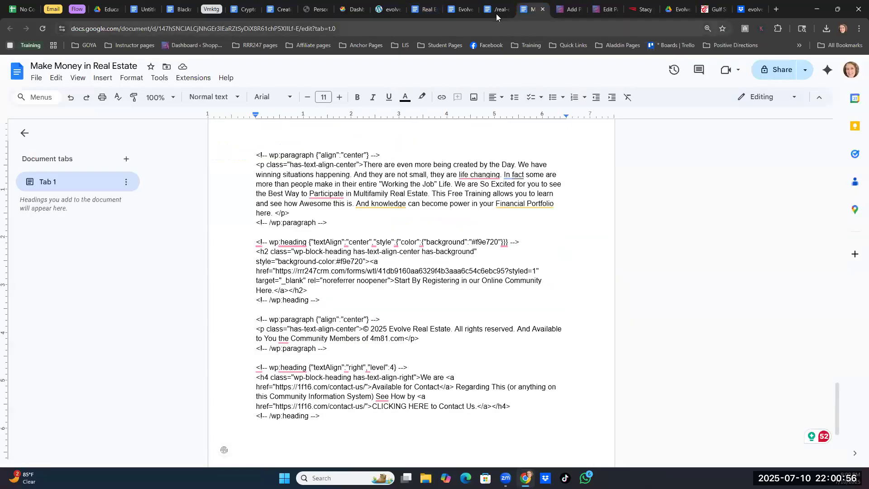
click(459, 12)
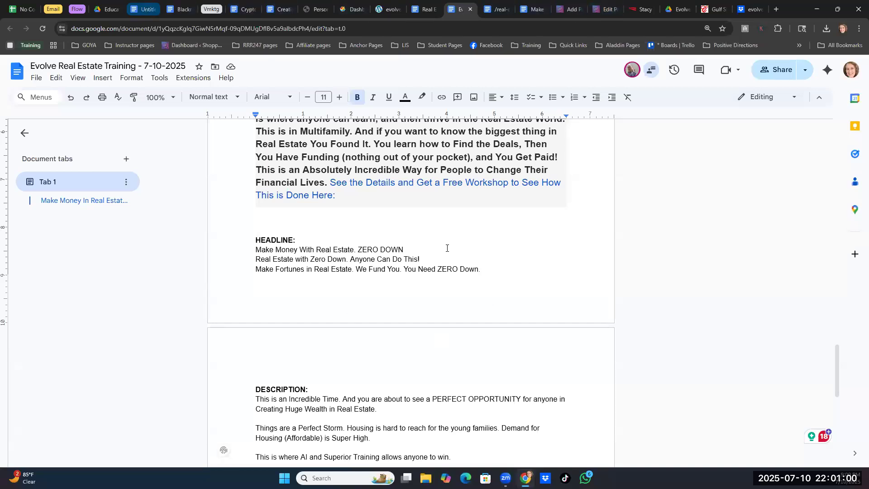
click(144, 9)
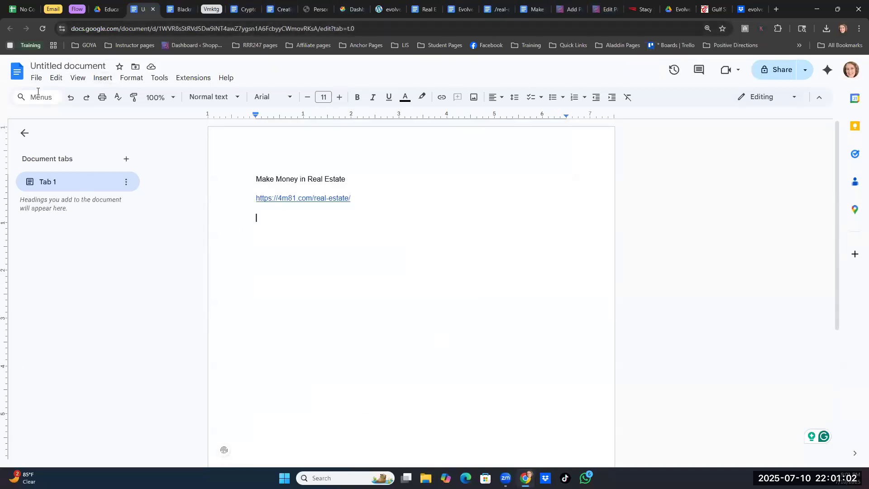
click(68, 66)
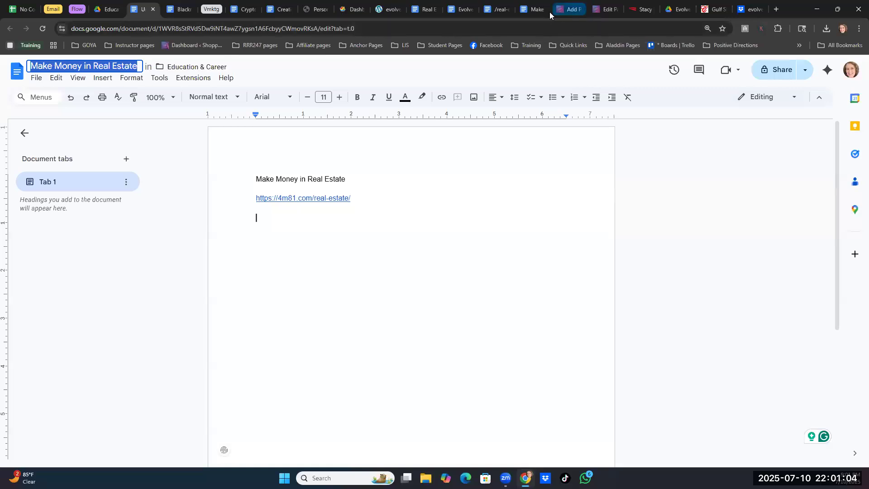
- Copy the headline and body text of the posted ad for Gulf Shores and paste them below the link in the Google document
click(714, 9)
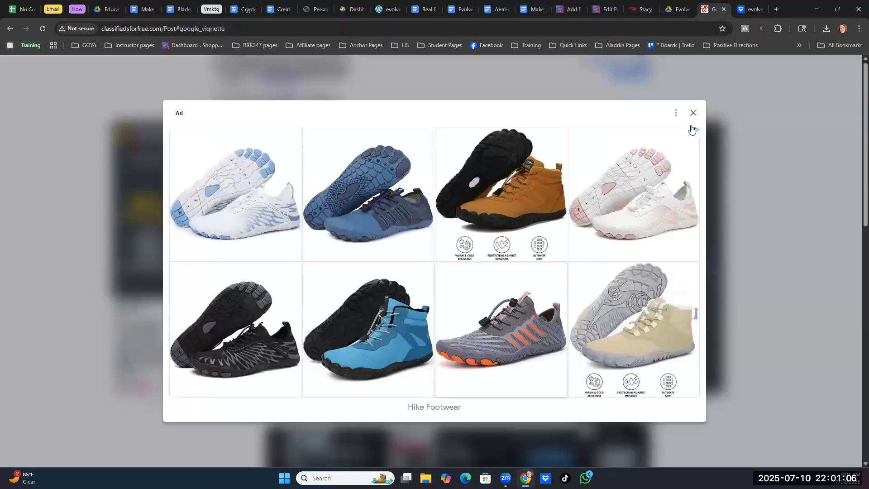
click(693, 112)
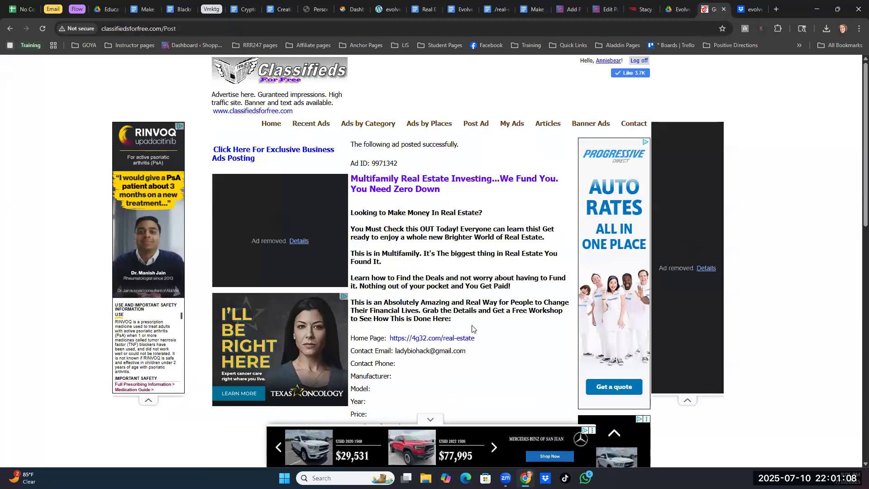
drag(472, 329, 349, 174)
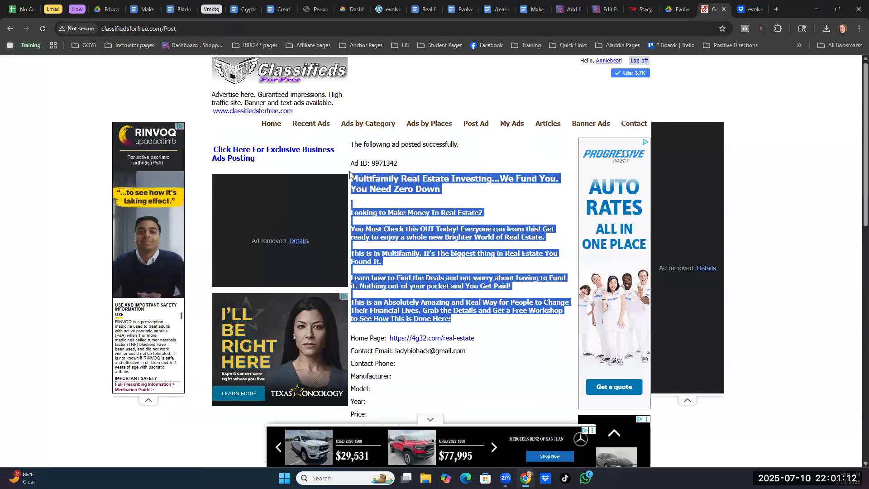
right_click(391, 178)
click(428, 188)
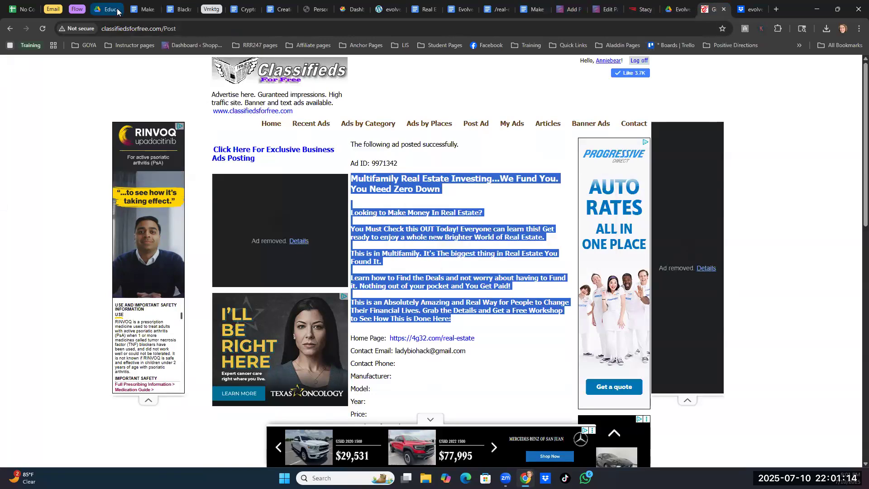
click(142, 9)
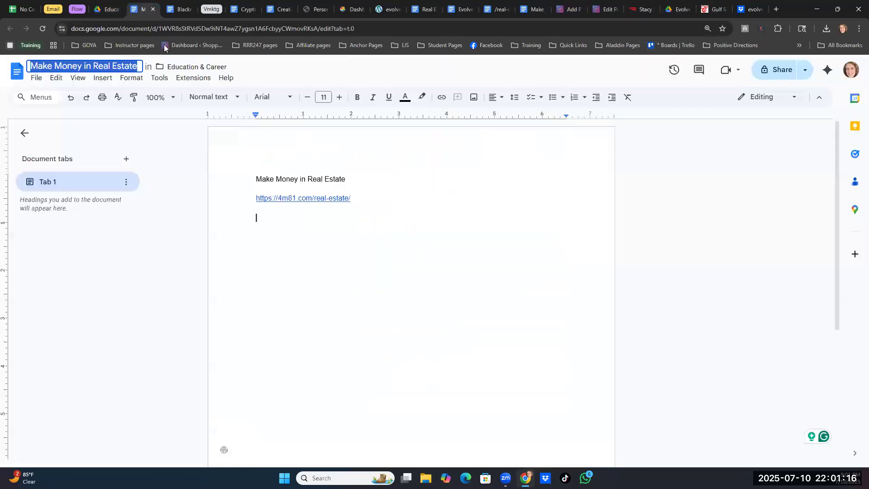
right_click(264, 223)
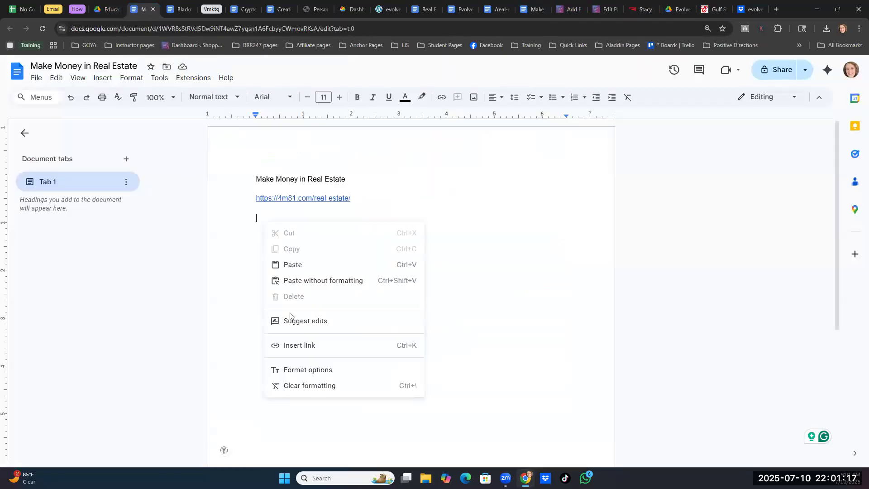
click(292, 264)
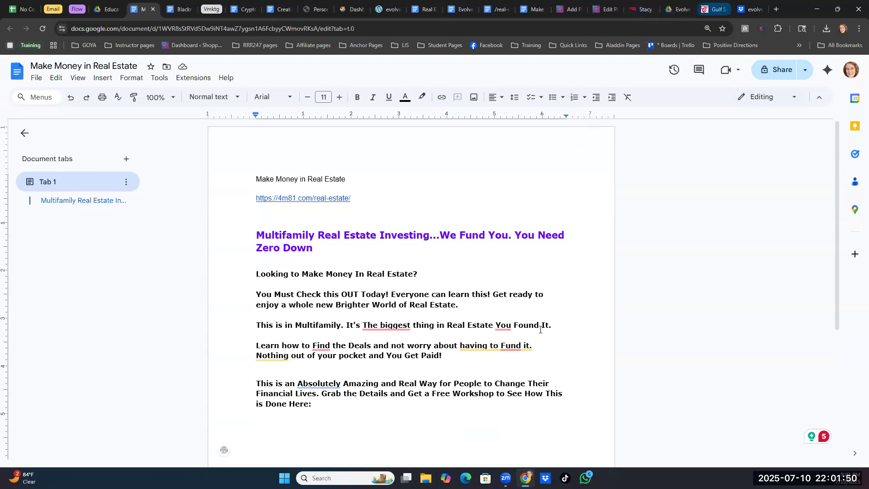
- Switch back to the posted classifieds ad and return to the ad form for another posting
click(713, 9)
scroll(424, 326, down, 8)
scroll(424, 326, down, 5)
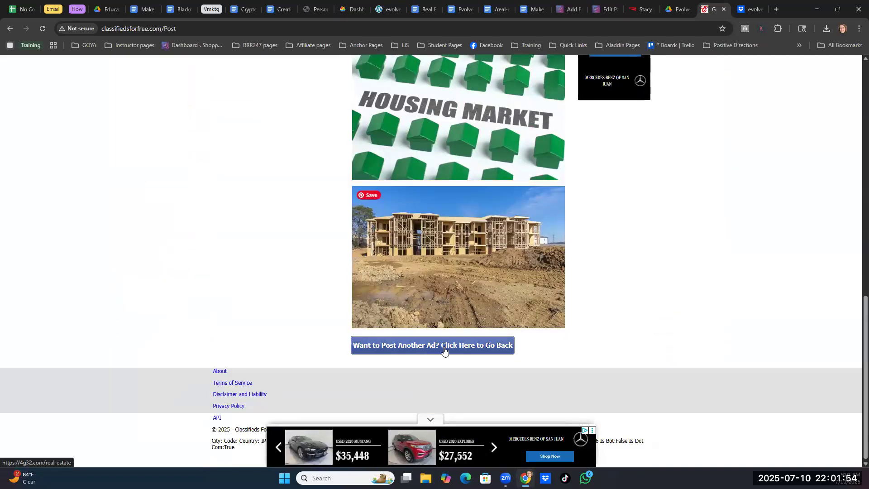
scroll(461, 280, up, 7)
scroll(461, 280, up, 2)
scroll(548, 356, down, 9)
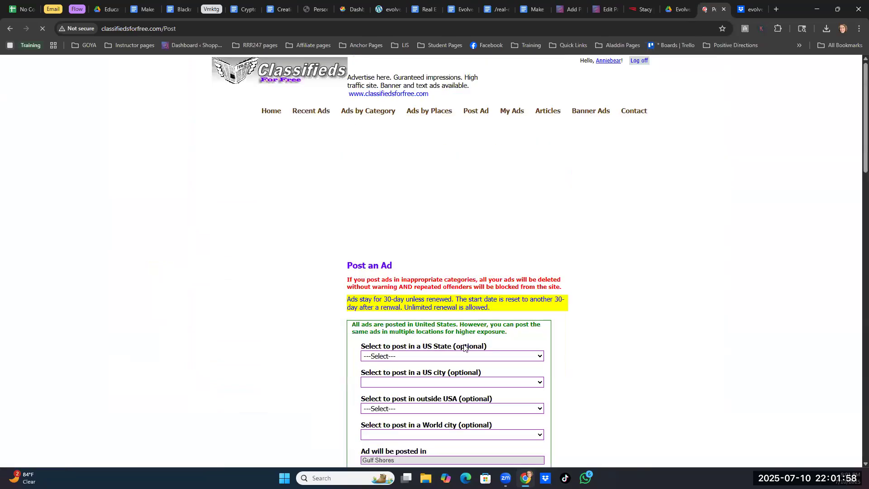
- Set the ad location to Huntsville in Alabama and post the same ad there
scroll(508, 273, down, 3)
click(520, 221)
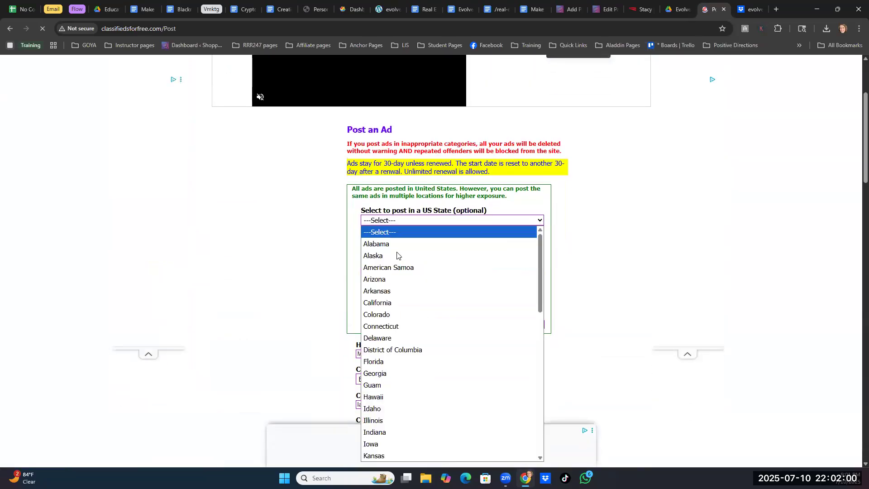
click(391, 245)
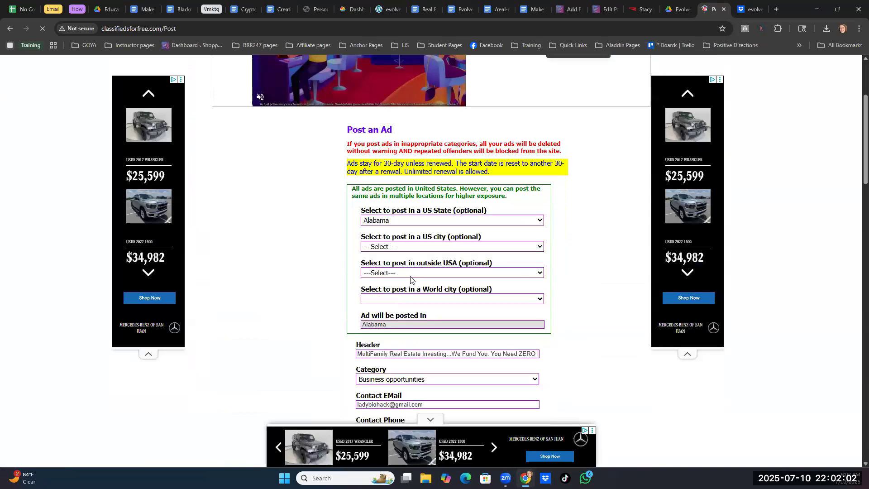
click(412, 275)
click(573, 260)
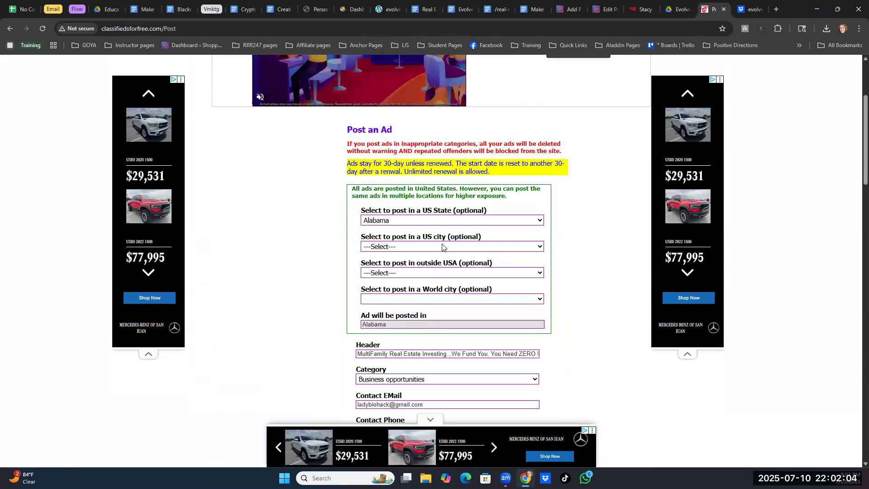
click(442, 247)
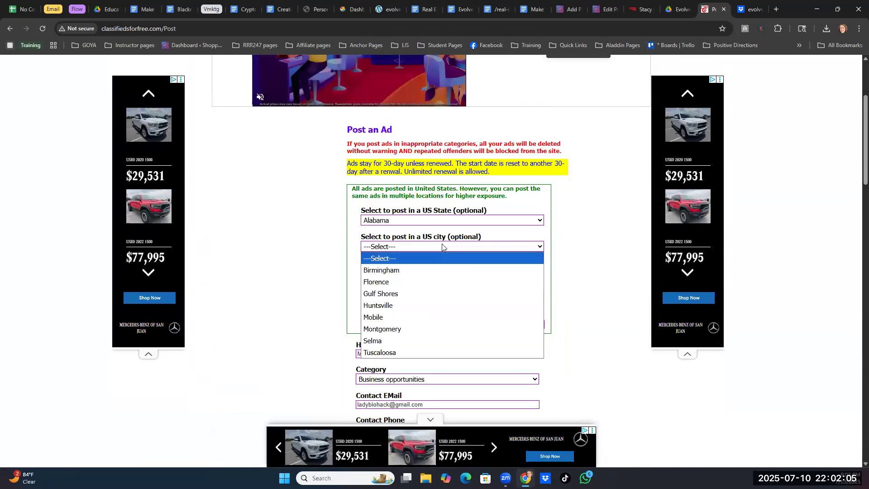
click(388, 305)
scroll(389, 313, down, 8)
click(356, 392)
- Return to the ad form and post the same ad for the city of Mobile in Alabama
scroll(442, 245, down, 15)
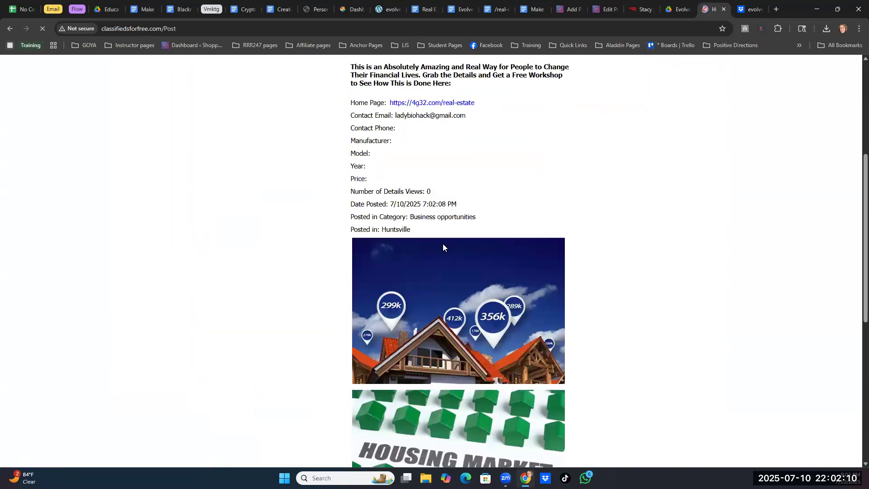
click(425, 351)
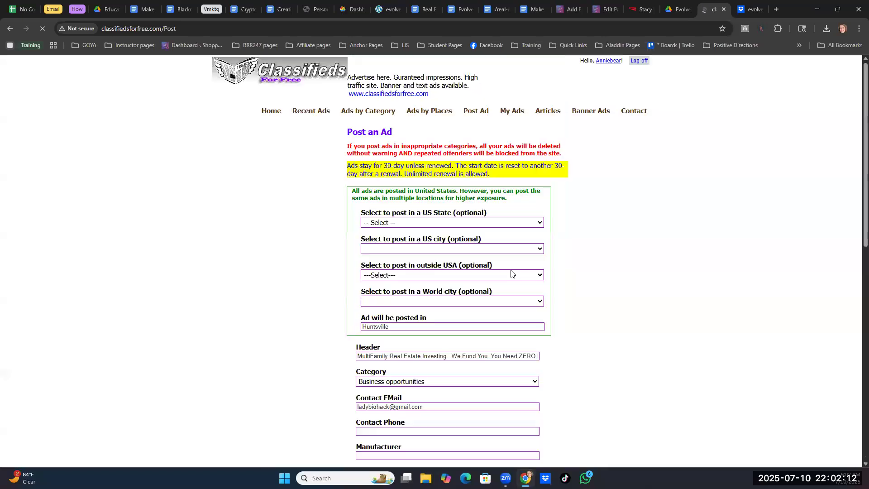
click(540, 223)
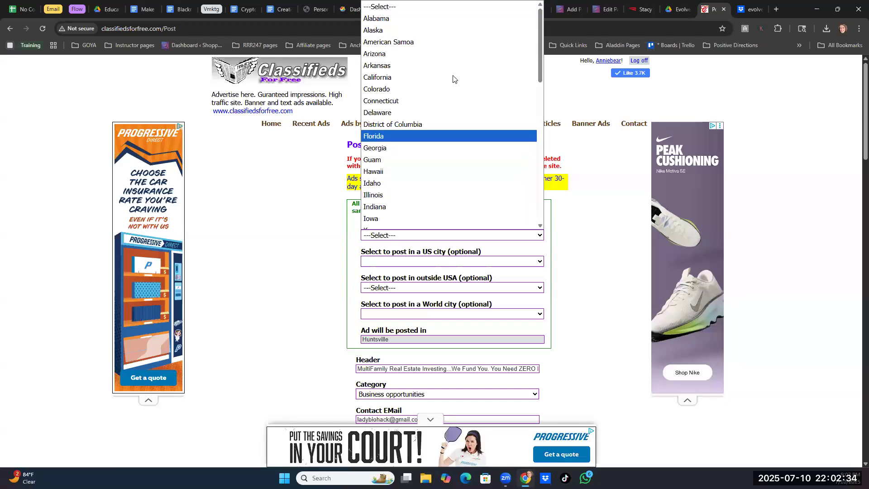
click(404, 19)
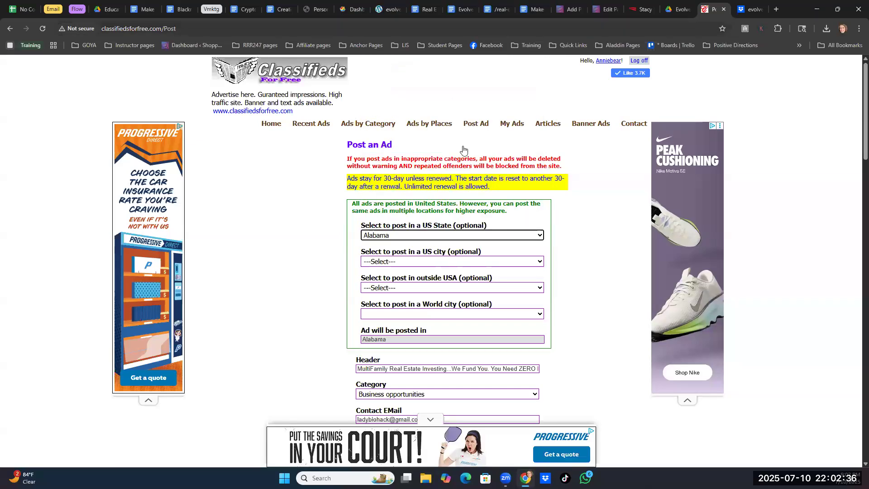
click(442, 261)
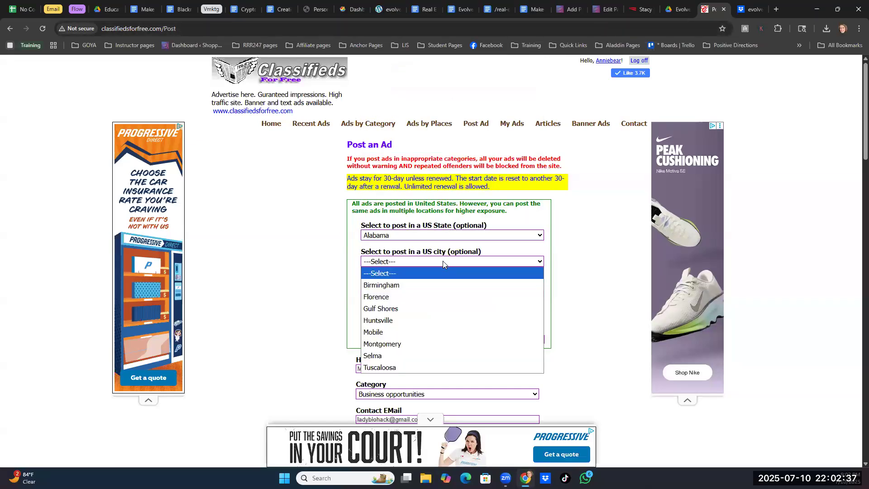
click(395, 334)
scroll(380, 357, down, 9)
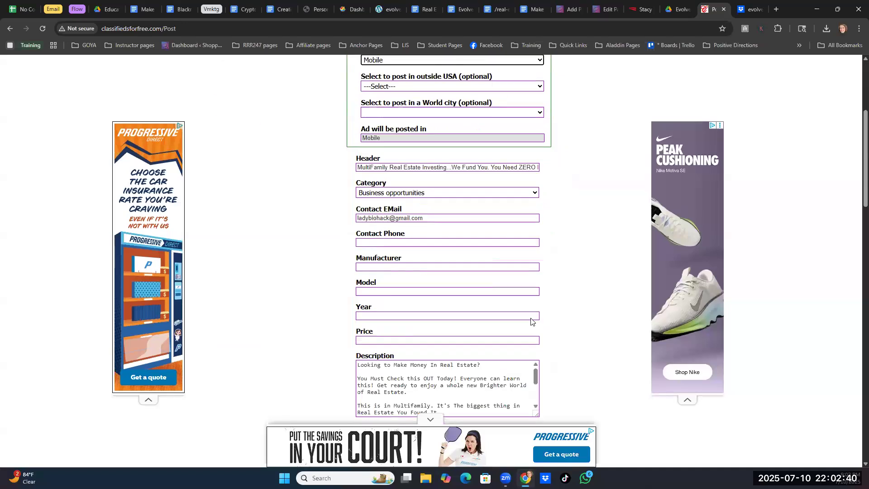
click(362, 361)
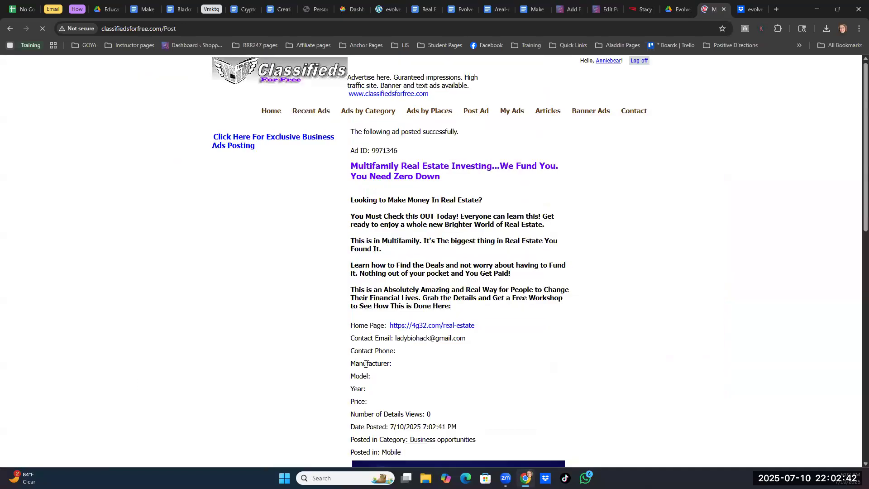
- Return to the ad form and post the same ad for the city of Montgomery in Alabama
scroll(500, 265, down, 12)
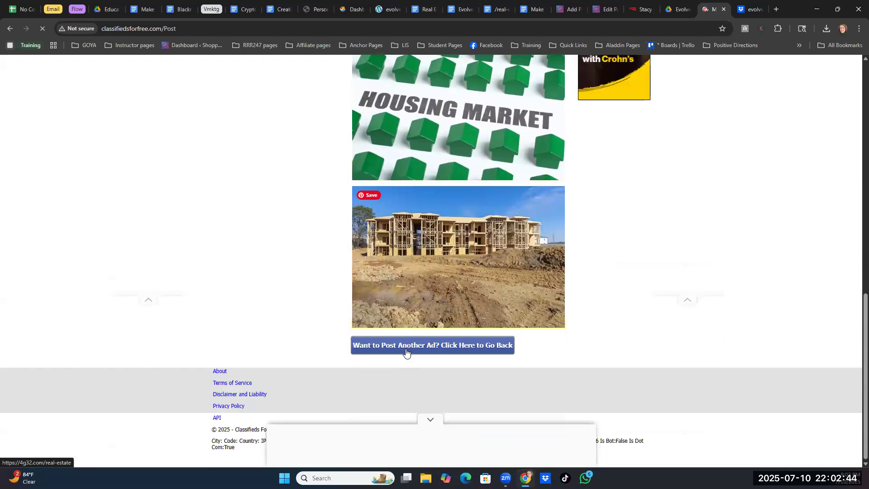
click(406, 352)
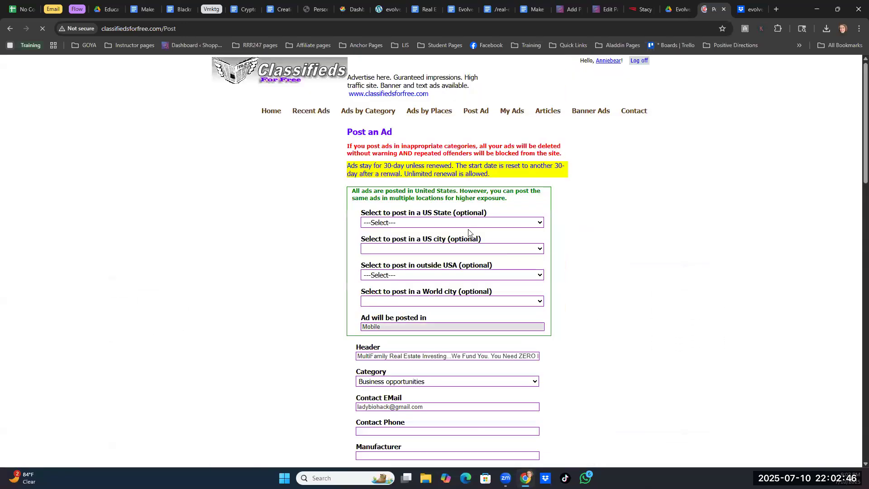
click(468, 222)
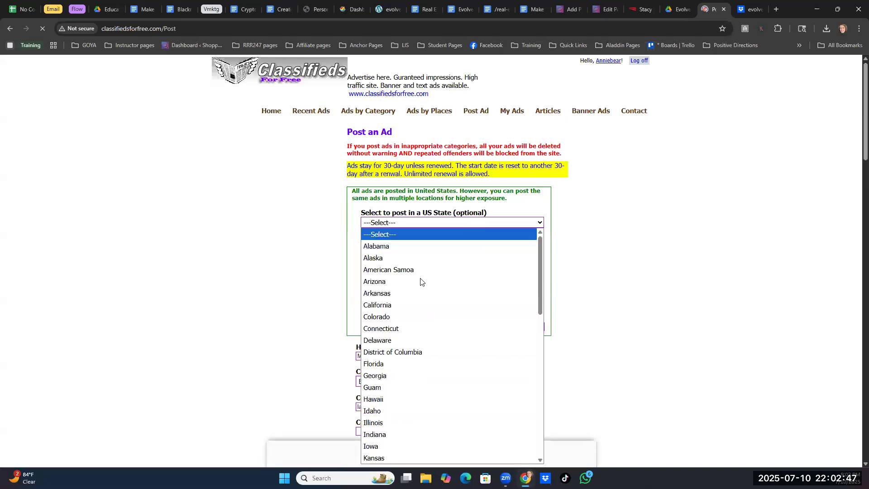
click(380, 245)
click(386, 249)
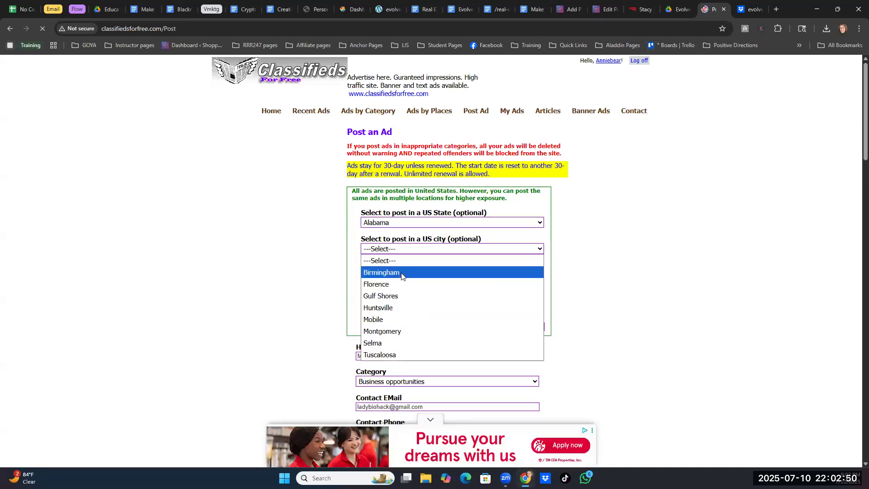
click(382, 332)
scroll(561, 299, down, 8)
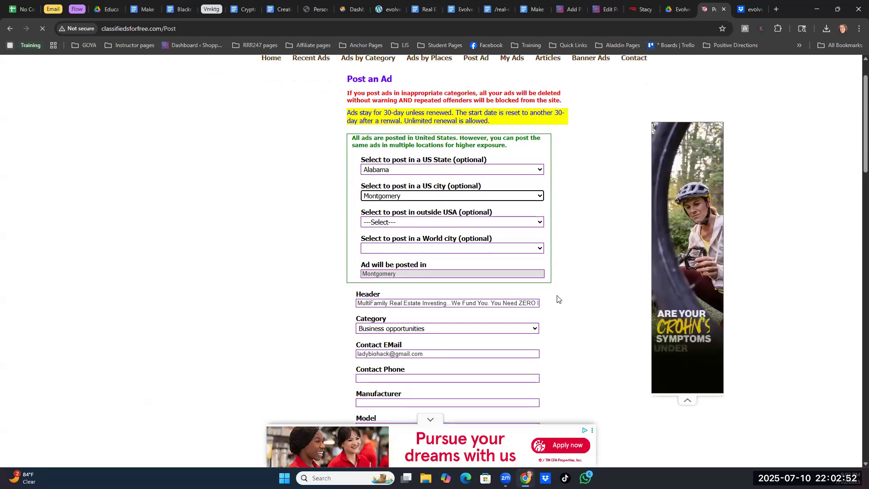
click(366, 349)
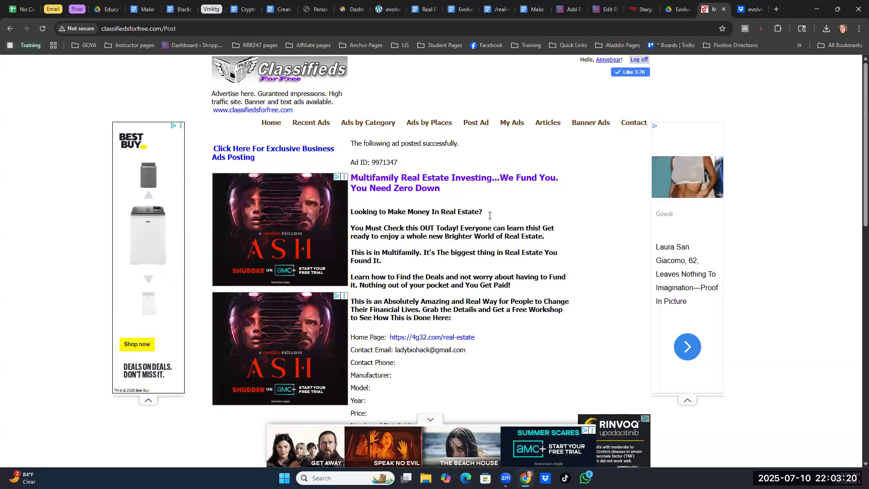
- Return to the ad form and post the same ad for the city of Selma in Alabama
scroll(487, 213, down, 15)
click(438, 345)
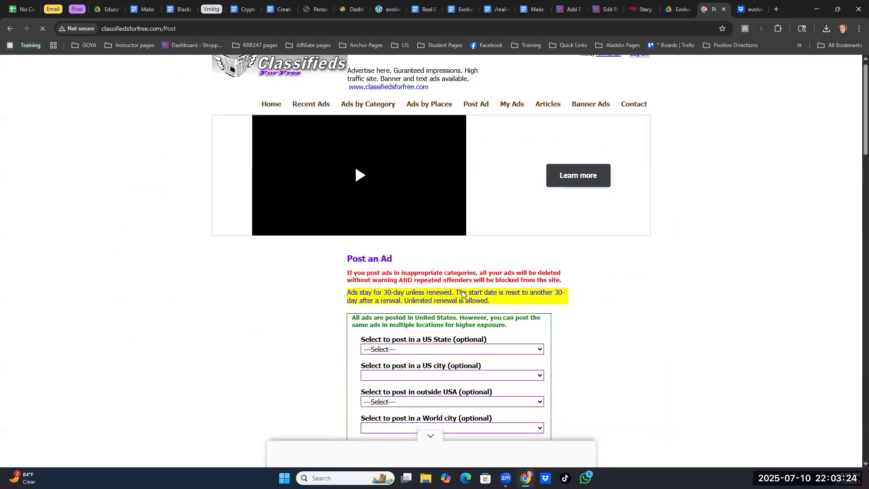
scroll(520, 200, down, 4)
click(539, 177)
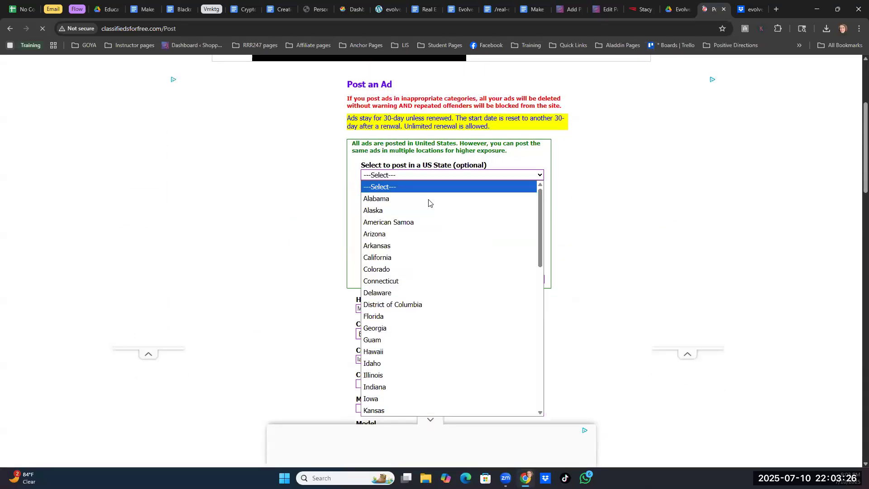
click(387, 199)
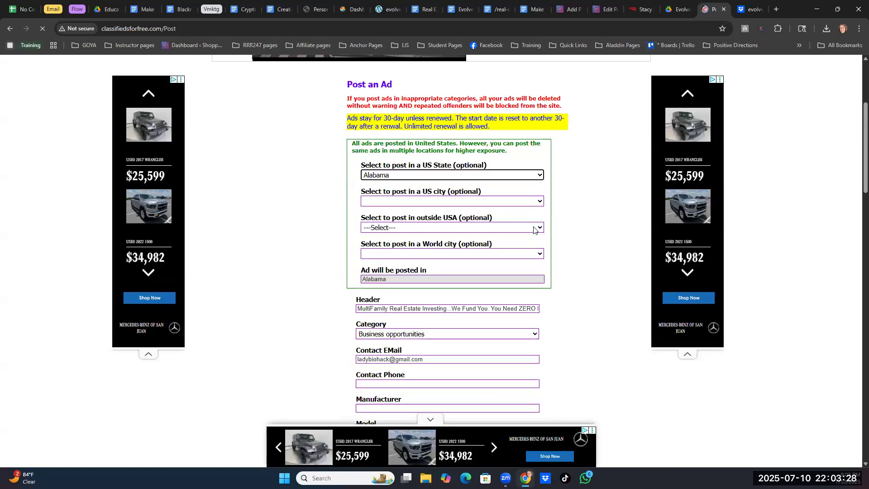
click(452, 202)
click(389, 295)
scroll(572, 333, down, 8)
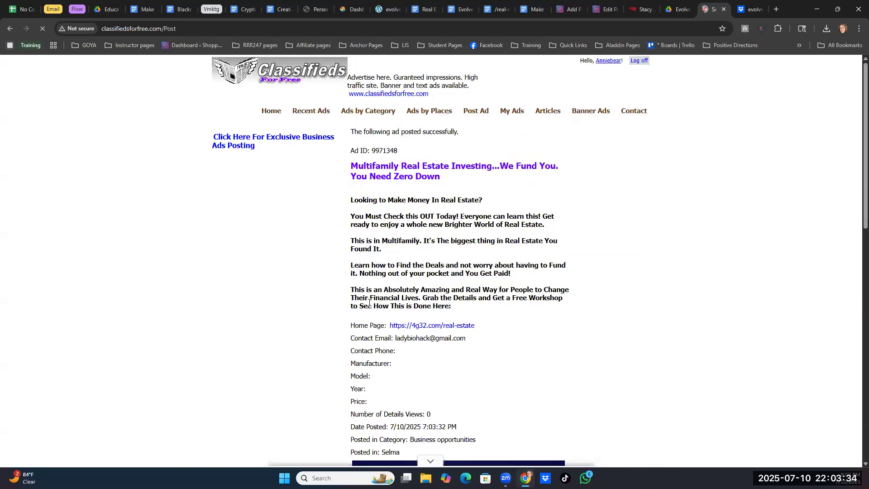
- Return to the ad form and post the same ad for the city of Tuscaloosa in Alabama
scroll(448, 204, down, 15)
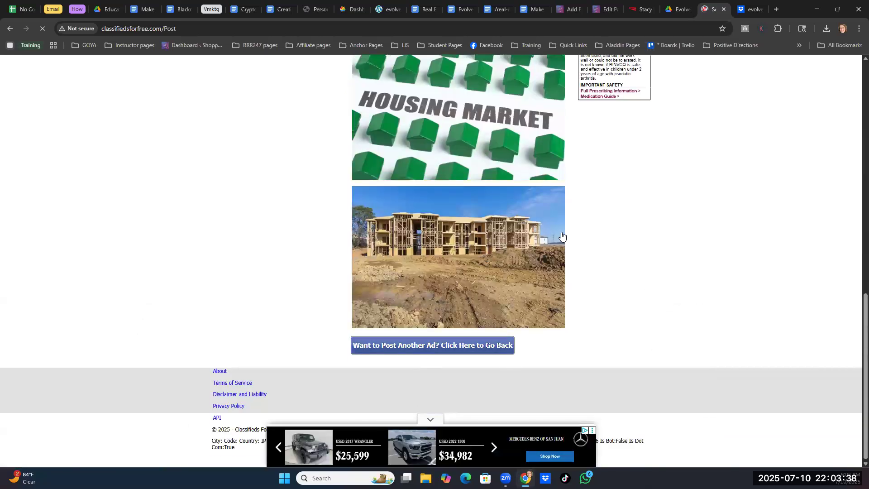
click(486, 223)
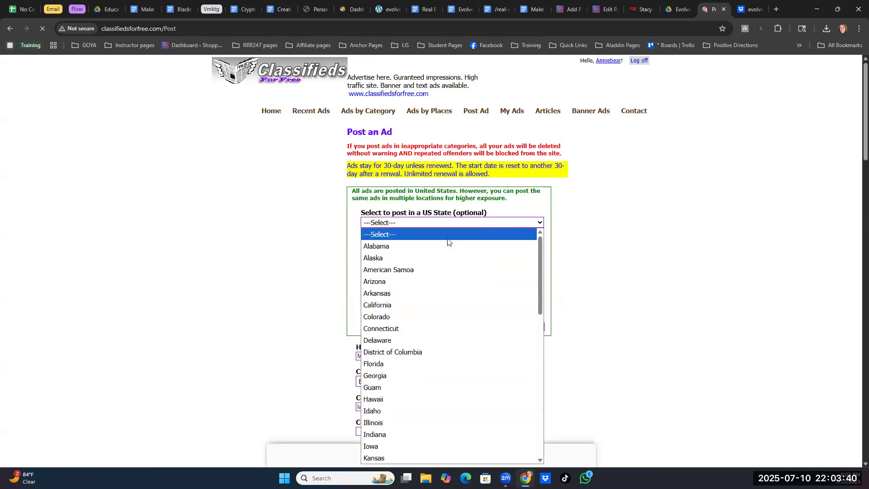
click(494, 247)
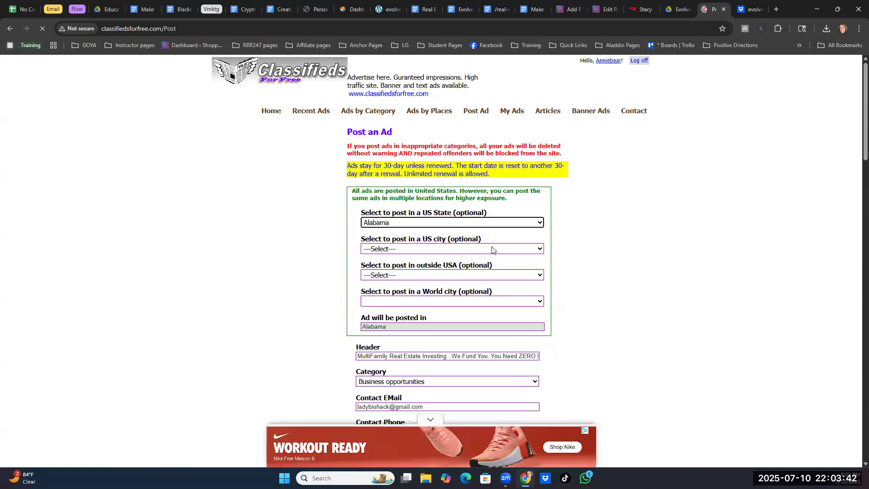
click(492, 249)
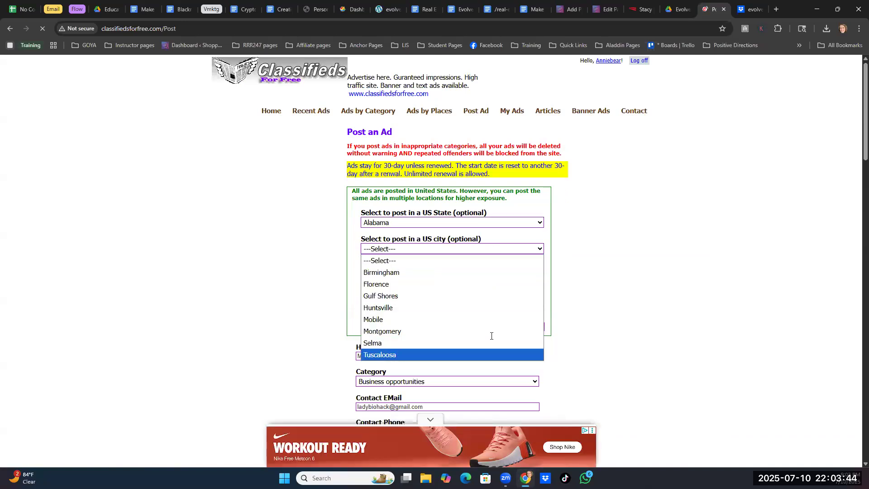
click(488, 354)
scroll(584, 255, down, 9)
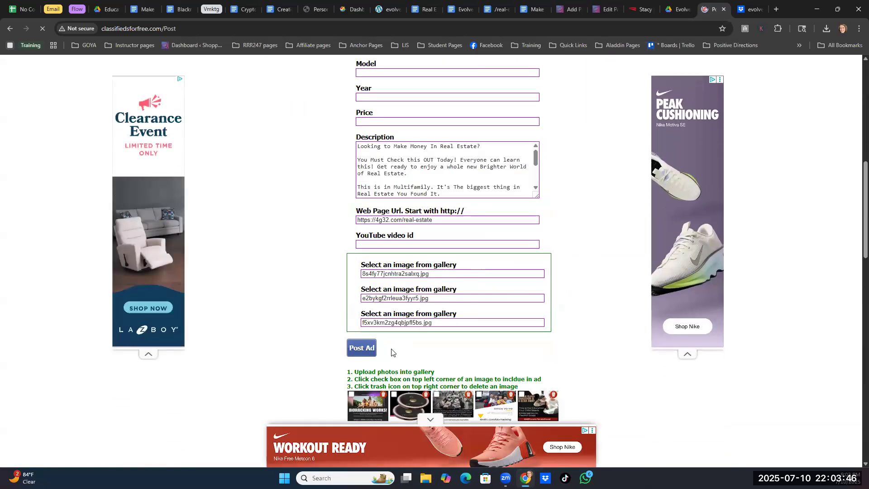
click(367, 349)
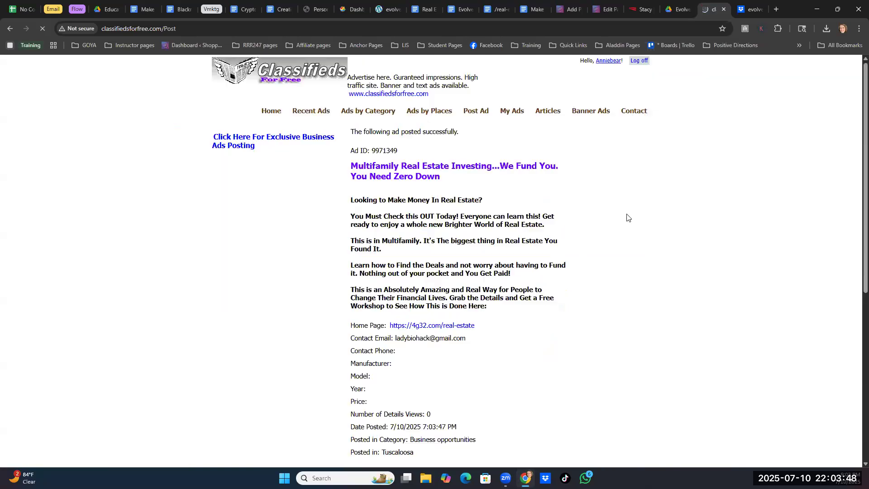